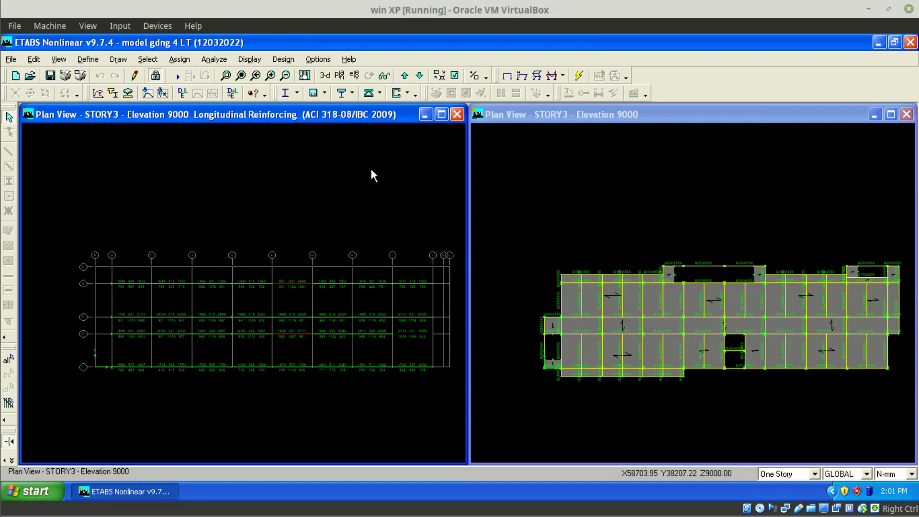
Step: Change the unannotated Story 3 plan window to a 3-D view of the building model
{"action": "left_click", "coordinate": [585, 206]}
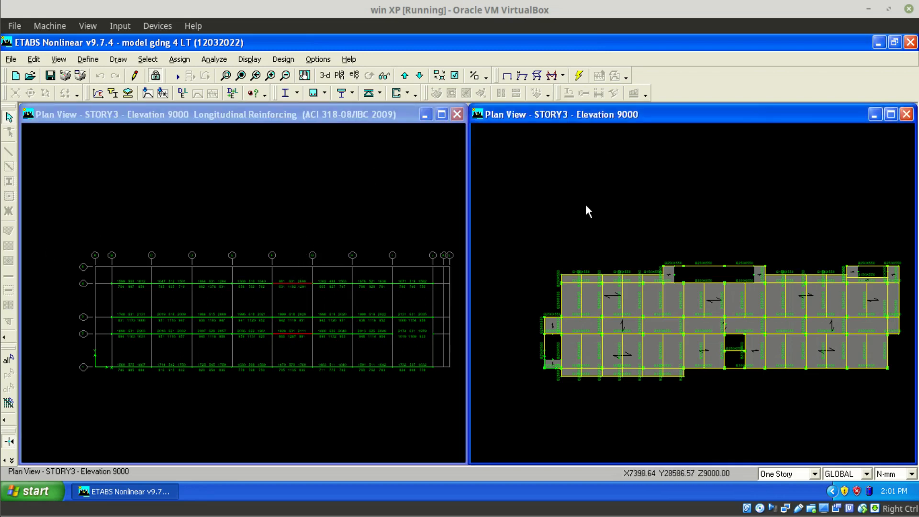
{"action": "left_click", "coordinate": [322, 76]}
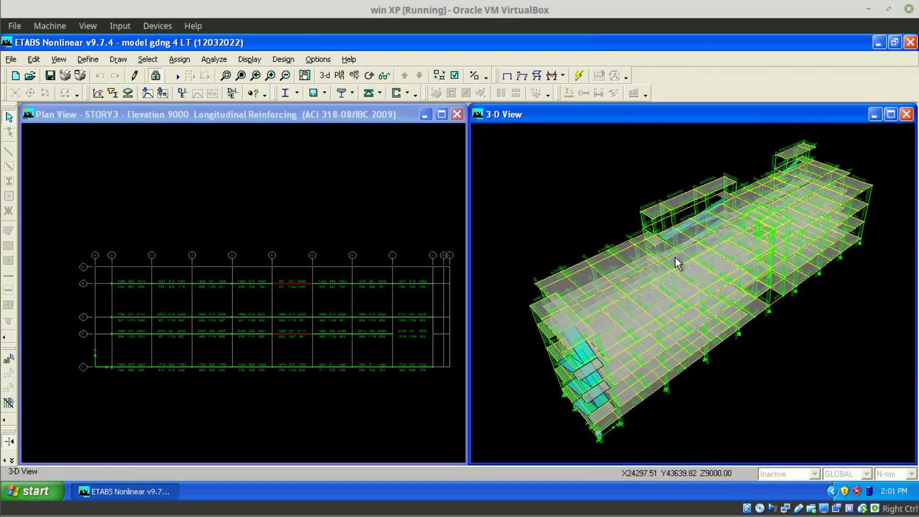
Step: Zoom in on the Story 3 longitudinal reinforcing plan and inspect the design information of beam B12
{"action": "left_click", "coordinate": [291, 201]}
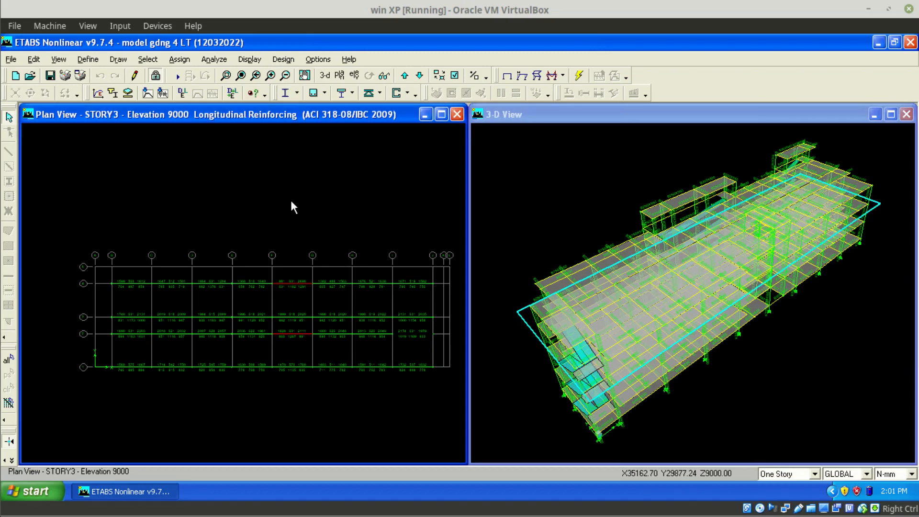
{"action": "left_click", "coordinate": [225, 75]}
{"action": "left_click_drag", "start_coordinate": [222, 307], "coordinate": [294, 344]}
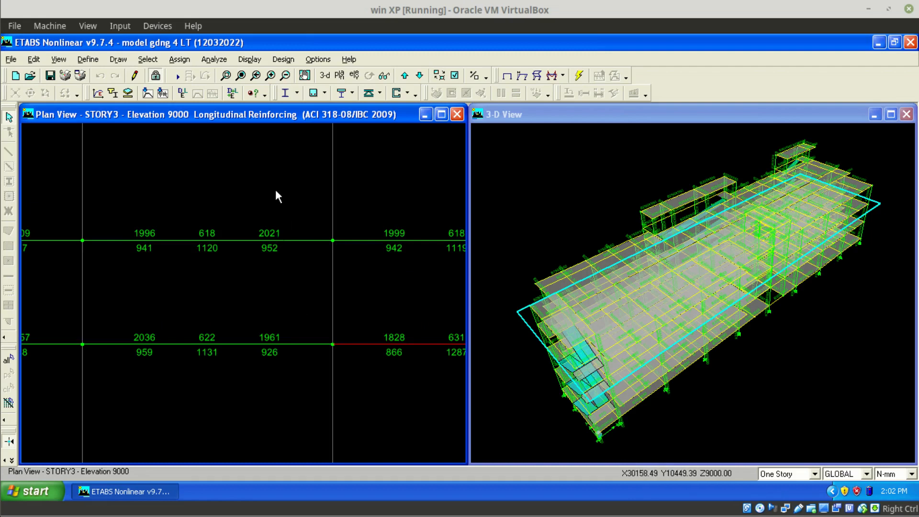
{"action": "left_click", "coordinate": [305, 76]}
{"action": "left_click_drag", "start_coordinate": [148, 287], "coordinate": [289, 264]}
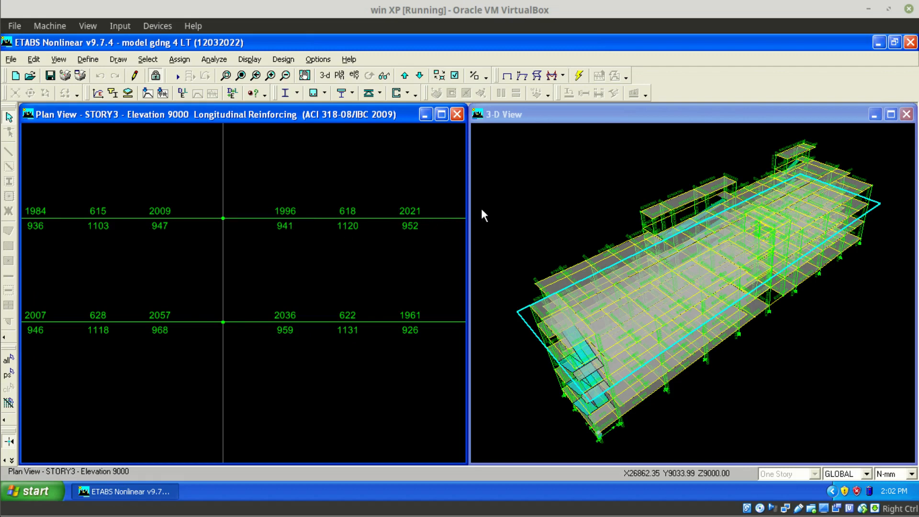
{"action": "right_click", "coordinate": [397, 219]}
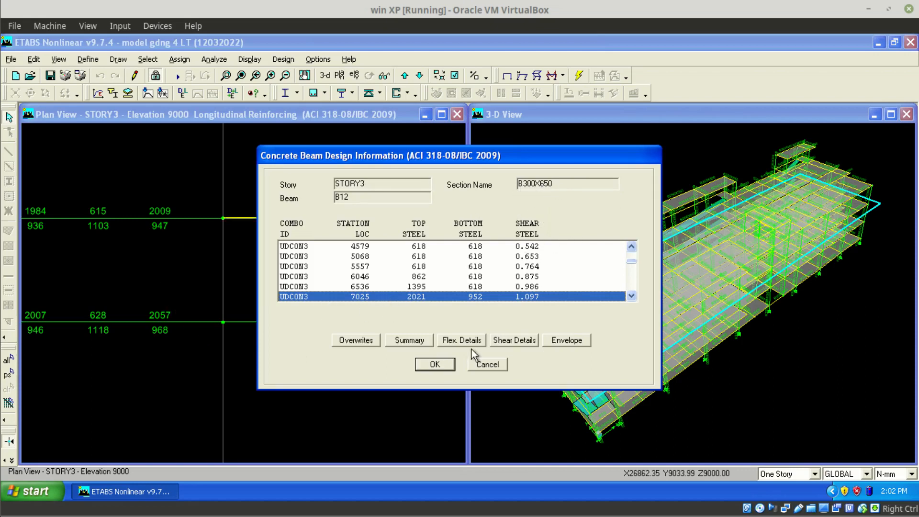
{"action": "left_click", "coordinate": [487, 364]}
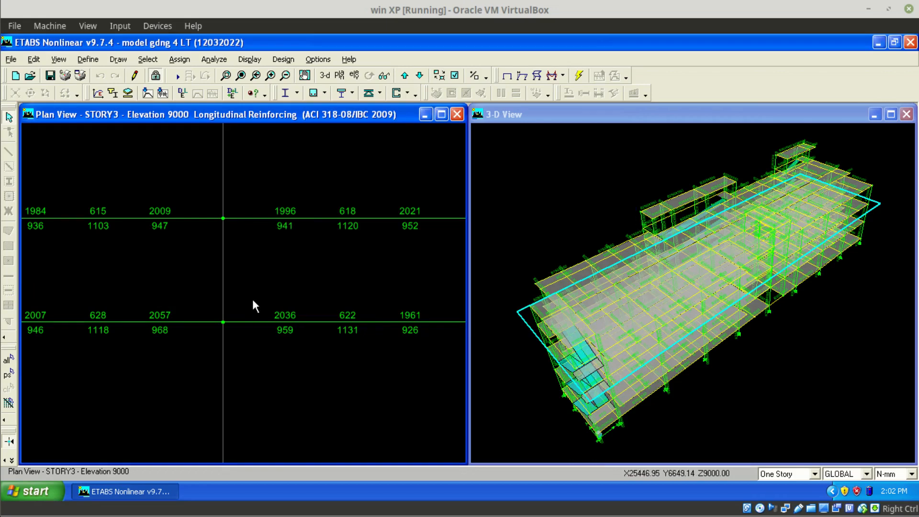
Step: Open the envelope design report for beam B19 on Story 3 and reposition its window for reading
{"action": "left_click", "coordinate": [305, 75]}
{"action": "left_click_drag", "start_coordinate": [123, 310], "coordinate": [313, 291]}
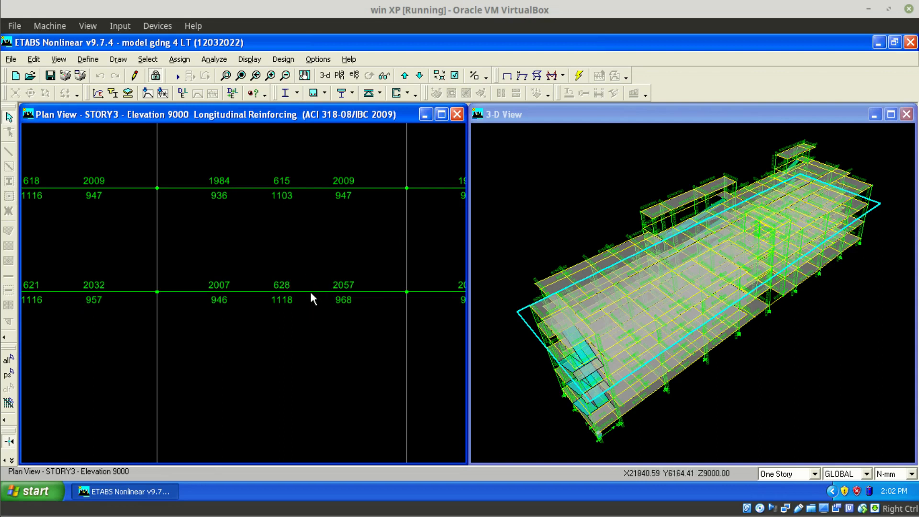
{"action": "left_click", "coordinate": [350, 291]}
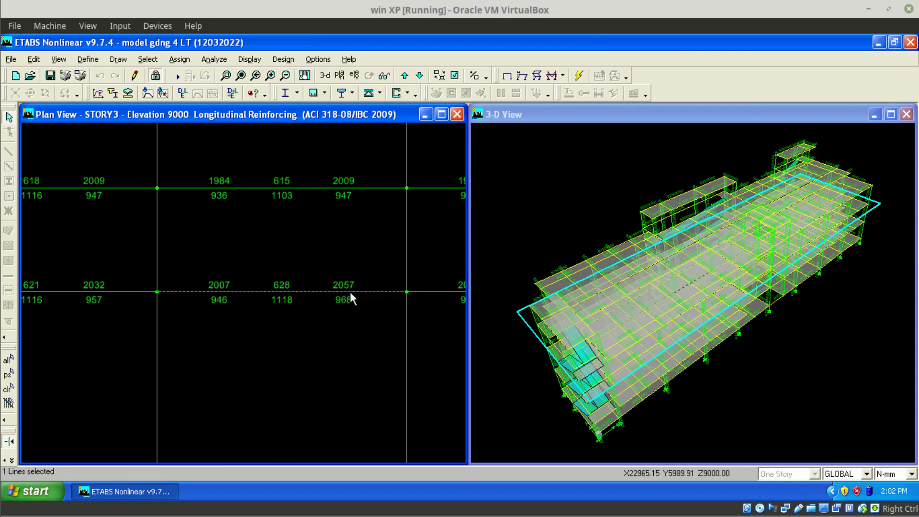
{"action": "right_click", "coordinate": [350, 292]}
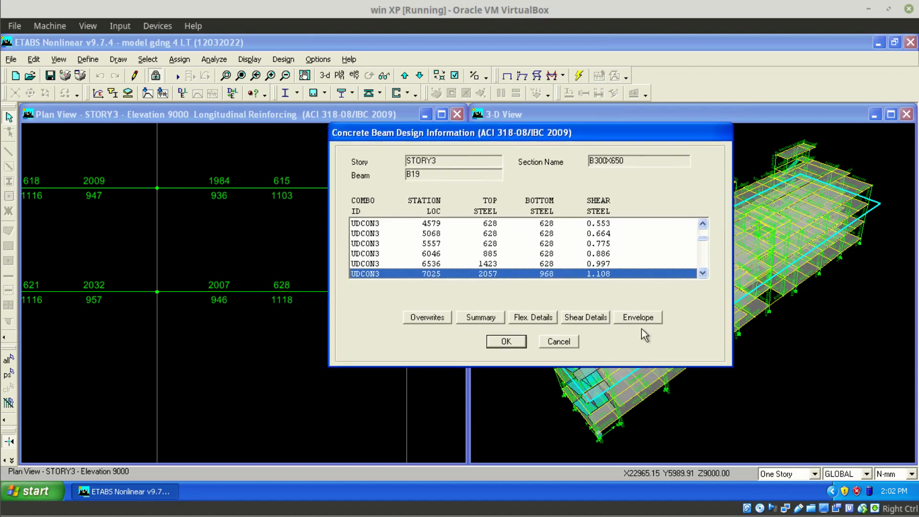
{"action": "left_click", "coordinate": [569, 340]}
{"action": "left_click_drag", "start_coordinate": [544, 79], "coordinate": [582, 50]}
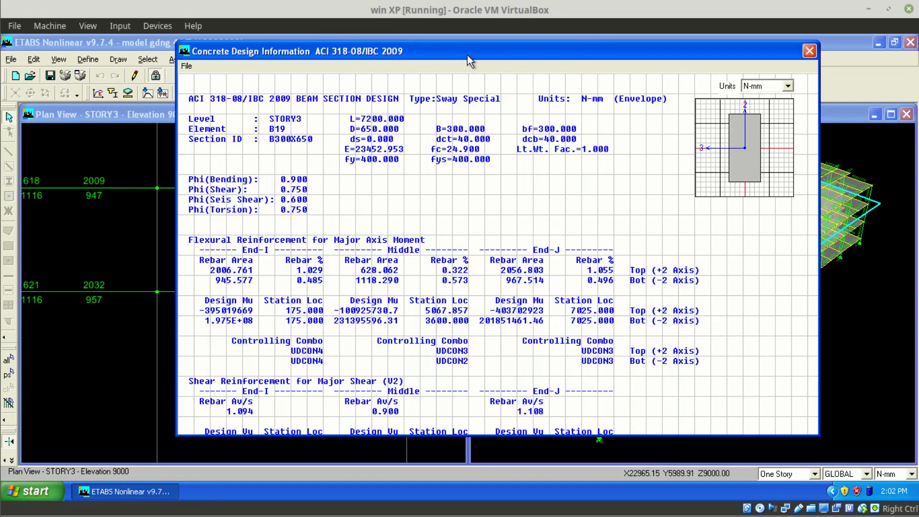
{"action": "left_click_drag", "start_coordinate": [470, 56], "coordinate": [558, 72]}
Step: Switch to WPS Spreadsheets and look over the construction and material data on the beam reinforcement sheet
{"action": "mouse_move", "coordinate": [9, 204]}
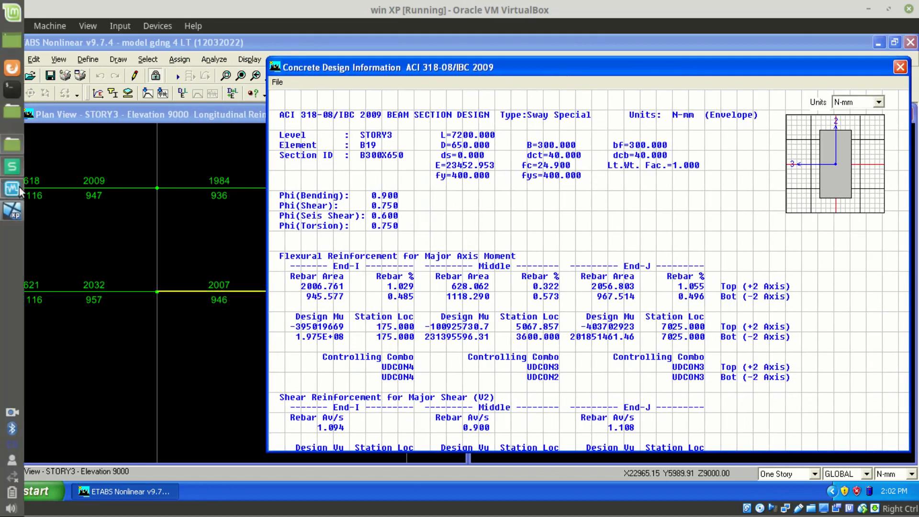
{"action": "left_click", "coordinate": [12, 166]}
{"action": "scroll", "coordinate": [368, 281], "scroll_direction": "up", "scroll_amount": 8}
{"action": "scroll", "coordinate": [368, 281], "scroll_direction": "down", "scroll_amount": 12}
{"action": "scroll", "coordinate": [368, 282], "scroll_direction": "down", "scroll_amount": 5}
{"action": "left_click", "coordinate": [362, 185]}
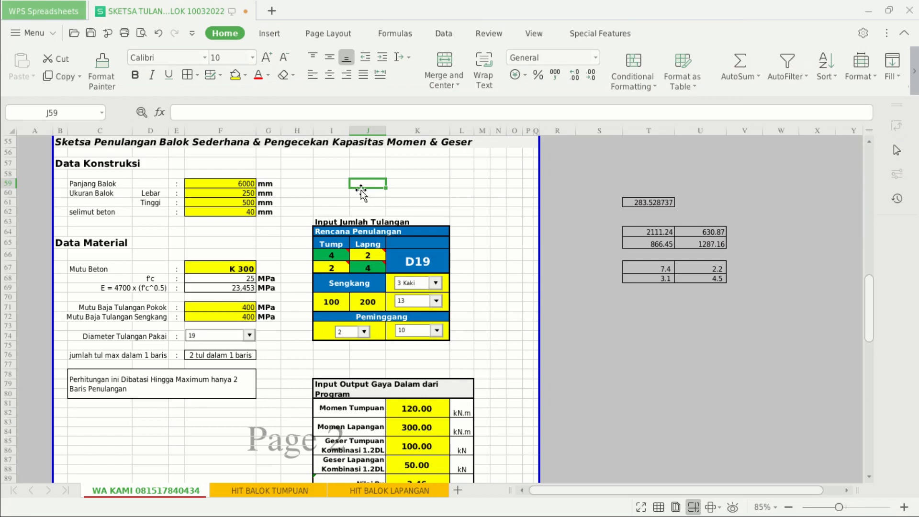
{"action": "scroll", "coordinate": [396, 281], "scroll_direction": "up", "scroll_amount": 7}
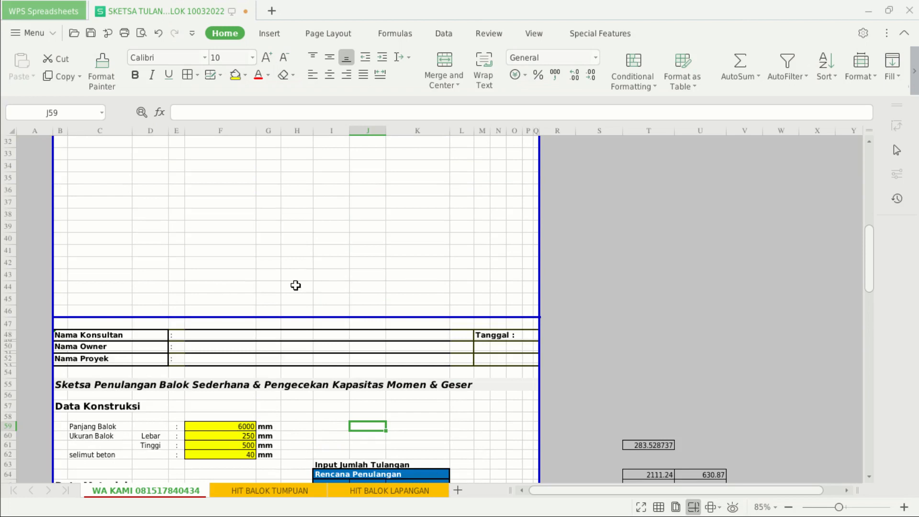
{"action": "scroll", "coordinate": [296, 285], "scroll_direction": "down", "scroll_amount": 4}
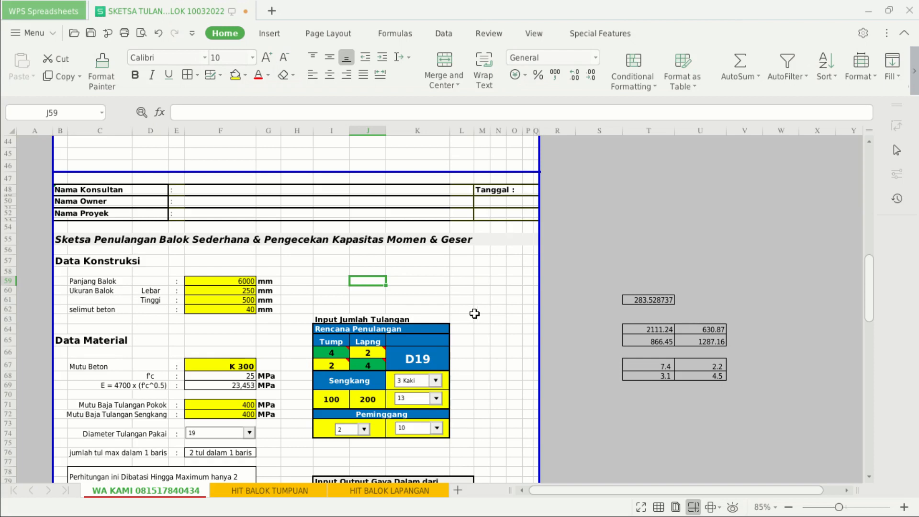
{"action": "scroll", "coordinate": [471, 314], "scroll_direction": "down", "scroll_amount": 3}
Step: Enter the beam B19 dimensions from the ETABS report: length 7200 mm, width 300 mm and height 650 mm
{"action": "left_click", "coordinate": [213, 208]}
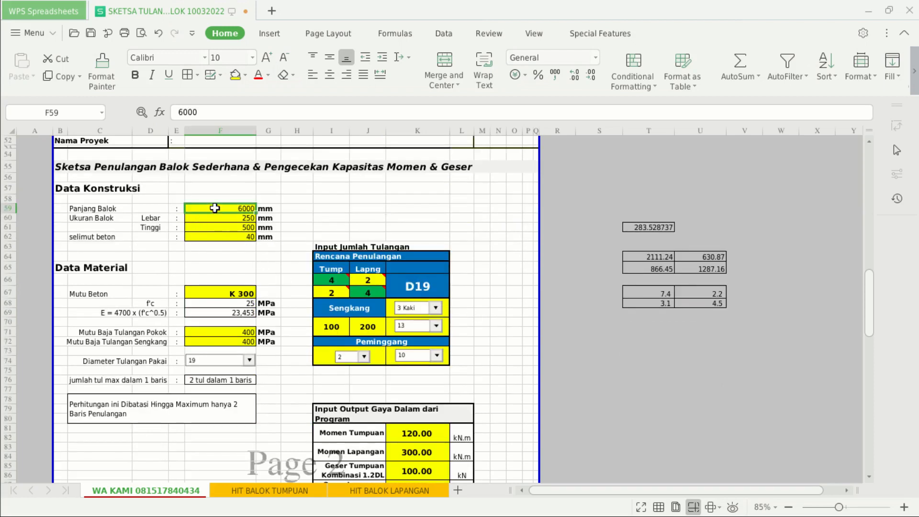
{"action": "left_click", "coordinate": [12, 211]}
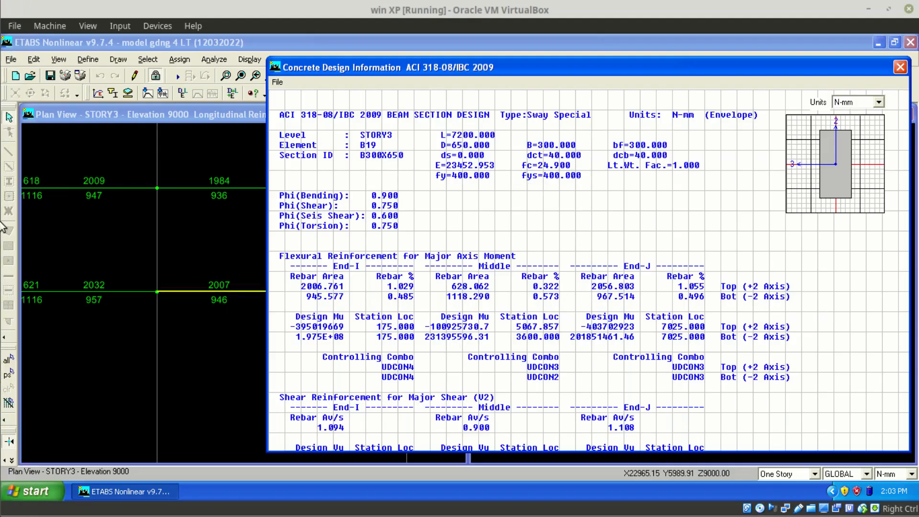
{"action": "left_click", "coordinate": [9, 173]}
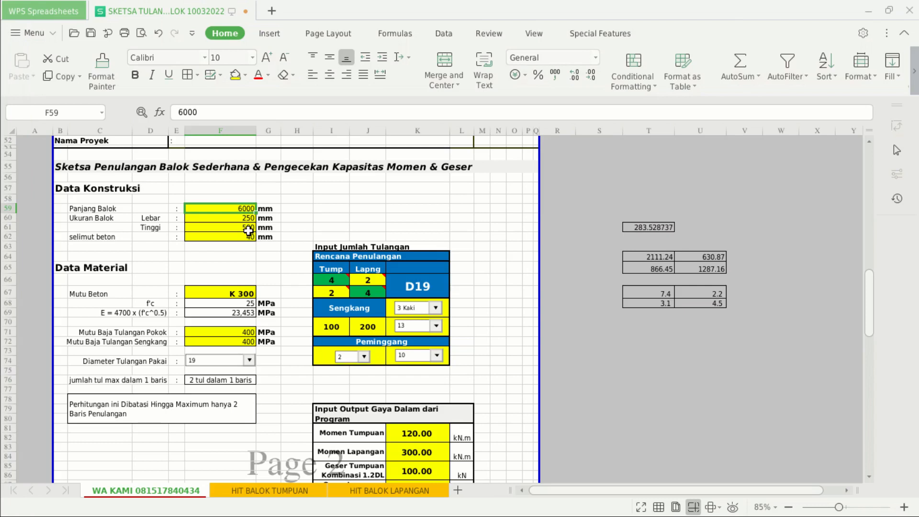
{"action": "type", "text": "7200"}
{"action": "key", "text": "Return"}
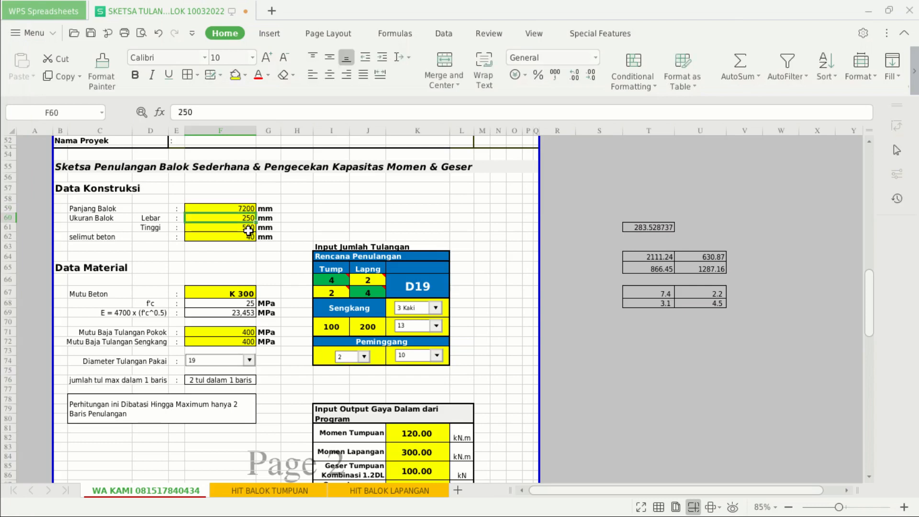
{"action": "type", "text": "300"}
{"action": "key", "text": "Return"}
{"action": "type", "text": "650"}
{"action": "key", "text": "Return"}
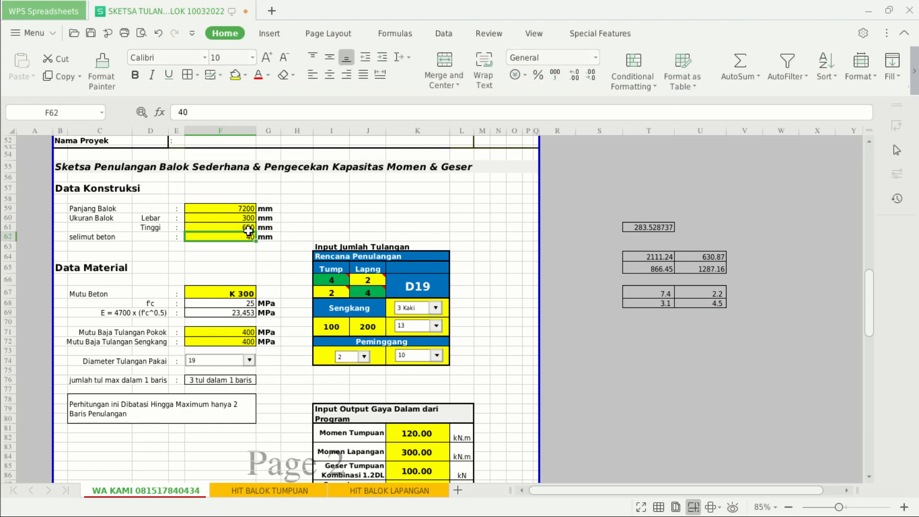
Step: Compare the sheet's concrete strength f'c and the main and stirrup steel grades with beam B19's report in ETABS
{"action": "left_click", "coordinate": [236, 307]}
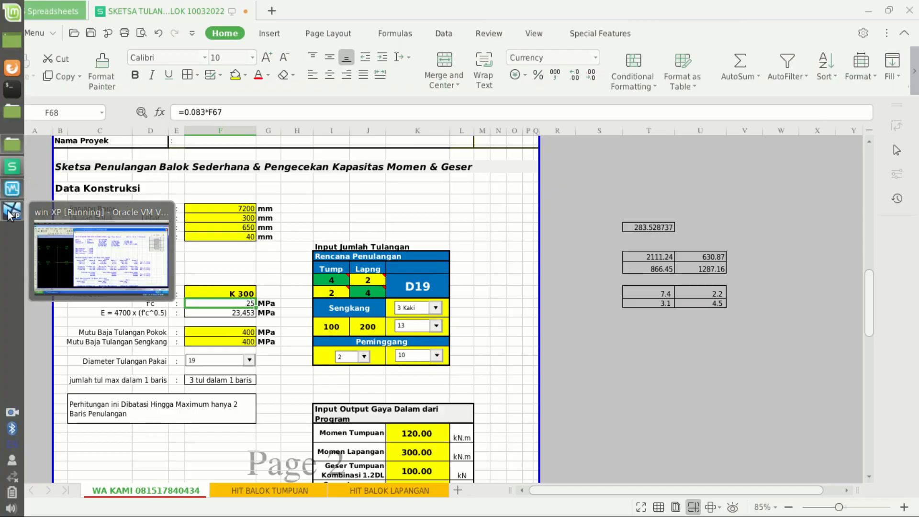
{"action": "left_click", "coordinate": [10, 213]}
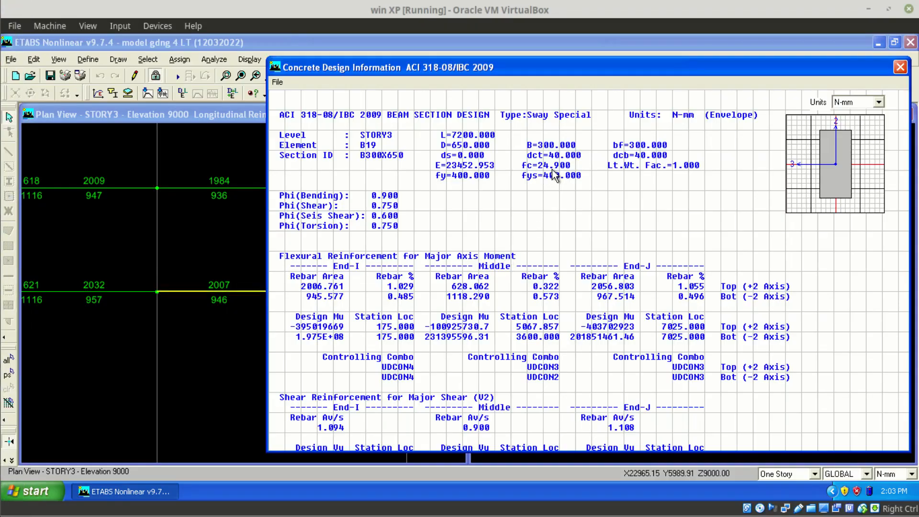
{"action": "left_click", "coordinate": [12, 166]}
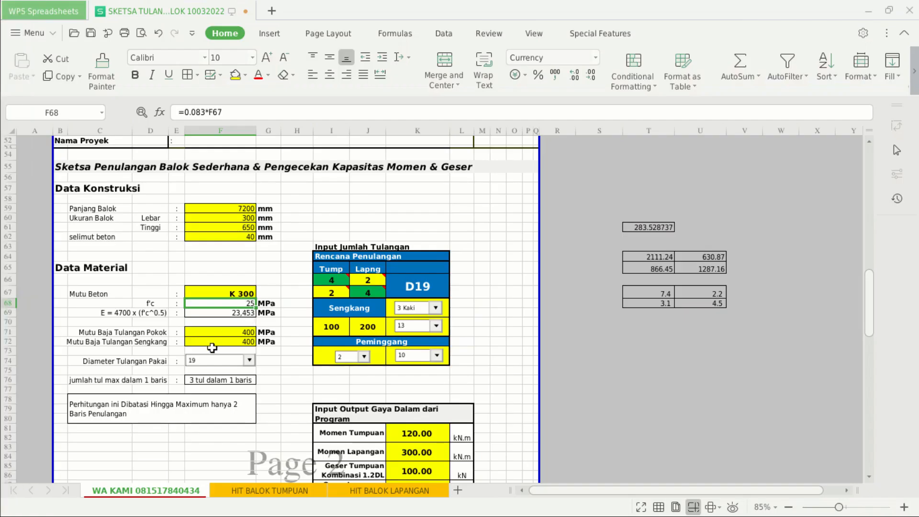
{"action": "left_click", "coordinate": [236, 335]}
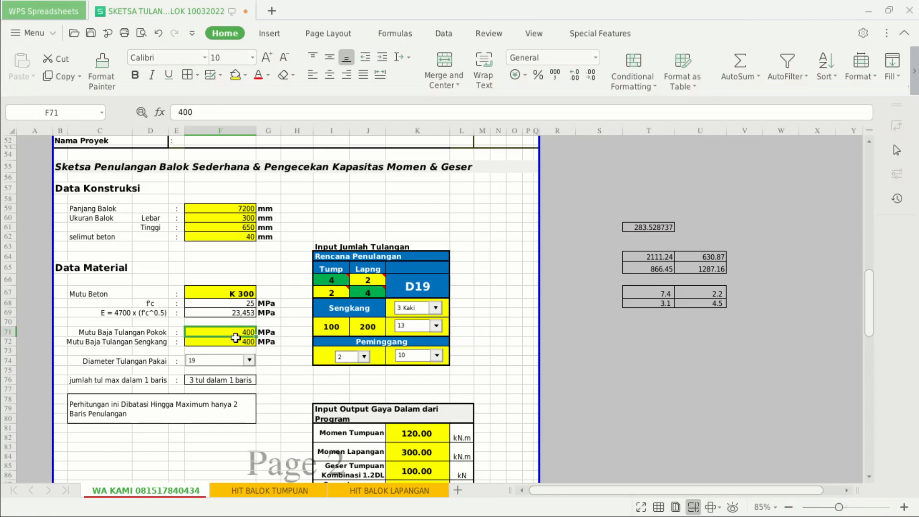
{"action": "left_click_drag", "start_coordinate": [235, 338], "coordinate": [237, 342]}
{"action": "left_click", "coordinate": [13, 210]}
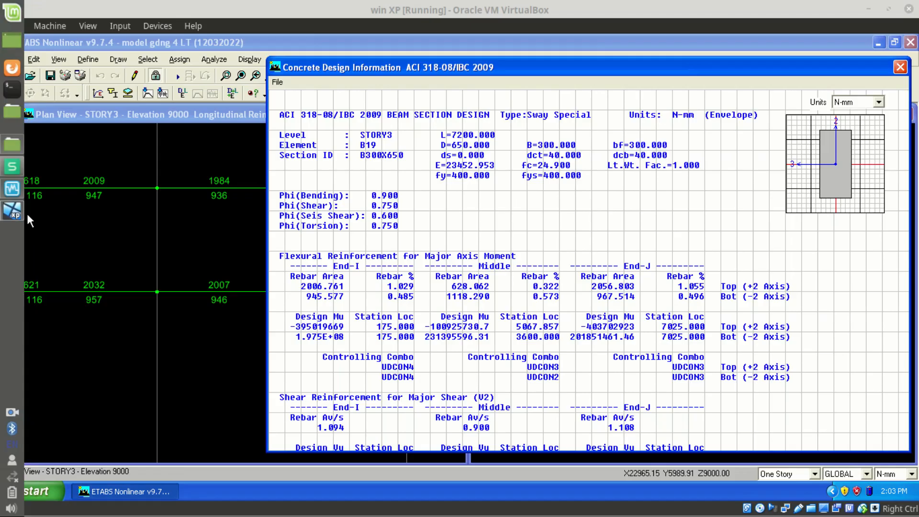
{"action": "left_click_drag", "start_coordinate": [541, 69], "coordinate": [529, 68]}
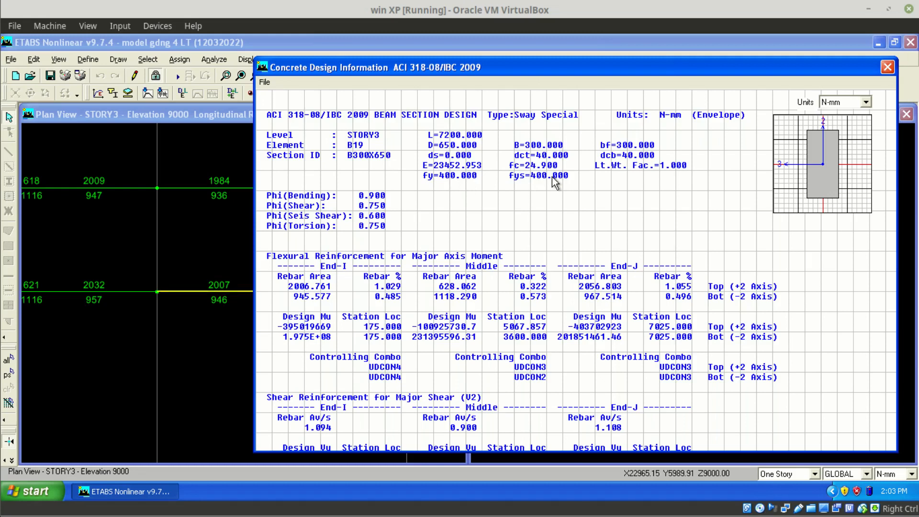
{"action": "mouse_move", "coordinate": [12, 214]}
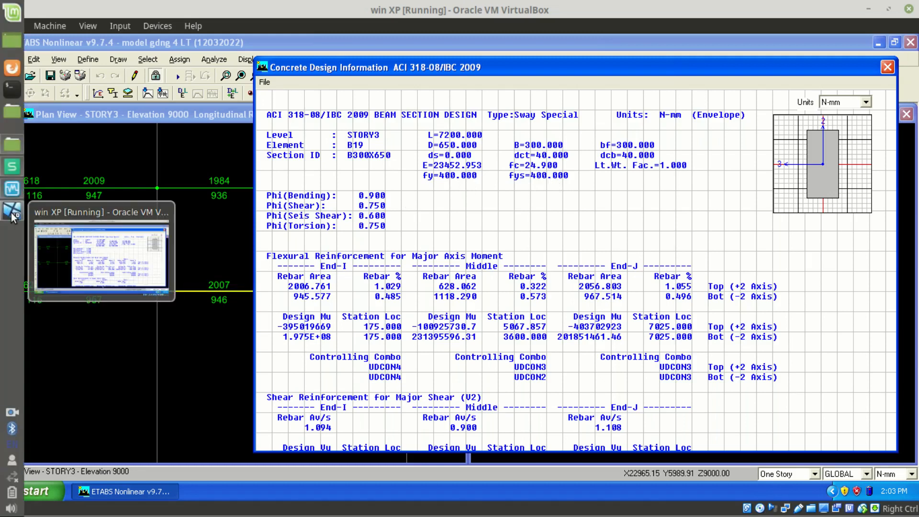
{"action": "left_click", "coordinate": [12, 168]}
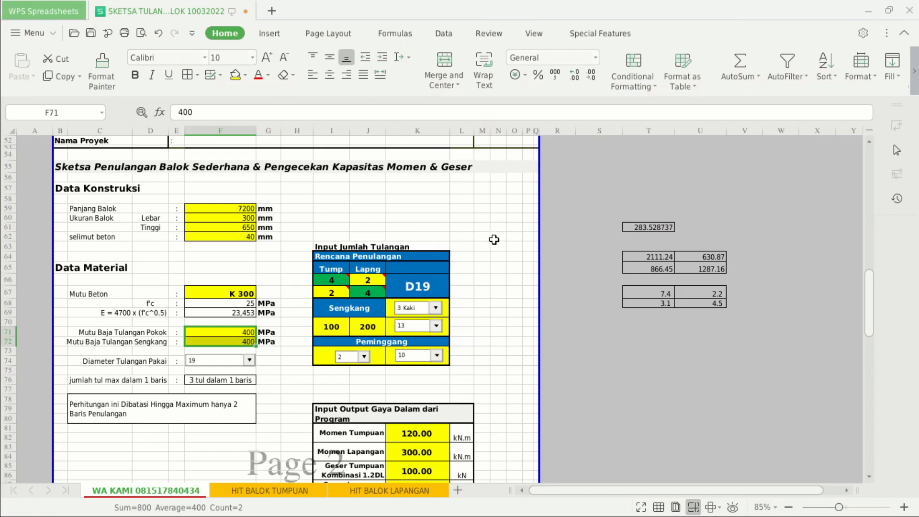
Step: Review the planned support and midspan bar counts in the Input Jumlah Tulangan table
{"action": "left_click", "coordinate": [498, 238]}
{"action": "scroll", "coordinate": [499, 244], "scroll_direction": "down", "scroll_amount": 5}
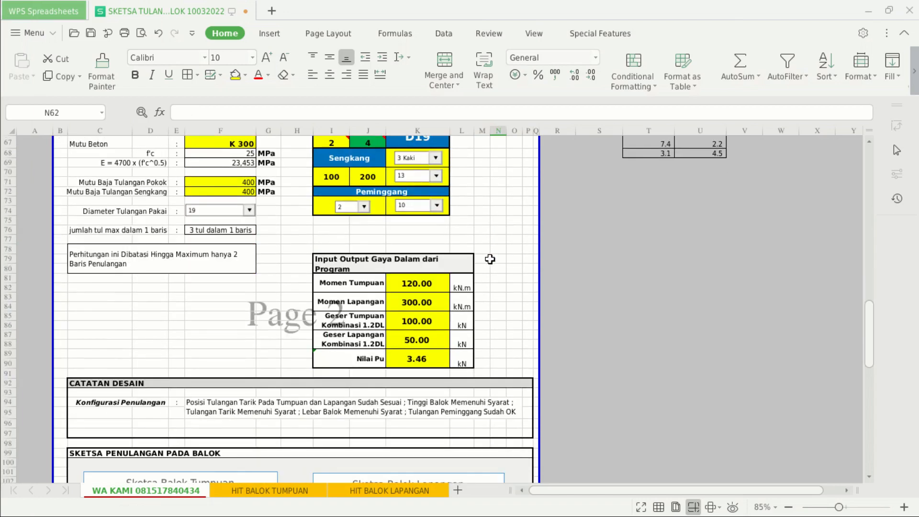
{"action": "scroll", "coordinate": [500, 244], "scroll_direction": "up", "scroll_amount": 2}
{"action": "left_click_drag", "start_coordinate": [335, 203], "coordinate": [358, 216]}
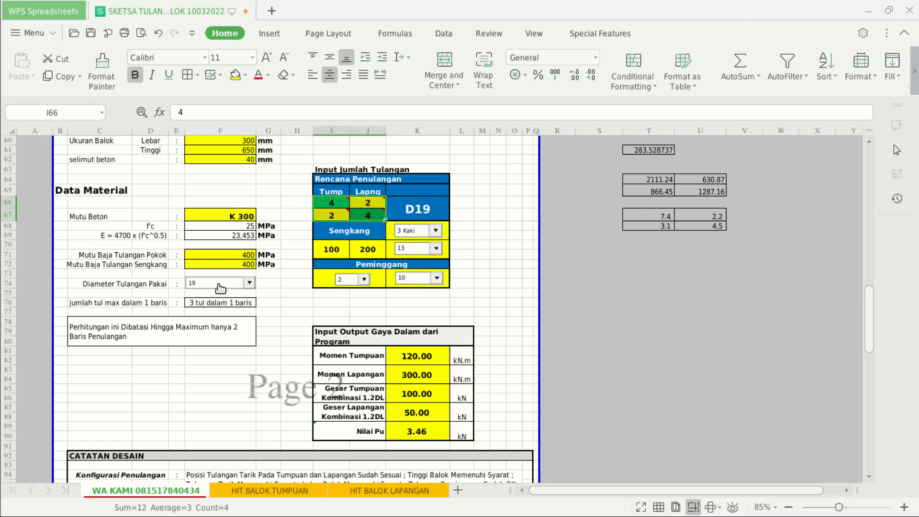
{"action": "left_click", "coordinate": [500, 214]}
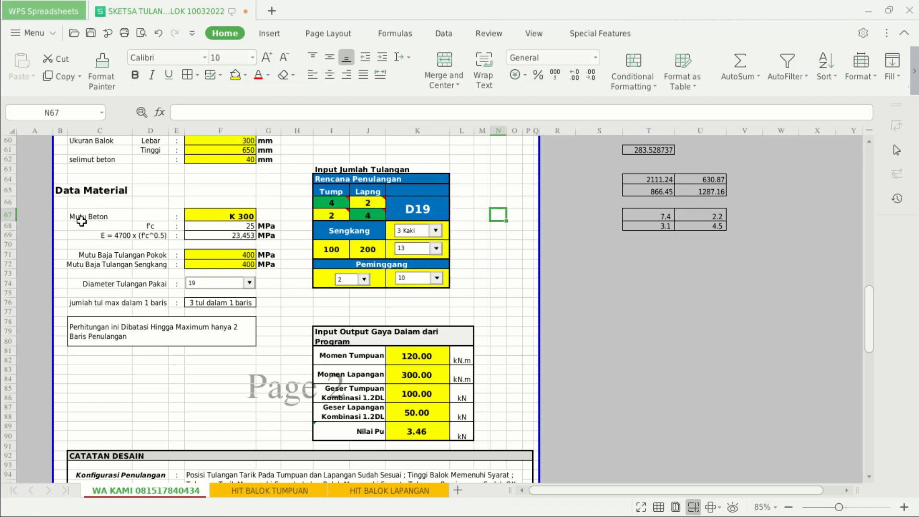
Step: Switch to ETABS to read beam B19's flexural and shear reinforcement results, and return to the WPS spreadsheet
{"action": "left_click", "coordinate": [2, 215]}
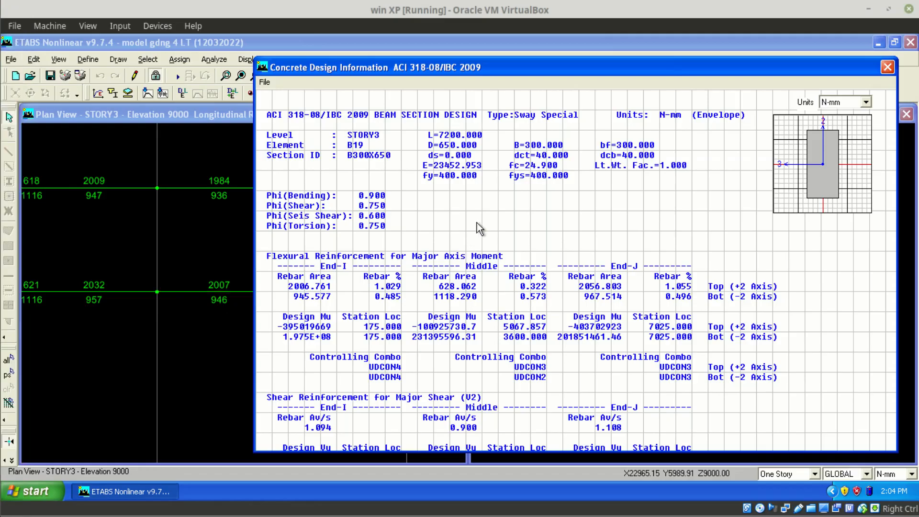
{"action": "scroll", "coordinate": [679, 249], "scroll_direction": "down", "scroll_amount": 2}
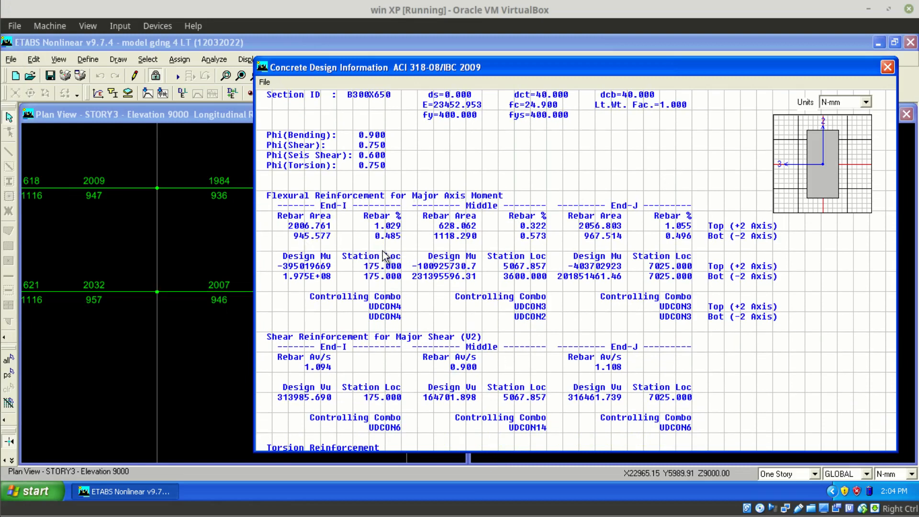
{"action": "mouse_move", "coordinate": [3, 262]}
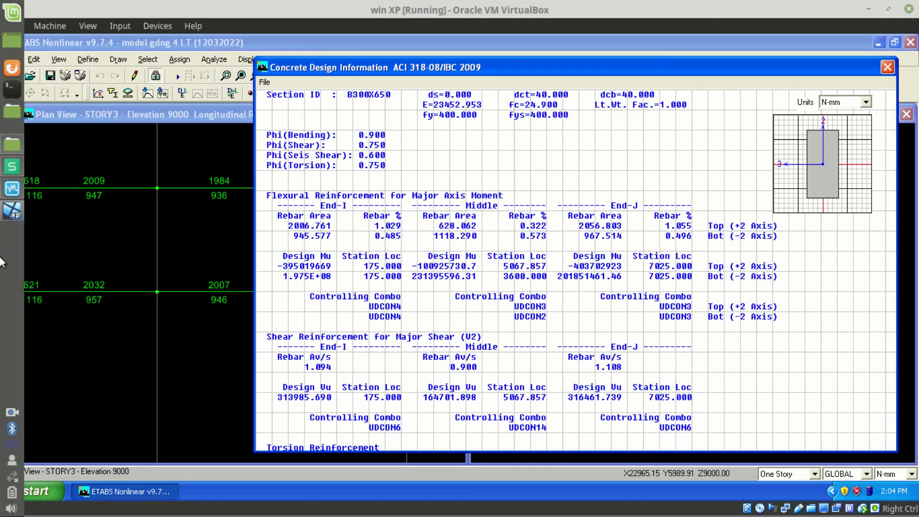
{"action": "left_click", "coordinate": [12, 165]}
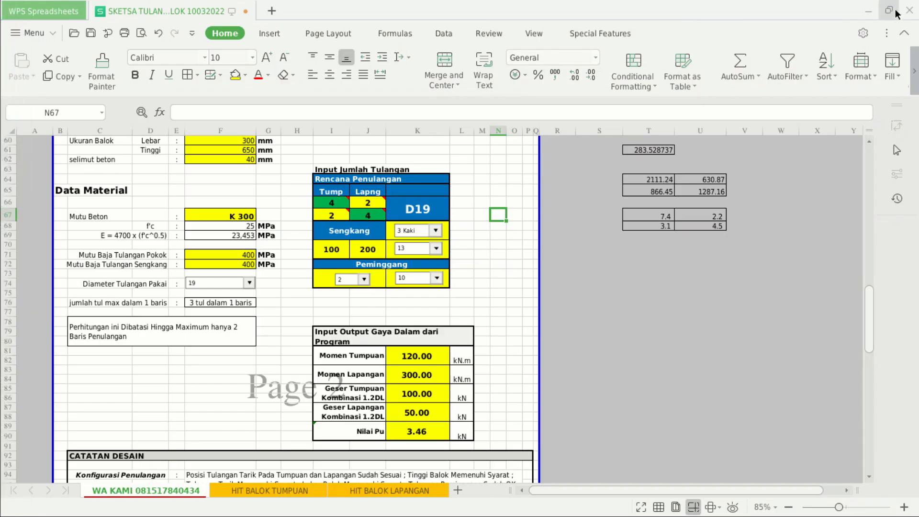
Step: Shrink the spreadsheet window and arrange it with the ETABS Concrete Design Information report so both can be read together
{"action": "left_click", "coordinate": [896, 13]}
{"action": "left_click_drag", "start_coordinate": [675, 48], "coordinate": [688, 265]}
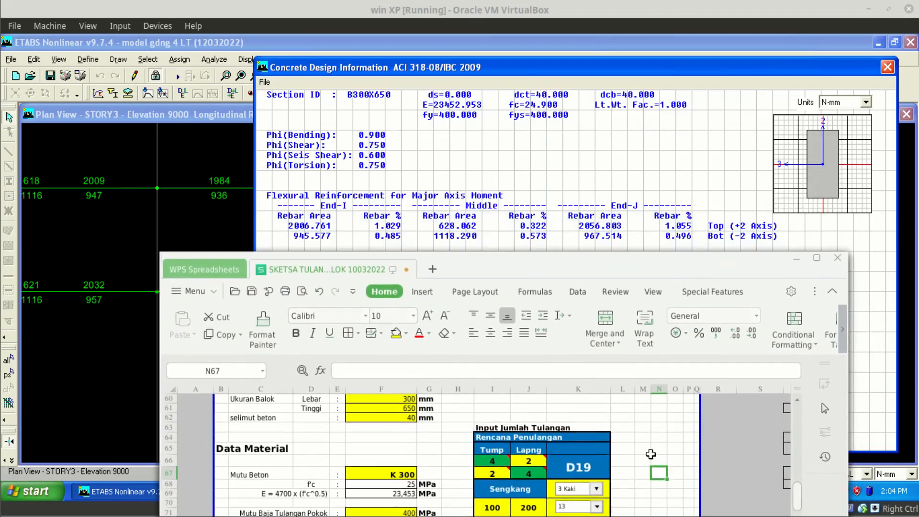
{"action": "mouse_move", "coordinate": [629, 252]}
{"action": "left_mouse_down"}
{"action": "mouse_move", "coordinate": [629, 199]}
{"action": "mouse_move", "coordinate": [629, 257]}
{"action": "left_mouse_up"}
{"action": "left_click_drag", "start_coordinate": [630, 255], "coordinate": [630, 247]}
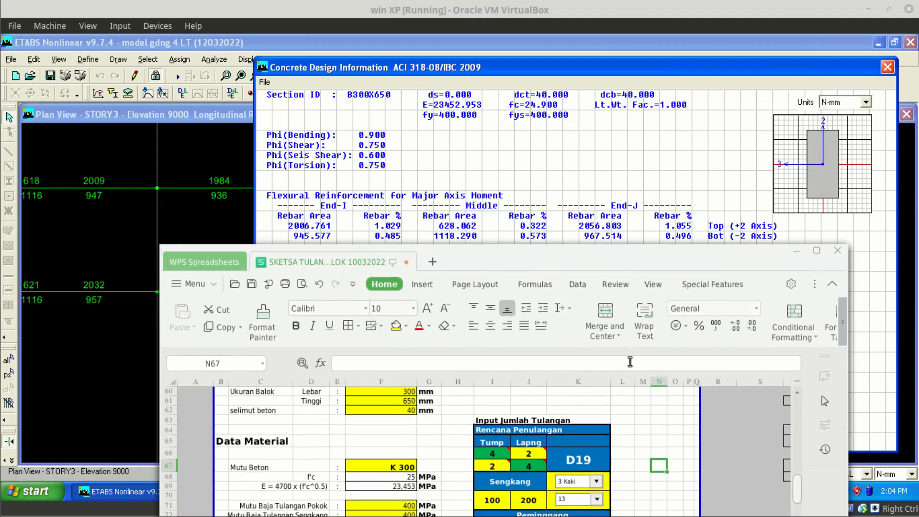
{"action": "left_click_drag", "start_coordinate": [642, 69], "coordinate": [635, 44]}
{"action": "mouse_move", "coordinate": [1, 150]}
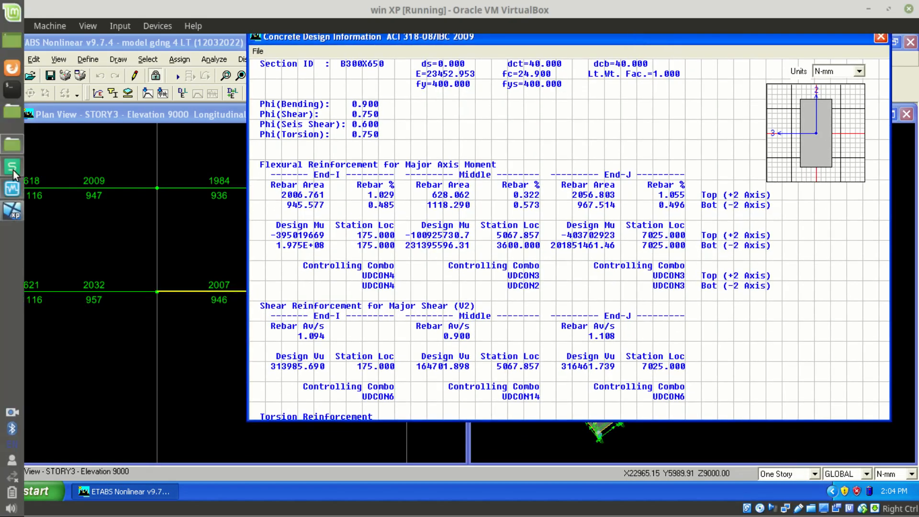
{"action": "left_click", "coordinate": [14, 176]}
{"action": "left_click_drag", "start_coordinate": [548, 261], "coordinate": [450, 258]}
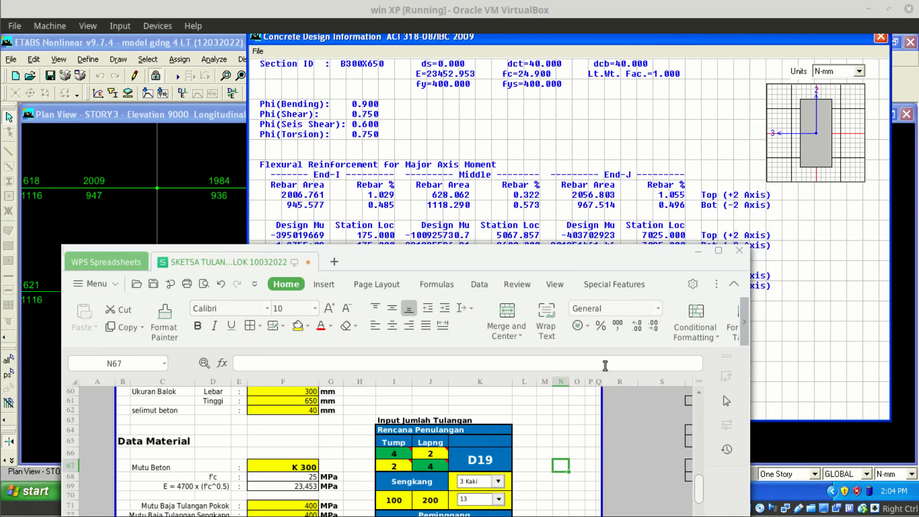
Step: Enter the End-J rebar areas from the ETABS report as support values: 2056.803 in T64 and 967.514 in T65
{"action": "key", "text": "Right"}
{"action": "key", "text": "Right"}
{"action": "key", "text": "Right"}
{"action": "key", "text": "Right"}
{"action": "key", "text": "Right"}
{"action": "key", "text": "Right"}
{"action": "key", "text": "Right"}
{"action": "key", "text": "Right"}
{"action": "key", "text": "Right"}
{"action": "key", "text": "Right"}
{"action": "key", "text": "Right"}
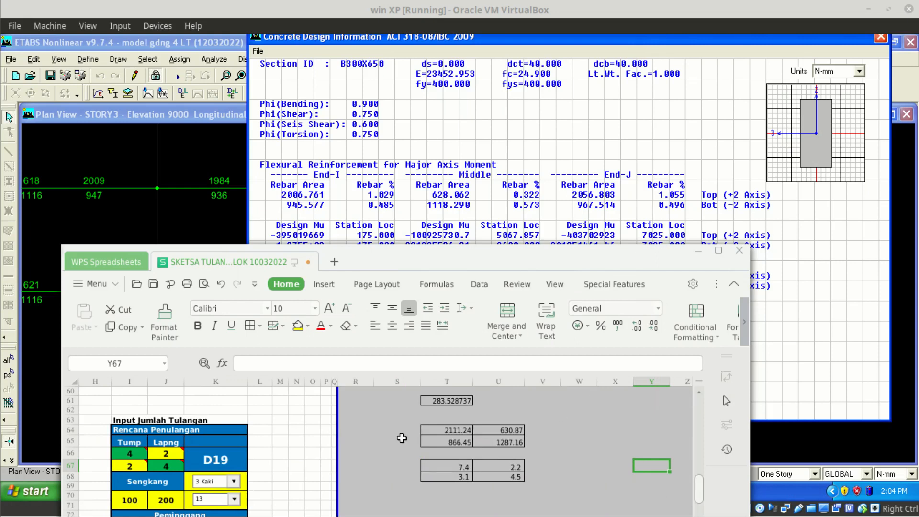
{"action": "left_click", "coordinate": [456, 436]}
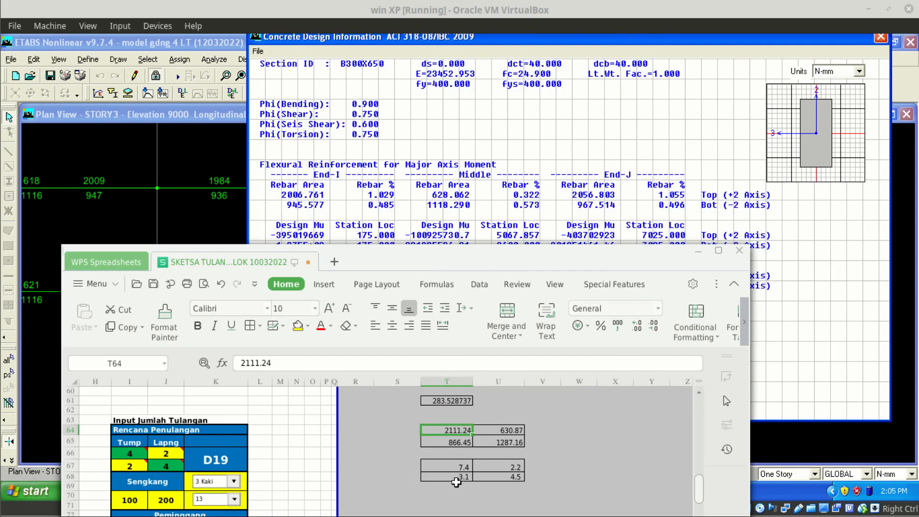
{"action": "type", "text": "2056.803"}
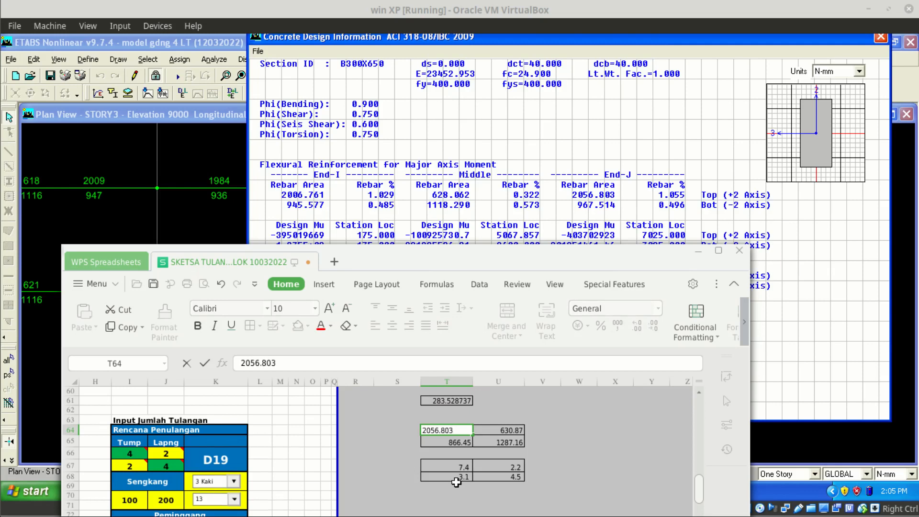
{"action": "key", "text": "Return"}
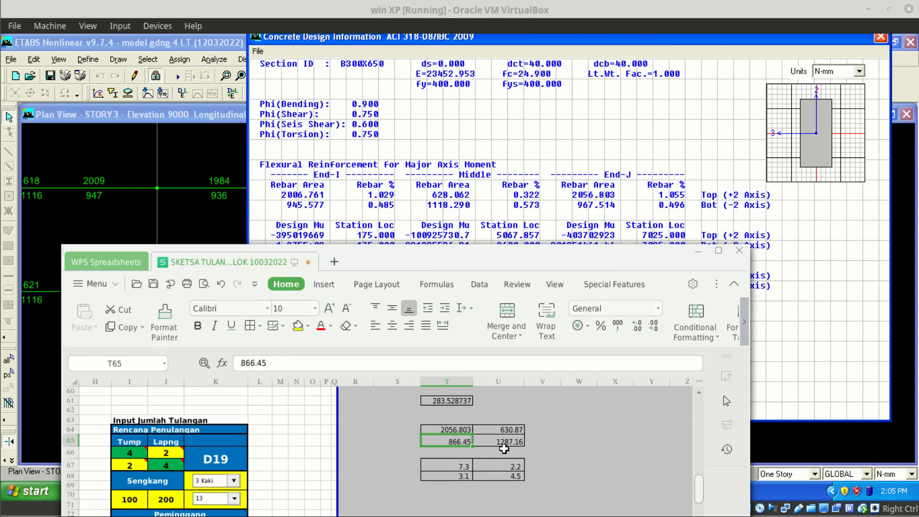
{"action": "type", "text": "967."}
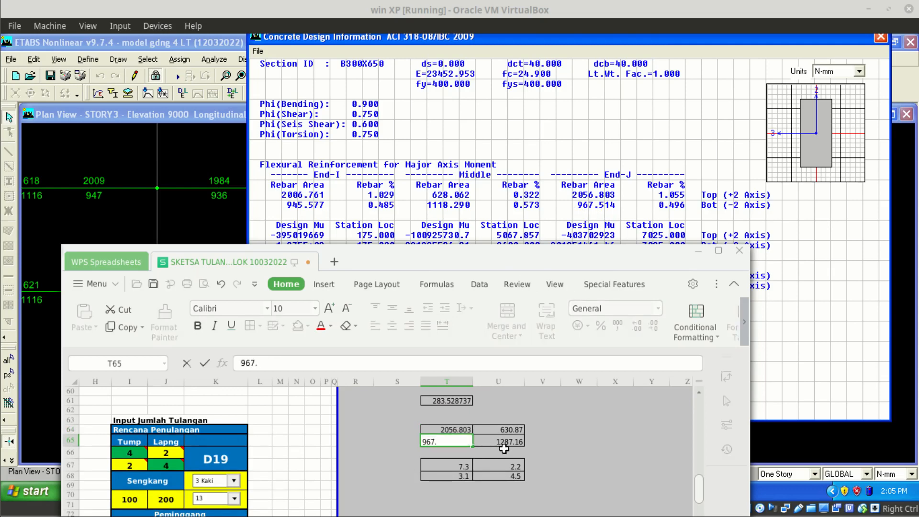
{"action": "key", "text": "Right"}
Step: Enter the Middle rebar areas from the ETABS report as midspan values: 628 in U64 and 1118.29 in U65
{"action": "key", "text": "Up"}
{"action": "key", "text": "Up"}
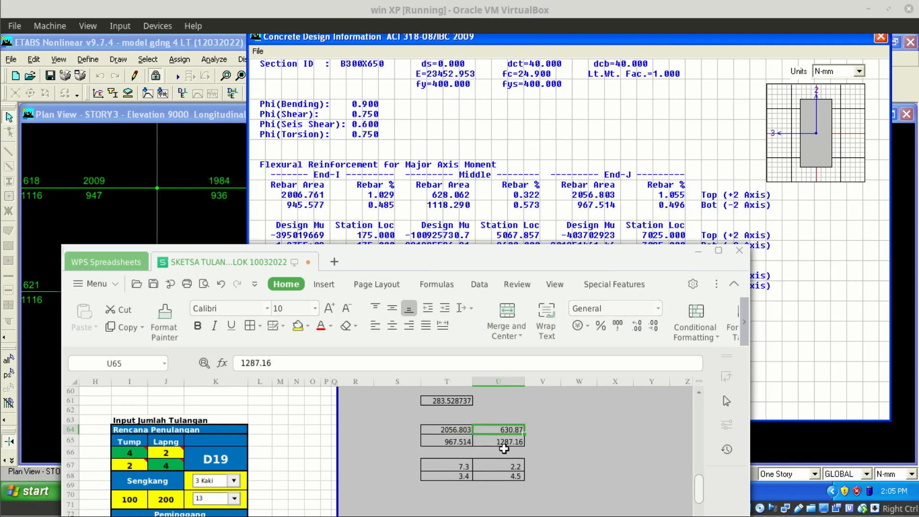
{"action": "key", "text": "Down"}
{"action": "type", "text": "628"}
{"action": "key", "text": "Return"}
{"action": "type", "text": "1118"}
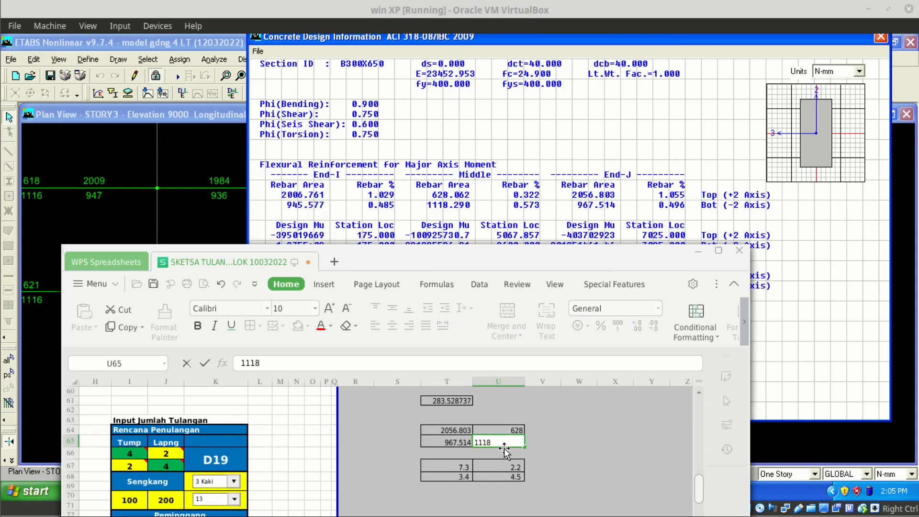
{"action": "type", "text": ".29"}
{"action": "key", "text": "Return"}
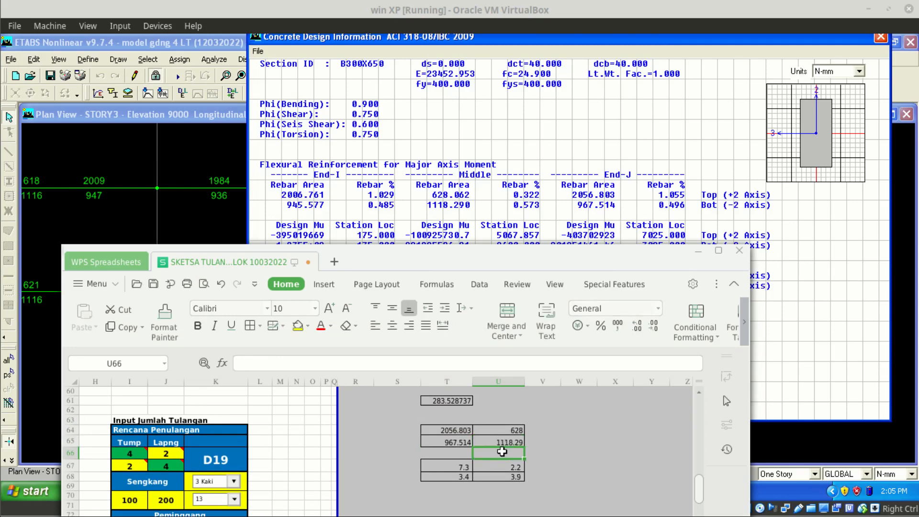
Step: Maximize the spreadsheet and compare the calculated bar counts in T67:U68 with the Input Jumlah Tulangan table
{"action": "double_click", "coordinate": [549, 257]}
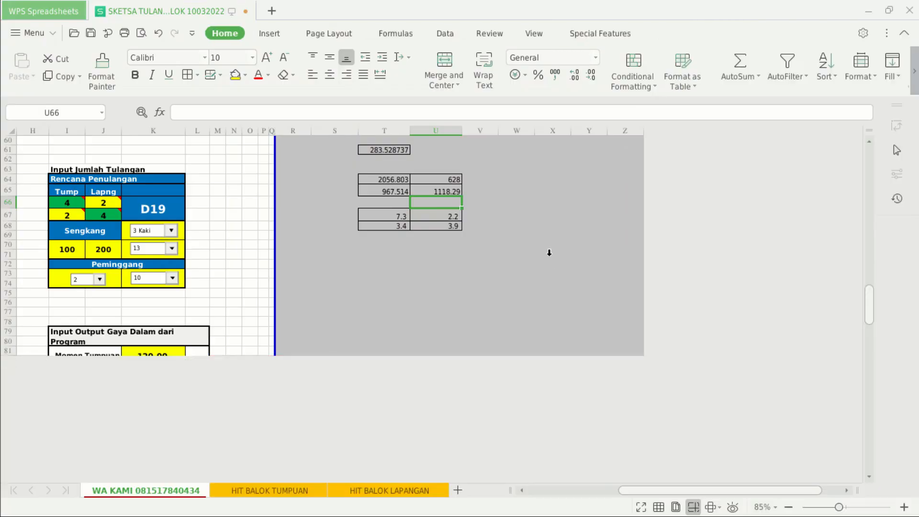
{"action": "left_click", "coordinate": [405, 217]}
{"action": "left_click_drag", "start_coordinate": [405, 217], "coordinate": [424, 221]}
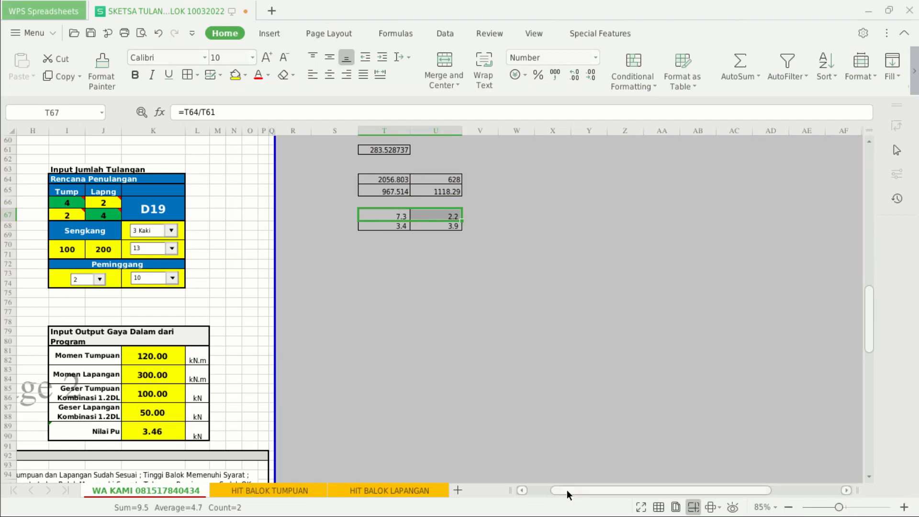
{"action": "scroll", "coordinate": [552, 467], "scroll_direction": "left", "scroll_amount": 3}
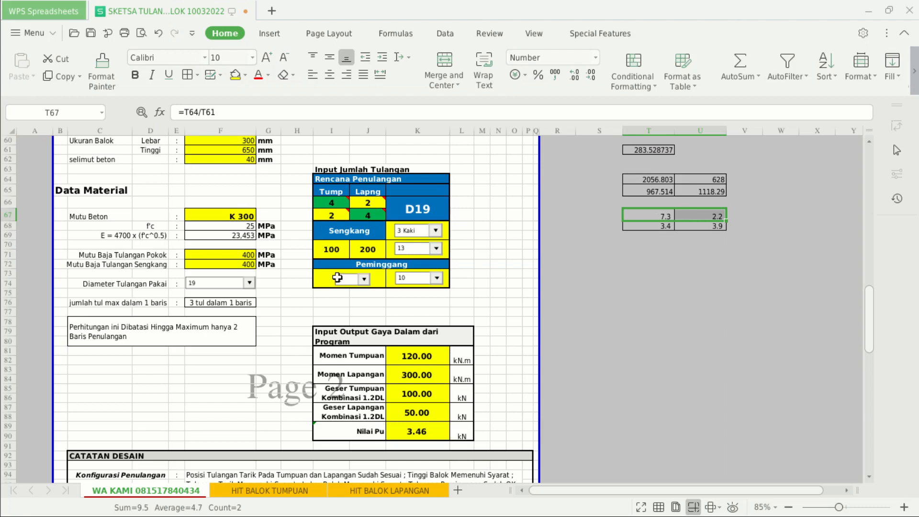
Step: Set Diameter Tulangan Pakai to 22 and check the recalculated top support bar count in T67
{"action": "left_click", "coordinate": [249, 284]}
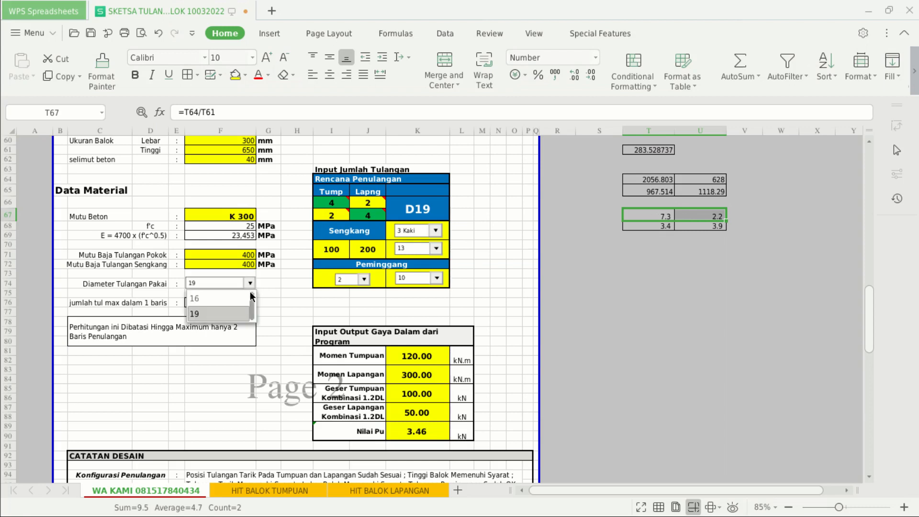
{"action": "scroll", "coordinate": [225, 314], "scroll_direction": "up", "scroll_amount": 1}
{"action": "left_click", "coordinate": [225, 313]}
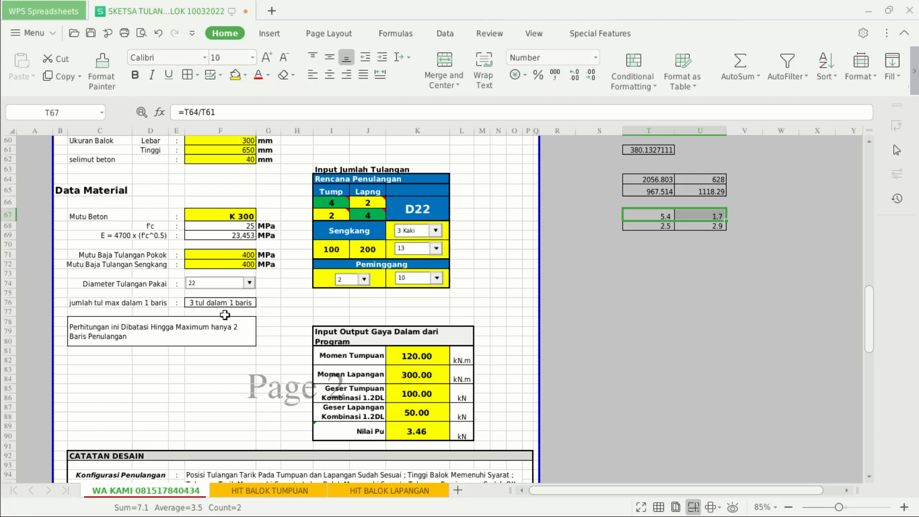
{"action": "left_click", "coordinate": [662, 217]}
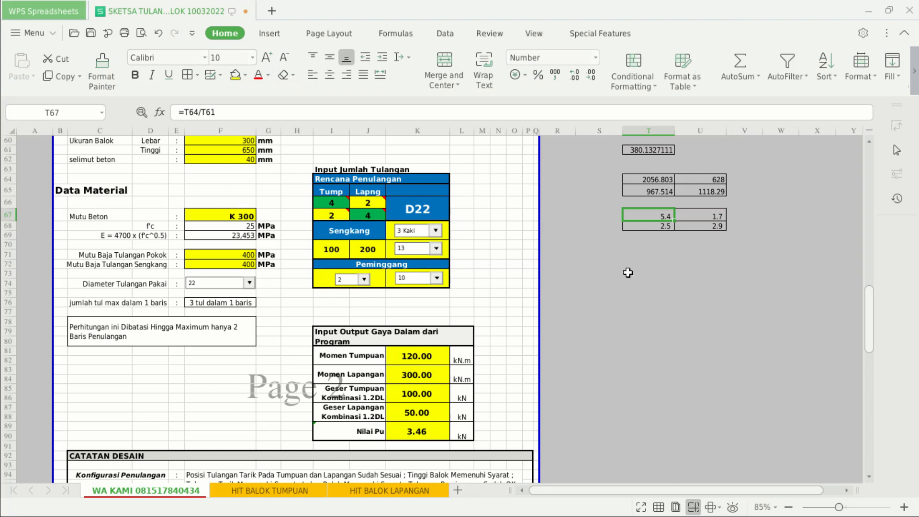
Step: In Rencana Penulangan, set the support bars to 6 top and 3 bottom, and the midspan bottom bars to 3
{"action": "left_click", "coordinate": [331, 203]}
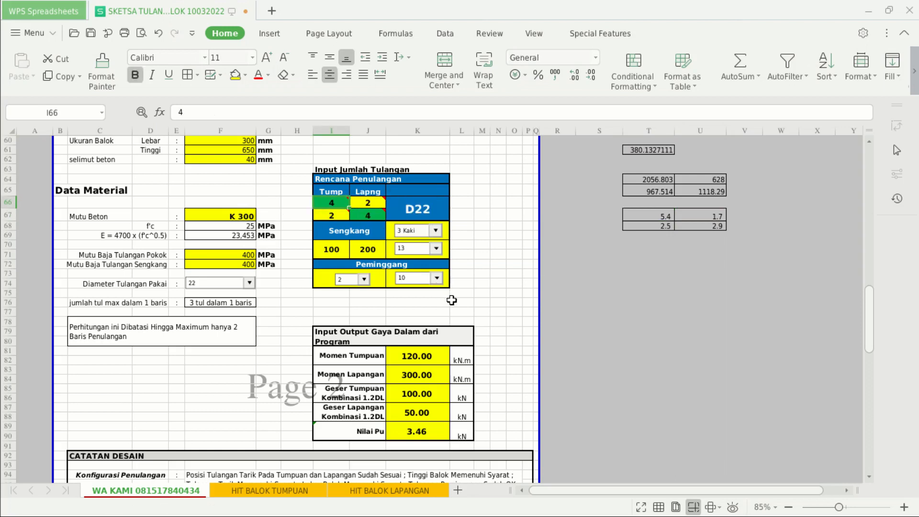
{"action": "type", "text": "6"}
{"action": "key", "text": "Return"}
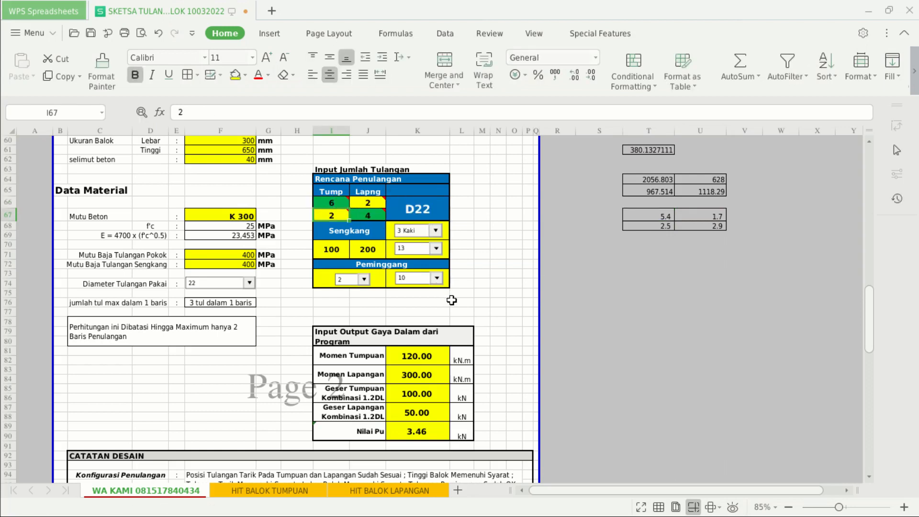
{"action": "type", "text": "3"}
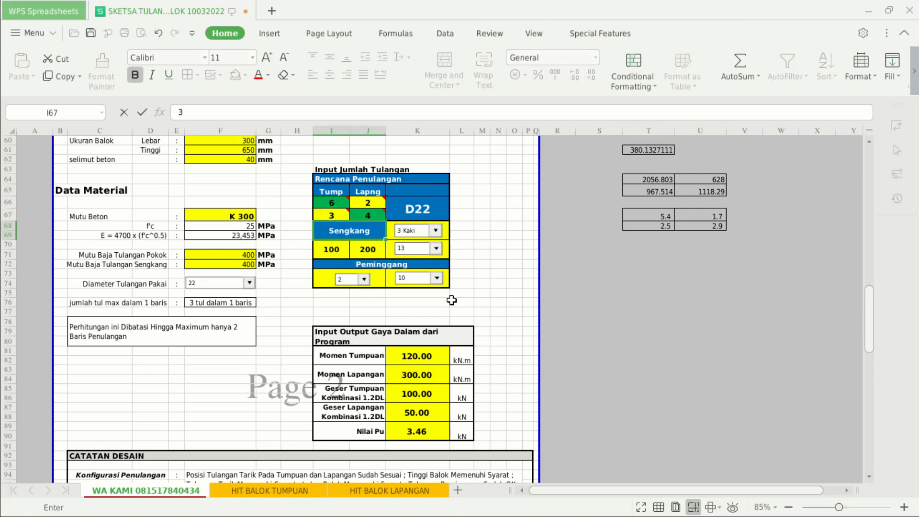
{"action": "key", "text": "Tab"}
{"action": "key", "text": "Up"}
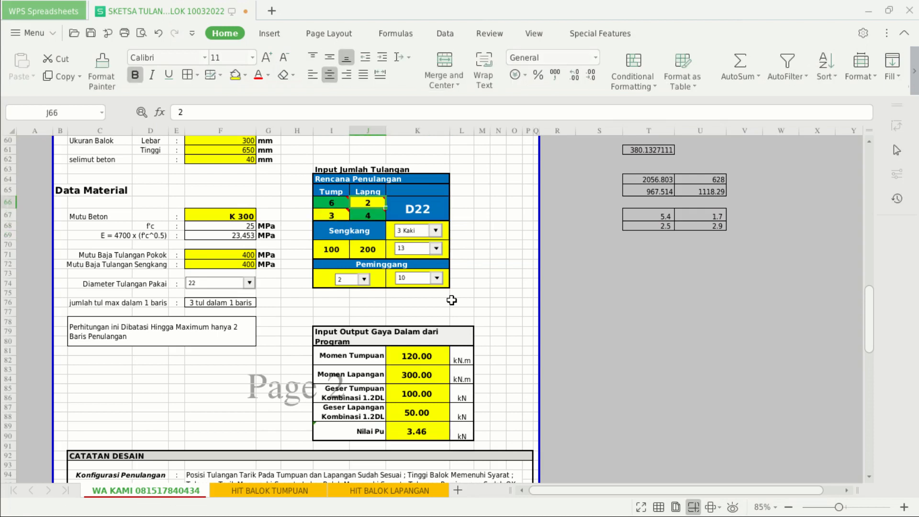
{"action": "key", "text": "Down"}
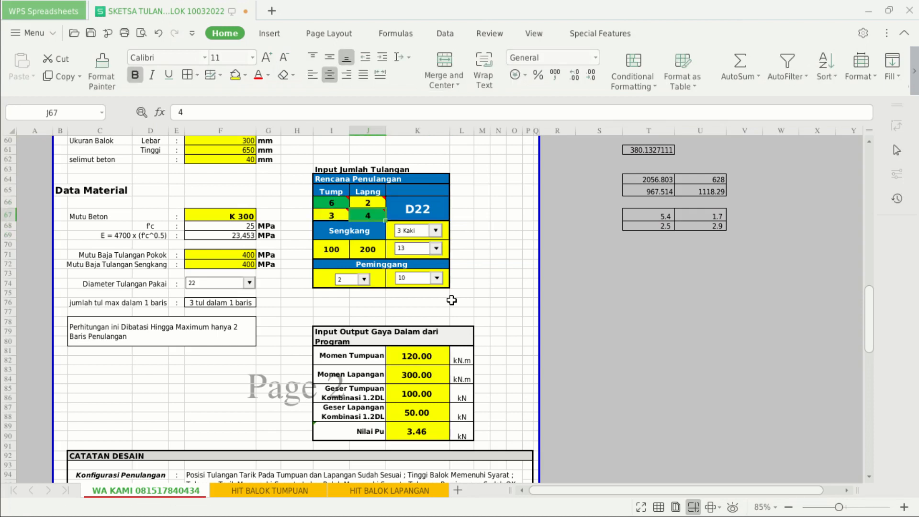
{"action": "type", "text": "3"}
{"action": "key", "text": "Return"}
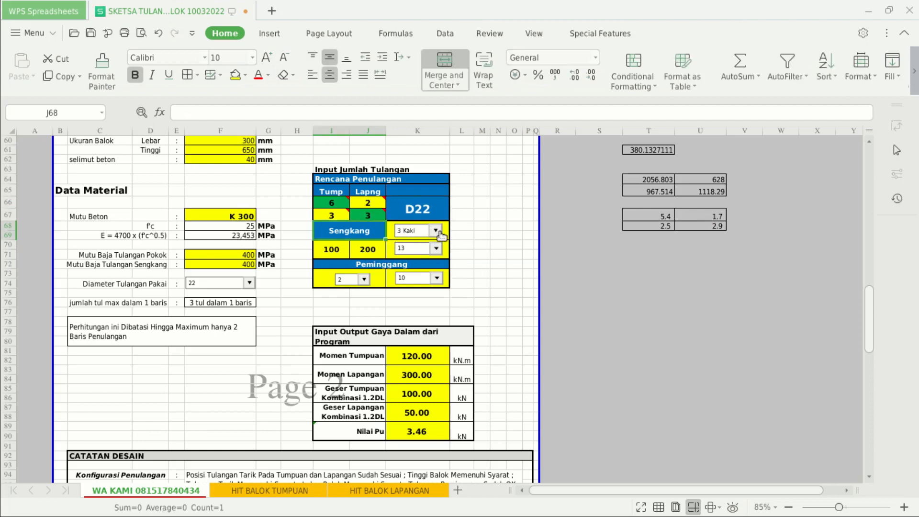
{"action": "left_click", "coordinate": [497, 281]}
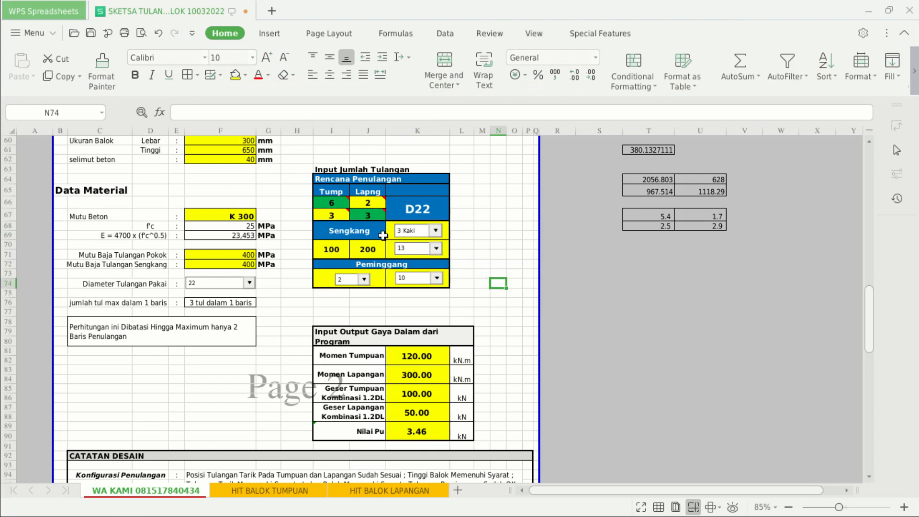
Step: Set the Sengkang stirrup type to 2 Kaki in the Input Jumlah Tulangan table
{"action": "left_click", "coordinate": [437, 231]}
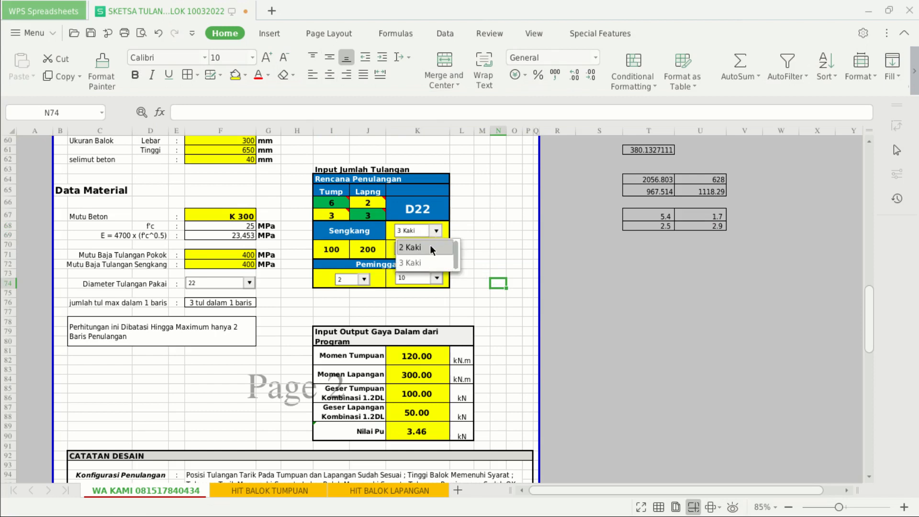
{"action": "left_click", "coordinate": [411, 247]}
{"action": "left_click", "coordinate": [499, 262]}
Step: Shrink the spreadsheet window over the ETABS report with the Input Output Gaya Dalam dari Program table in view
{"action": "scroll", "coordinate": [493, 260], "scroll_direction": "down", "scroll_amount": 2}
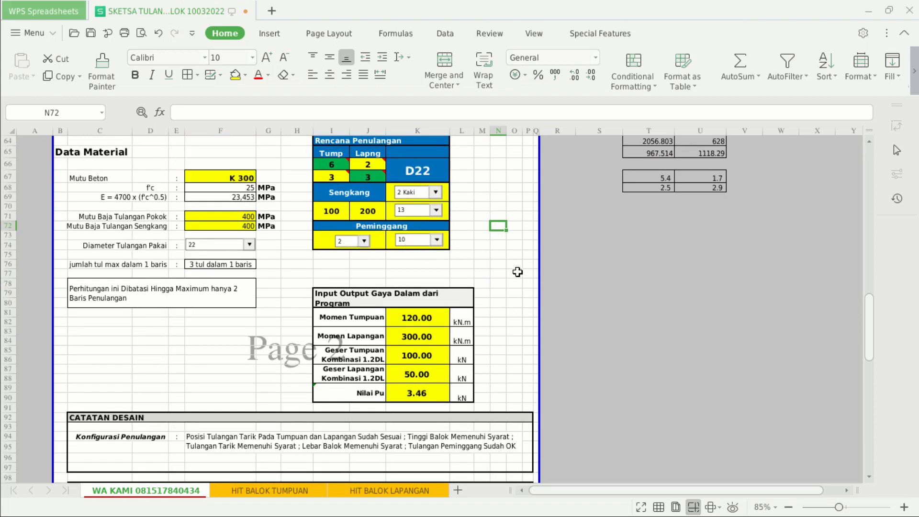
{"action": "scroll", "coordinate": [518, 272], "scroll_direction": "down", "scroll_amount": 2}
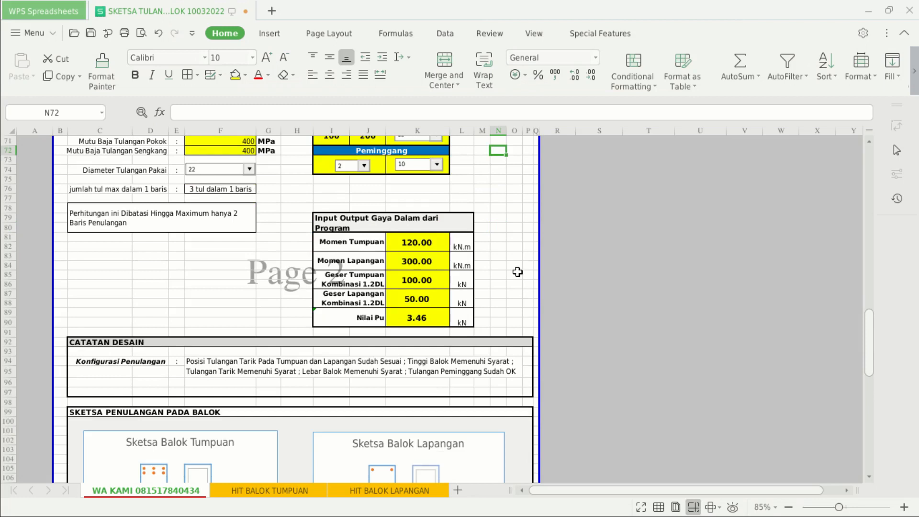
{"action": "scroll", "coordinate": [518, 271], "scroll_direction": "down", "scroll_amount": 2}
{"action": "left_click", "coordinate": [421, 203]}
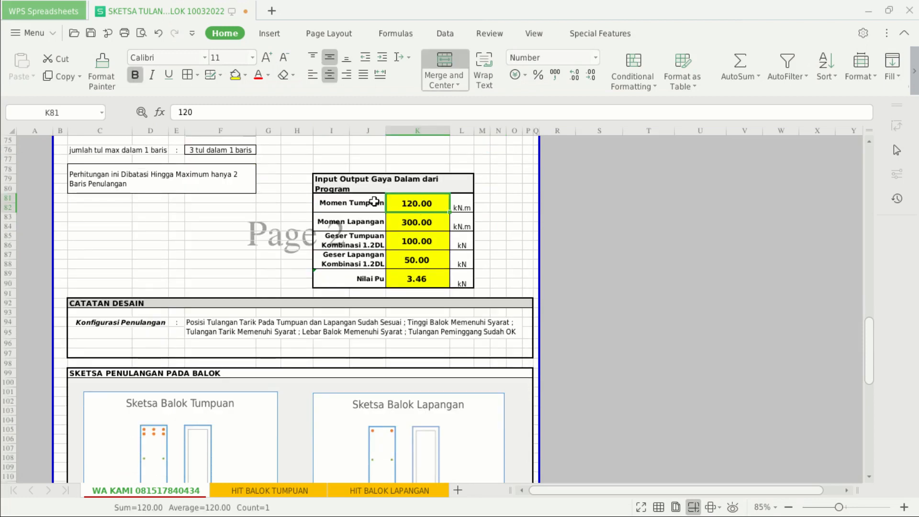
{"action": "scroll", "coordinate": [418, 206], "scroll_direction": "up", "scroll_amount": 1}
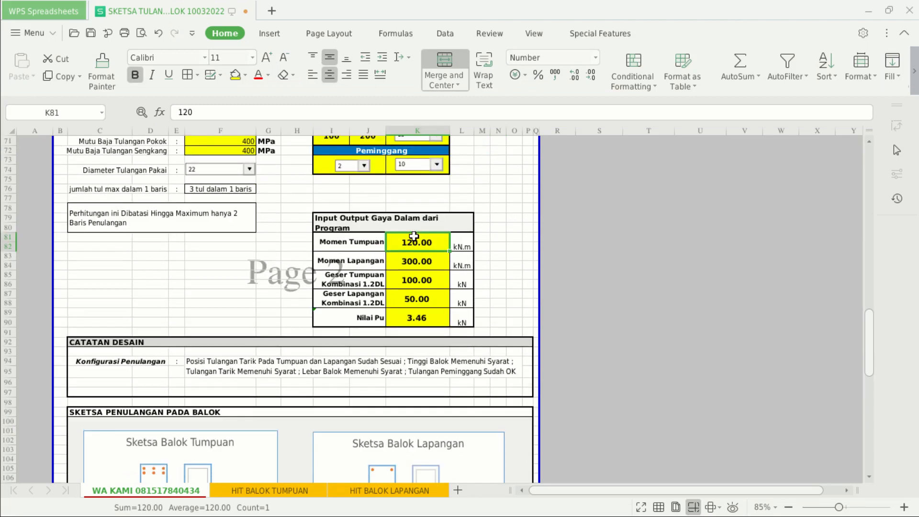
{"action": "left_click", "coordinate": [889, 11]}
{"action": "left_click_drag", "start_coordinate": [466, 130], "coordinate": [474, 226]}
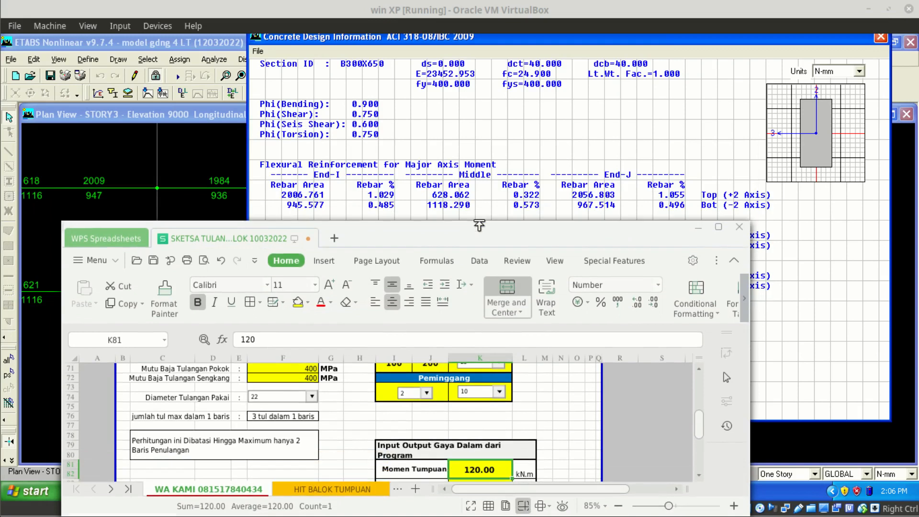
{"action": "left_click", "coordinate": [569, 411]}
{"action": "scroll", "coordinate": [569, 410], "scroll_direction": "down", "scroll_amount": 1}
{"action": "scroll", "coordinate": [569, 410], "scroll_direction": "down", "scroll_amount": 1}
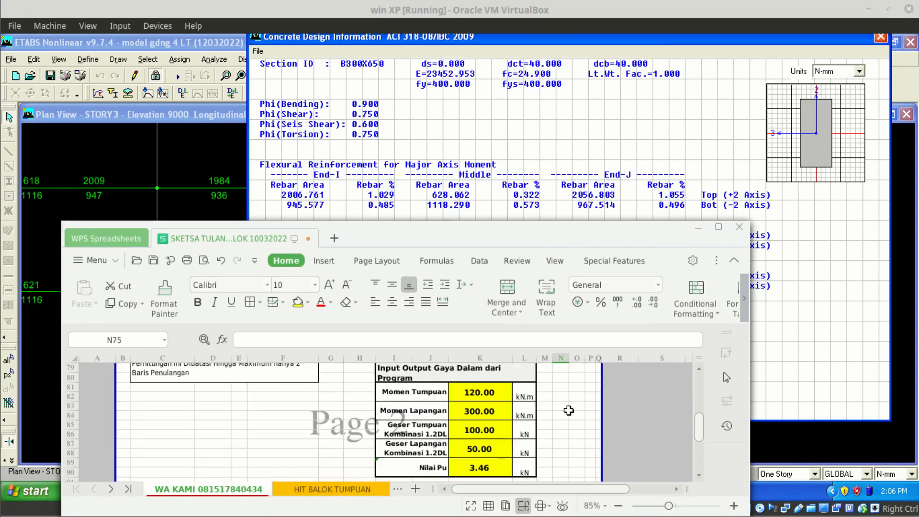
Step: Switch to ETABS and set the Concrete Design Information report units to KN-m
{"action": "left_click", "coordinate": [820, 262]}
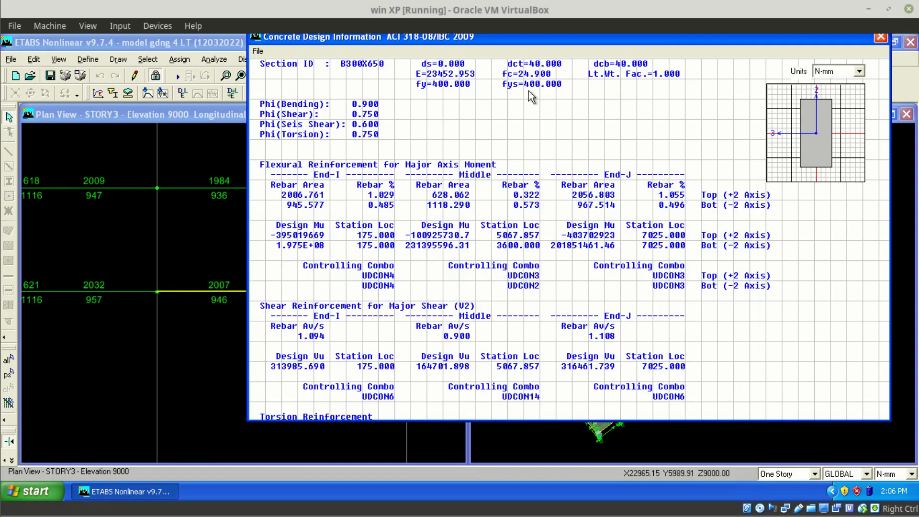
{"action": "left_click", "coordinate": [829, 73]}
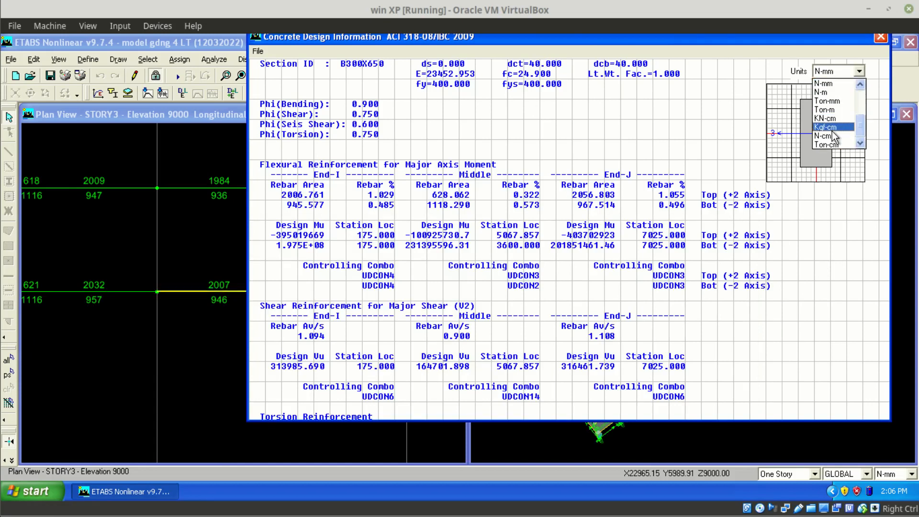
{"action": "scroll", "coordinate": [833, 131], "scroll_direction": "up", "scroll_amount": 2}
{"action": "left_click", "coordinate": [834, 110]}
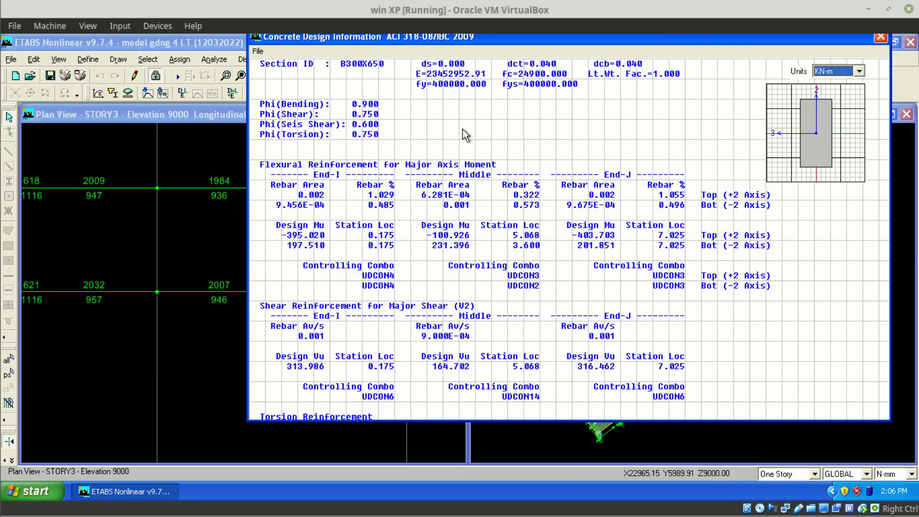
Step: Arrange the ETABS report beside the WPS spreadsheet and set Momen Tumpuan to 403.703 in the Input Output Gaya Dalam table
{"action": "left_click_drag", "start_coordinate": [509, 41], "coordinate": [244, 71]}
{"action": "mouse_move", "coordinate": [0, 363]}
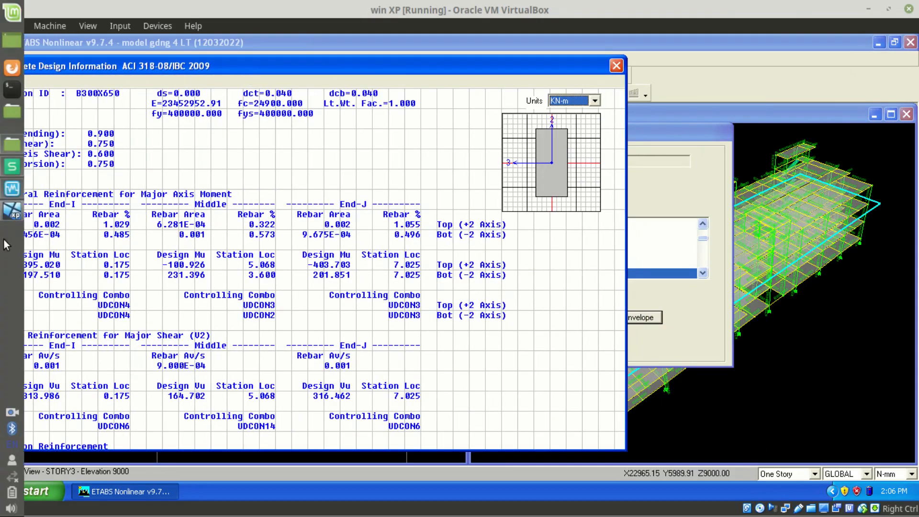
{"action": "left_click", "coordinate": [14, 167]}
{"action": "left_click_drag", "start_coordinate": [427, 230], "coordinate": [650, 161]}
{"action": "left_click", "coordinate": [708, 324]}
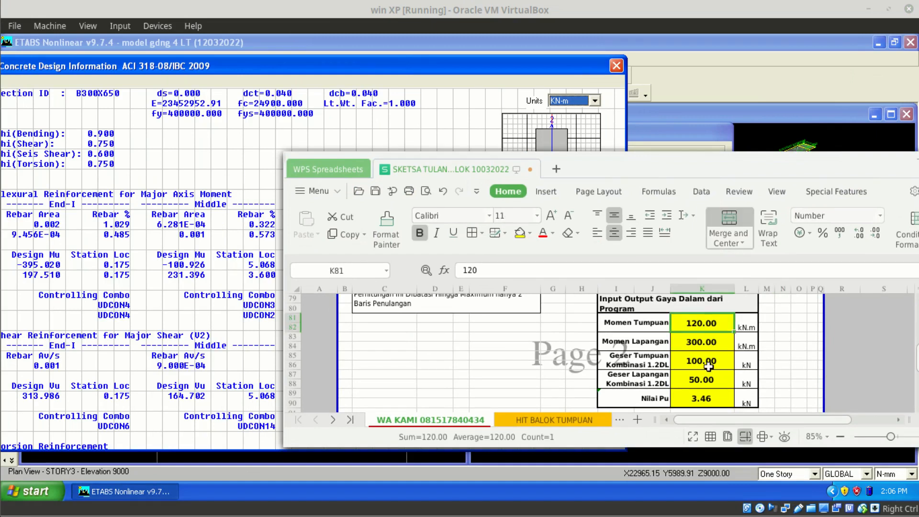
{"action": "left_click_drag", "start_coordinate": [670, 157], "coordinate": [656, 308]}
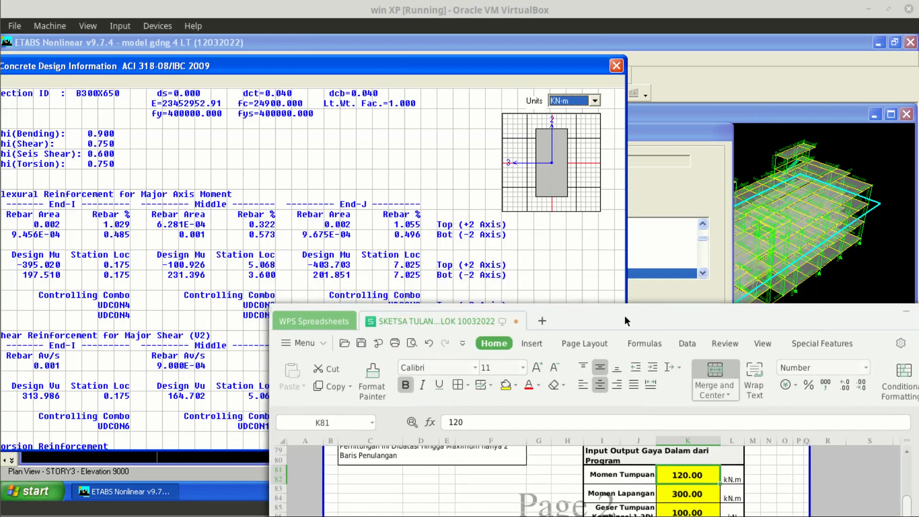
{"action": "left_click_drag", "start_coordinate": [625, 314], "coordinate": [566, 147]}
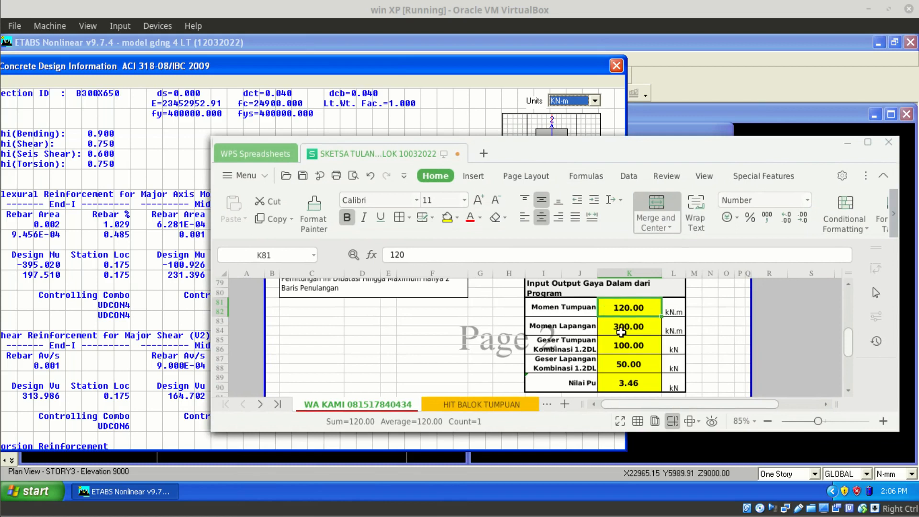
{"action": "type", "text": "403.703"}
{"action": "key", "text": "Return"}
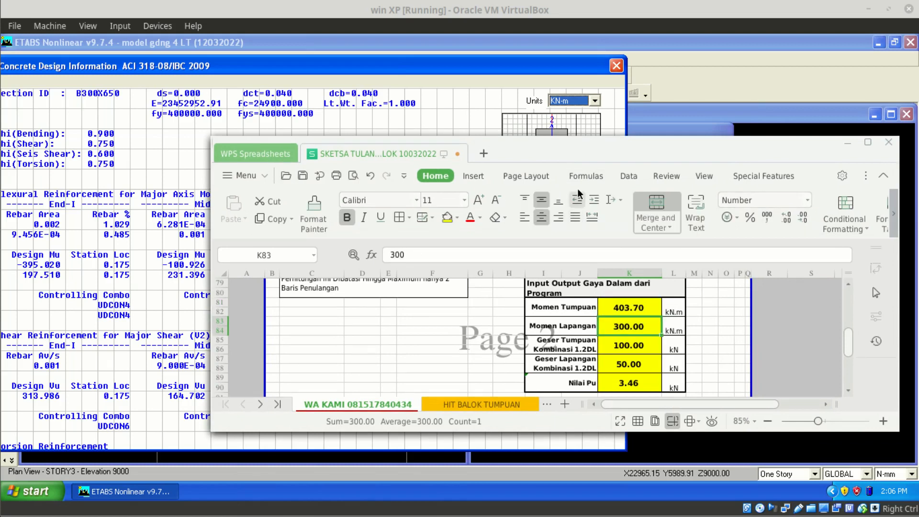
Step: Uncover the report's midspan design moments and set Momen Lapangan to 231.4 in the spreadsheet
{"action": "left_click_drag", "start_coordinate": [586, 146], "coordinate": [661, 308]}
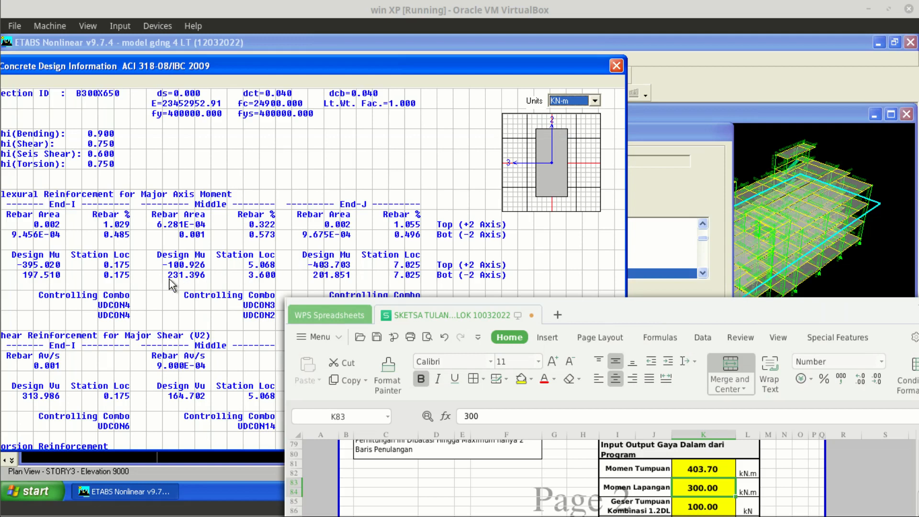
{"action": "left_click_drag", "start_coordinate": [628, 311], "coordinate": [584, 153]}
{"action": "type", "text": "231.4"}
{"action": "key", "text": "Return"}
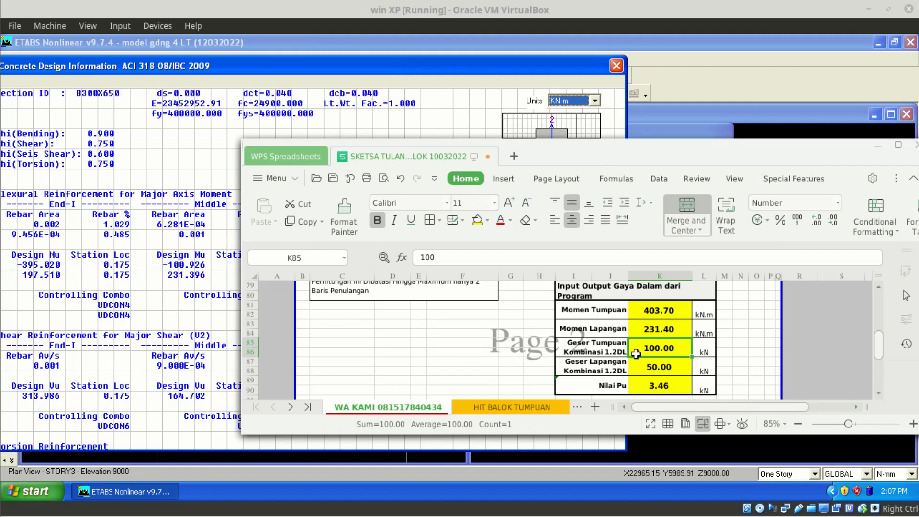
Step: Return to ETABS, close the envelope report and select the 12DLNLL row at station 175 in the beam's design list
{"action": "left_click", "coordinate": [599, 349]}
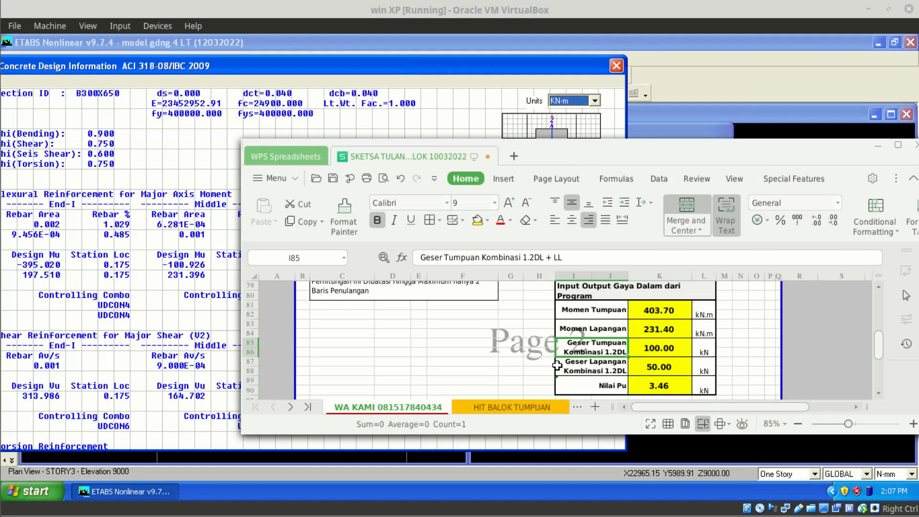
{"action": "left_click", "coordinate": [127, 259]}
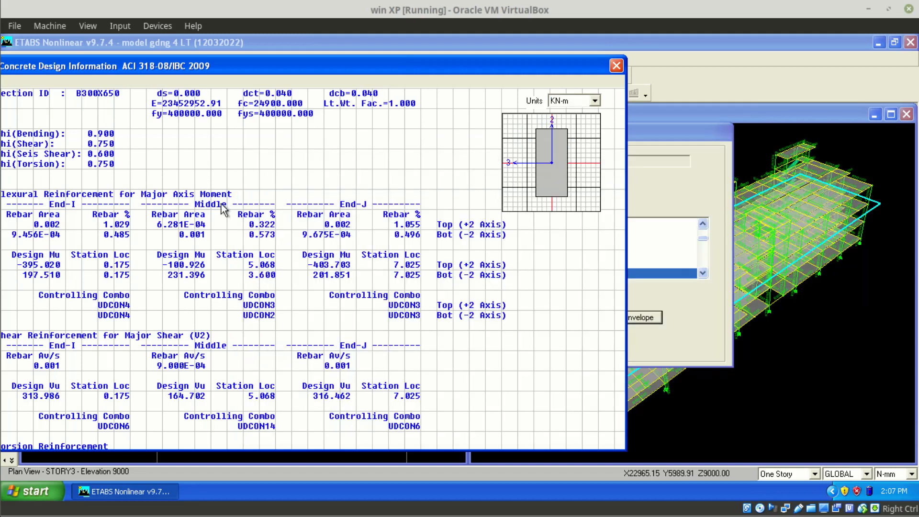
{"action": "left_click", "coordinate": [616, 66]}
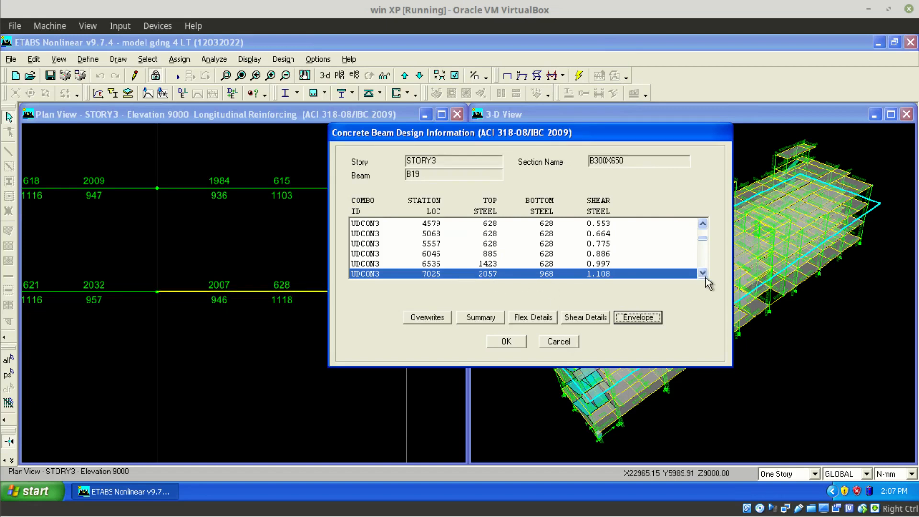
{"action": "scroll", "coordinate": [707, 282], "scroll_direction": "down", "scroll_amount": 10}
{"action": "scroll", "coordinate": [703, 268], "scroll_direction": "down", "scroll_amount": 2}
{"action": "left_click_drag", "start_coordinate": [699, 244], "coordinate": [700, 276]}
{"action": "left_click", "coordinate": [702, 224]}
{"action": "left_click", "coordinate": [702, 224]}
{"action": "left_click", "coordinate": [703, 225]}
{"action": "left_click", "coordinate": [703, 225]}
{"action": "left_click", "coordinate": [702, 225]}
{"action": "left_click", "coordinate": [702, 226]}
{"action": "left_click", "coordinate": [703, 225]}
{"action": "left_click", "coordinate": [702, 225]}
{"action": "left_click", "coordinate": [702, 226]}
{"action": "left_click", "coordinate": [702, 225]}
{"action": "left_click", "coordinate": [702, 224]}
{"action": "left_click", "coordinate": [702, 224]}
{"action": "left_click", "coordinate": [703, 225]}
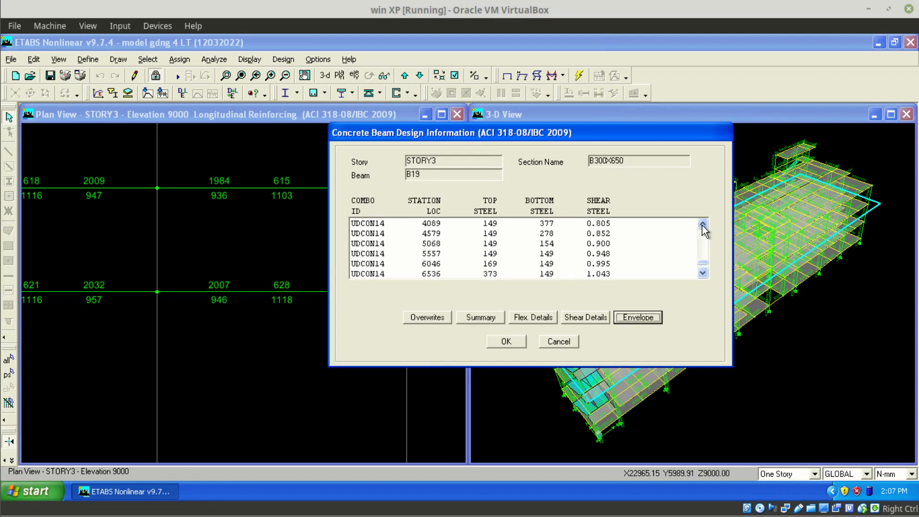
{"action": "left_click", "coordinate": [702, 273]}
{"action": "scroll", "coordinate": [706, 281], "scroll_direction": "down", "scroll_amount": 2}
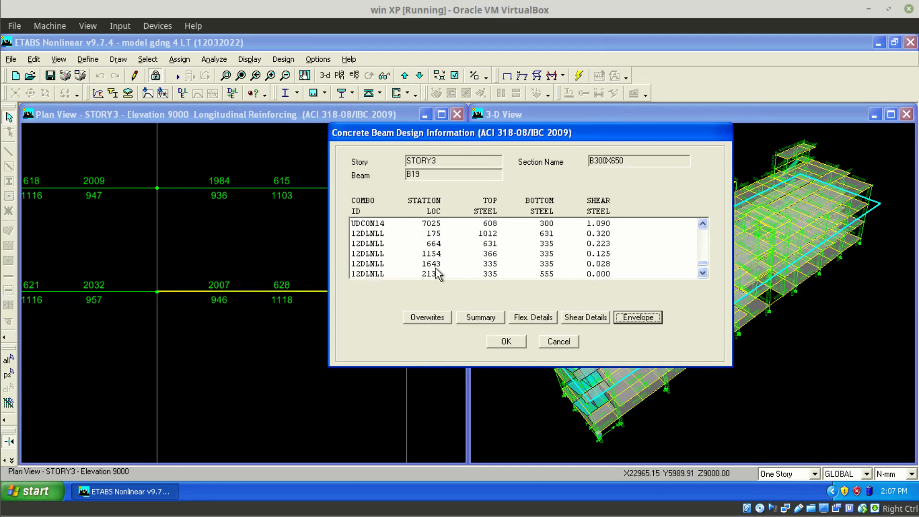
{"action": "left_click", "coordinate": [380, 234]}
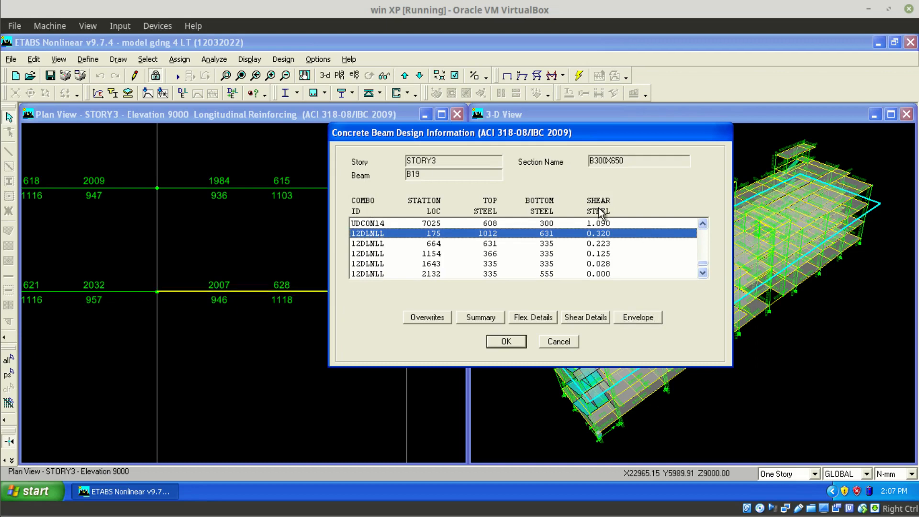
Step: Check the remaining 12DLNLL stations, then open the shear details for station 175 with units set to KN-m
{"action": "left_click", "coordinate": [703, 273]}
{"action": "left_click", "coordinate": [703, 273]}
{"action": "left_click", "coordinate": [703, 273]}
{"action": "left_click", "coordinate": [703, 273]}
{"action": "left_click", "coordinate": [703, 273]}
{"action": "left_click", "coordinate": [702, 273]}
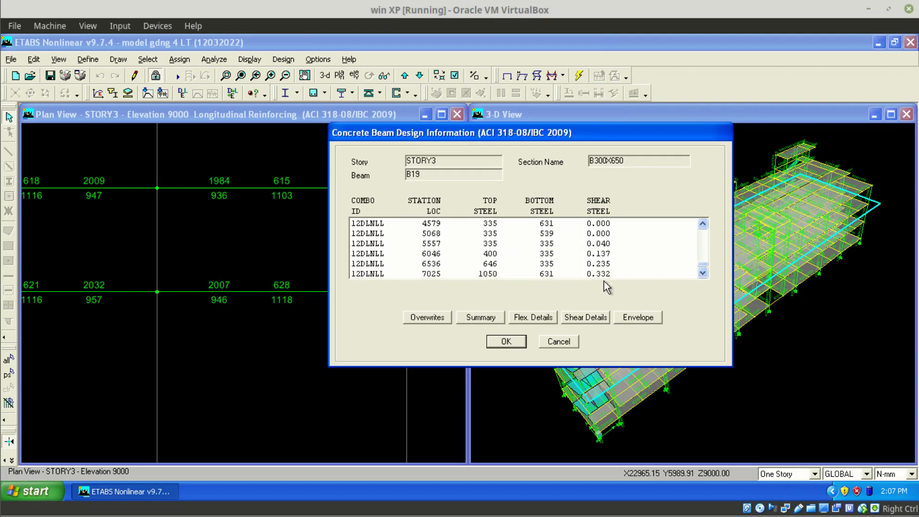
{"action": "left_click", "coordinate": [590, 318]}
{"action": "left_click_drag", "start_coordinate": [556, 83], "coordinate": [445, 36]}
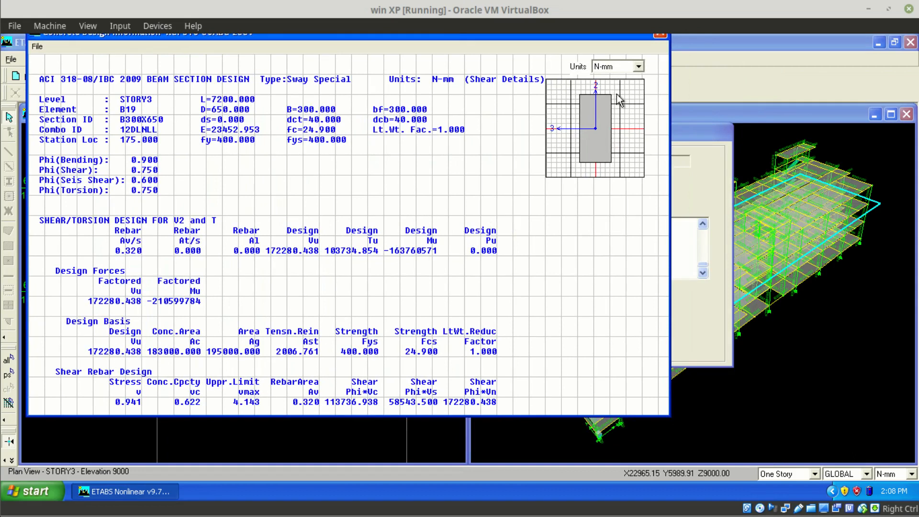
{"action": "left_click", "coordinate": [638, 67]}
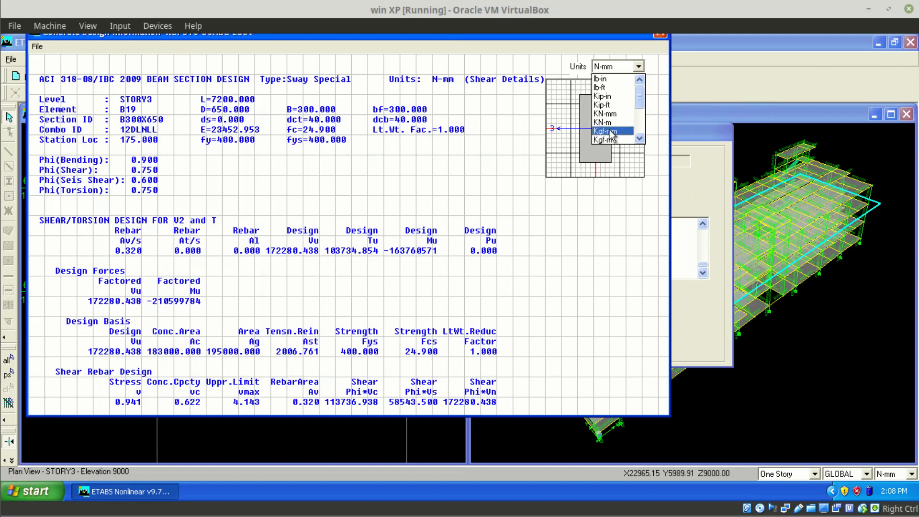
{"action": "left_click", "coordinate": [612, 123]}
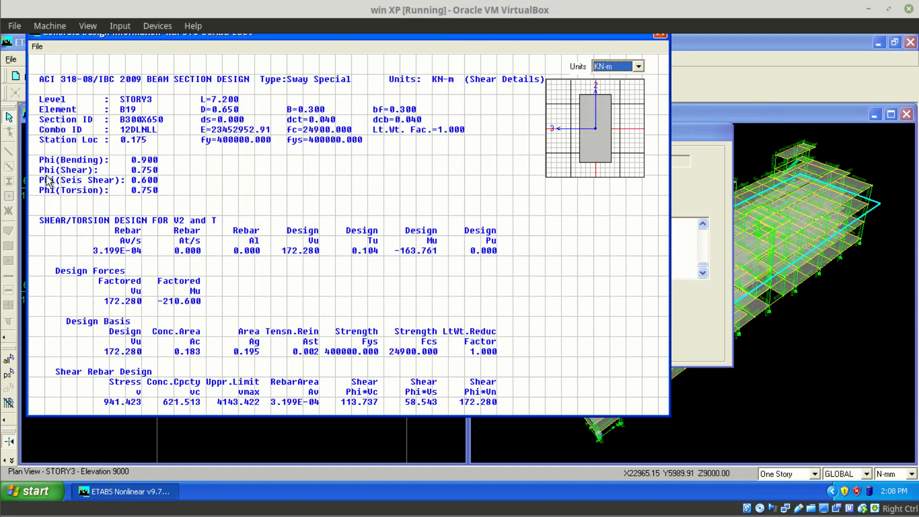
Step: Switch to the WPS spreadsheet and set Geser Tumpuan Kombinasi 1.2DL + LL to 172.28 kN
{"action": "left_click", "coordinate": [12, 168]}
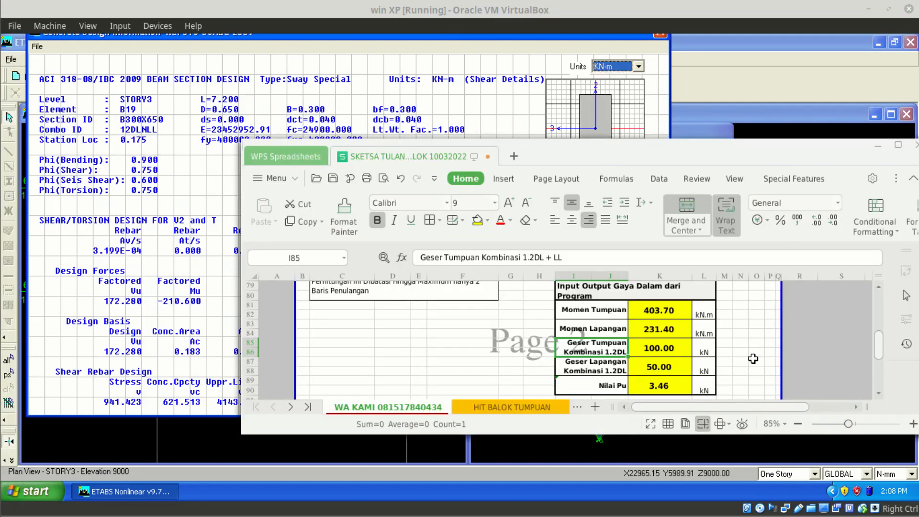
{"action": "left_click", "coordinate": [655, 349]}
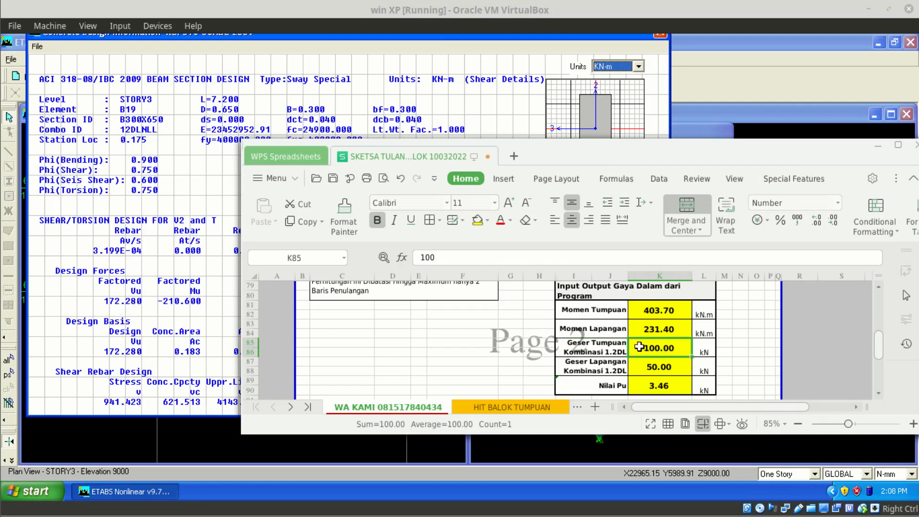
{"action": "type", "text": "172.28"}
{"action": "key", "text": "Return"}
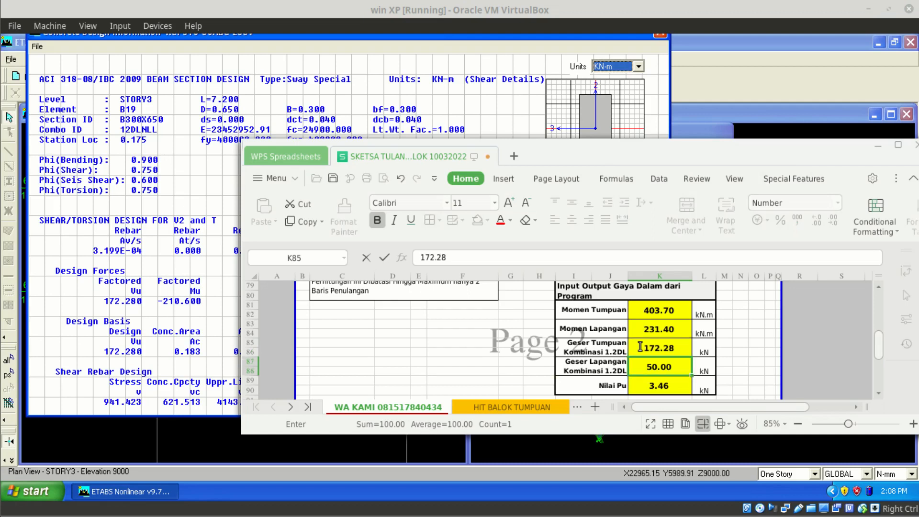
Step: Return to ETABS, close the shear details and select the first 12DLNLL row at station 3600
{"action": "left_click", "coordinate": [221, 299]}
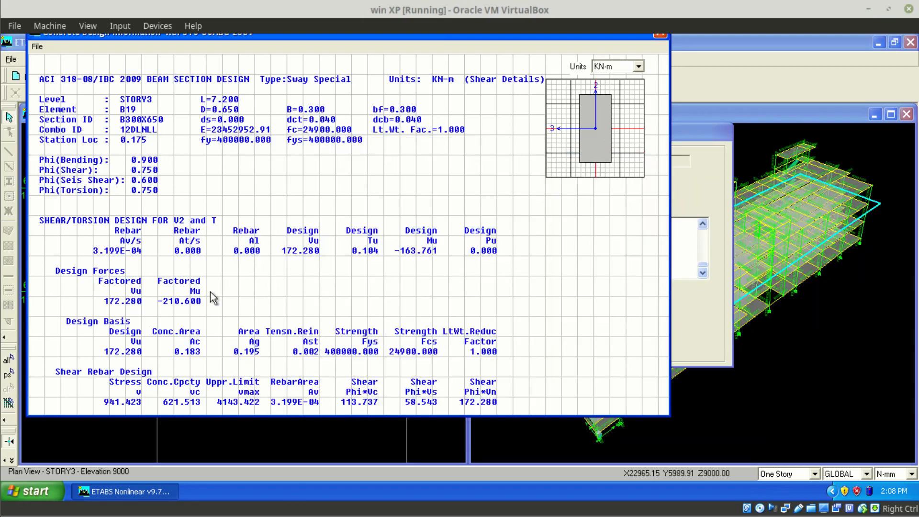
{"action": "left_click", "coordinate": [660, 35]}
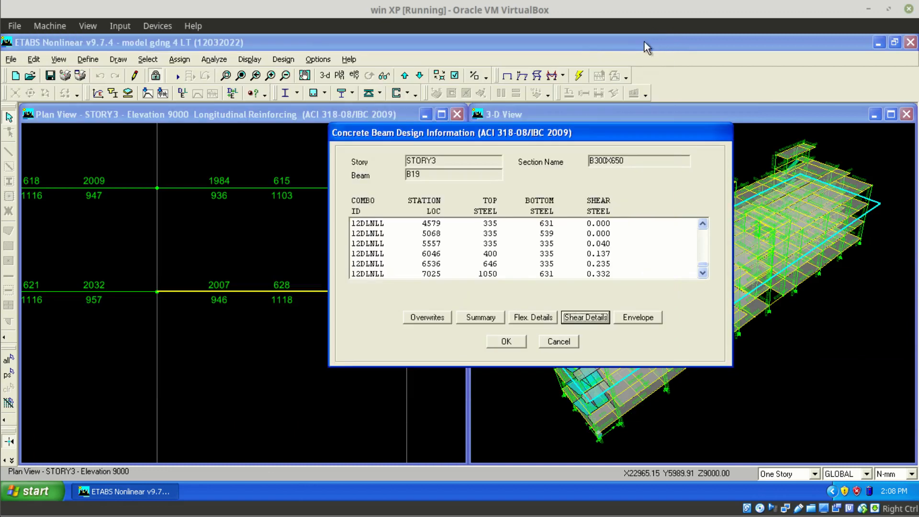
{"action": "left_click", "coordinate": [703, 223]}
{"action": "left_click", "coordinate": [703, 224]}
{"action": "left_click", "coordinate": [702, 224]}
{"action": "left_click", "coordinate": [703, 224]}
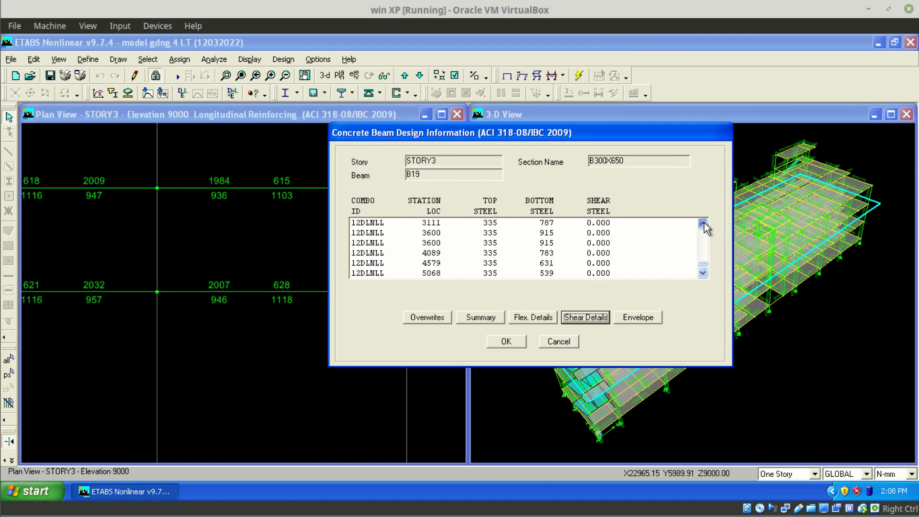
{"action": "left_click", "coordinate": [438, 242]}
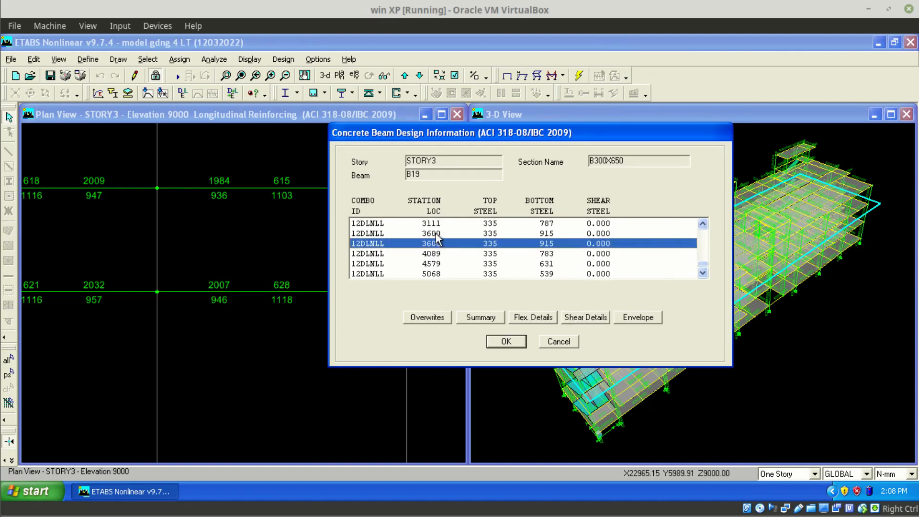
{"action": "left_click", "coordinate": [437, 234]}
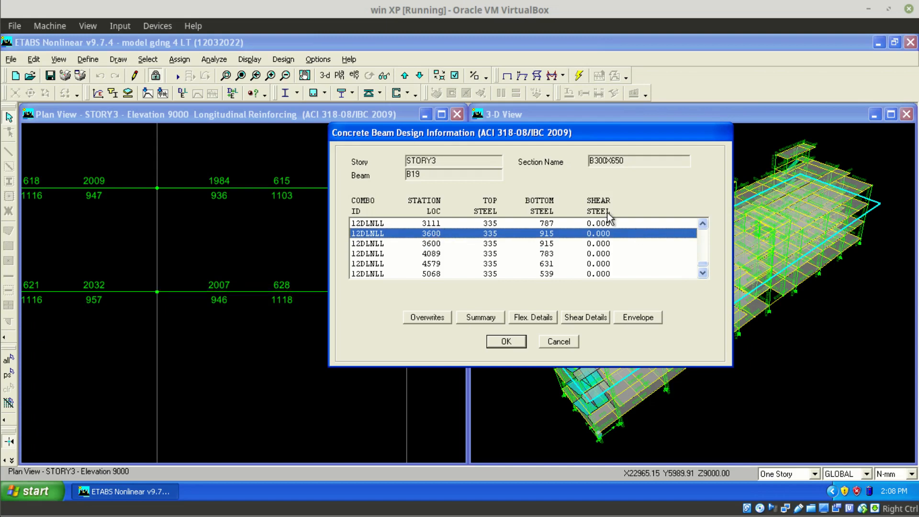
Step: Open the shear details for the 12DLNLL combination at station 3600 and set their units to KN-m
{"action": "left_click", "coordinate": [579, 317]}
{"action": "left_click_drag", "start_coordinate": [511, 85], "coordinate": [397, 68]}
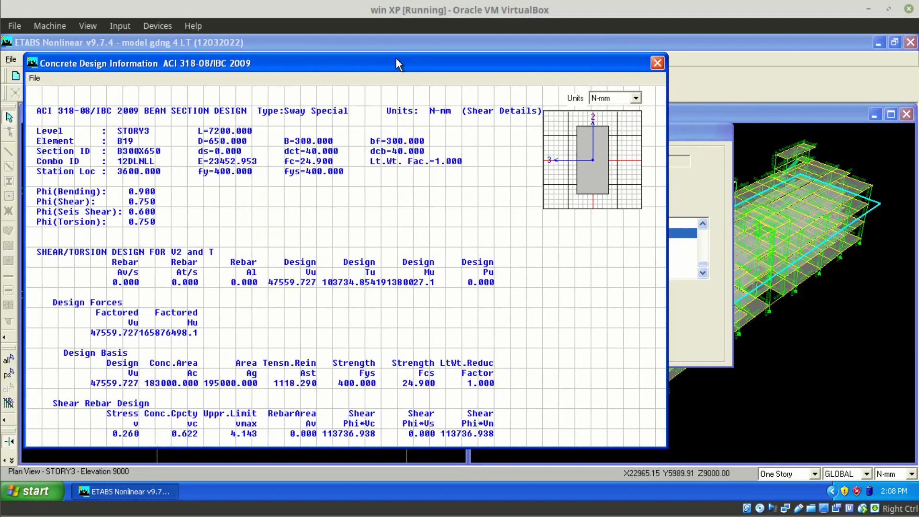
{"action": "left_click", "coordinate": [603, 100]}
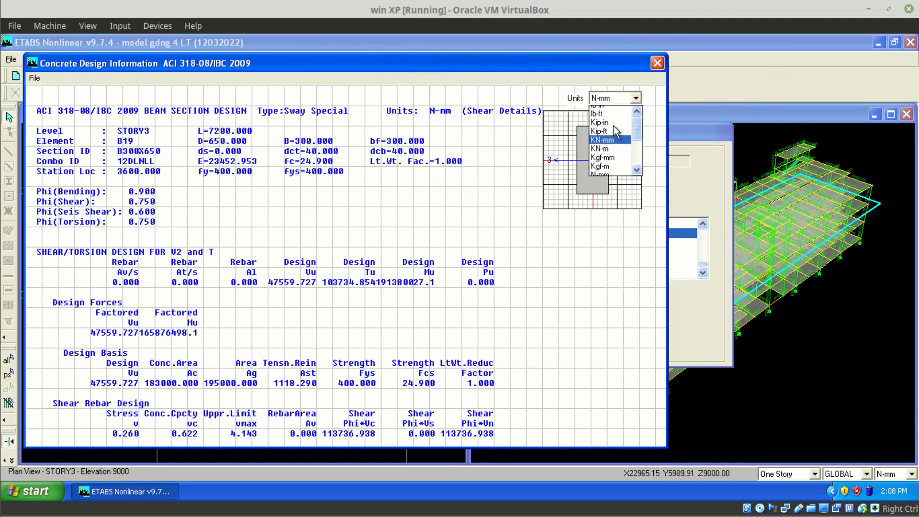
{"action": "left_click", "coordinate": [609, 154]}
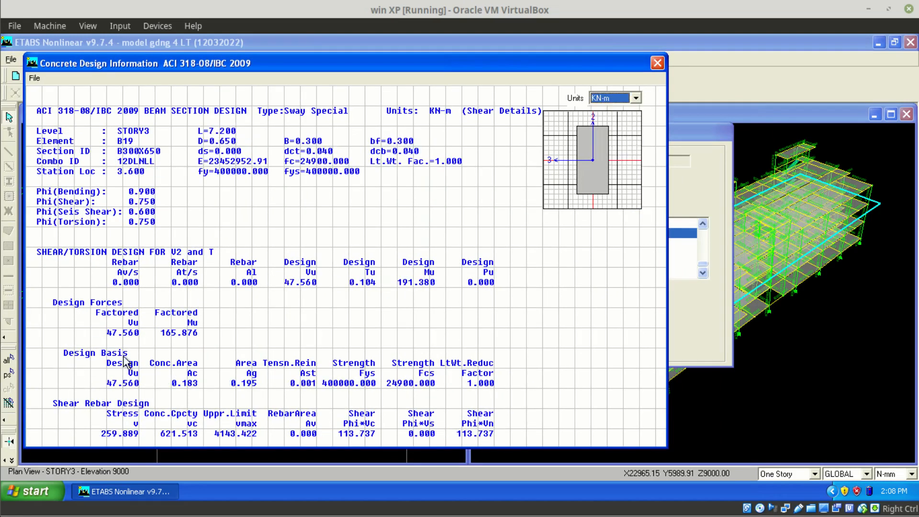
Step: Switch to the WPS spreadsheet and set Geser Lapangan Kombinasi 1.2DL to 47.56 kN
{"action": "mouse_move", "coordinate": [7, 233]}
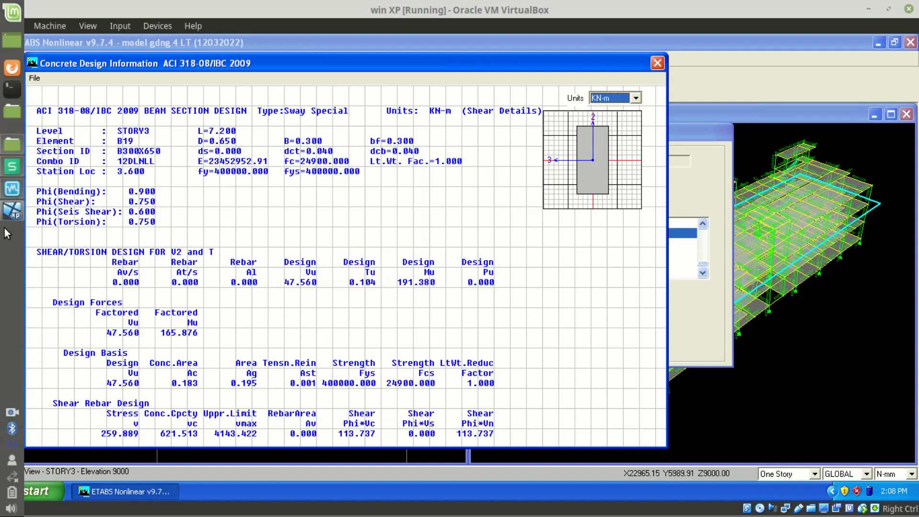
{"action": "left_click", "coordinate": [12, 166]}
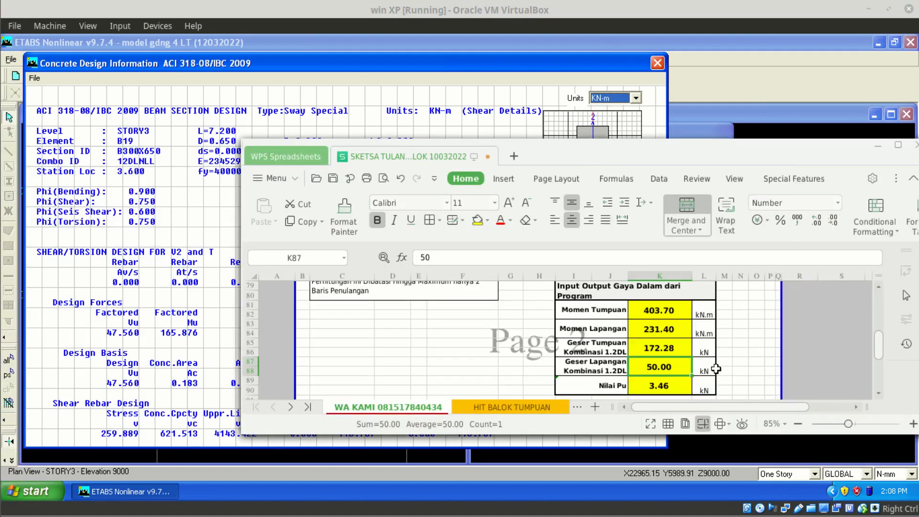
{"action": "type", "text": "47.56"}
{"action": "key", "text": "Return"}
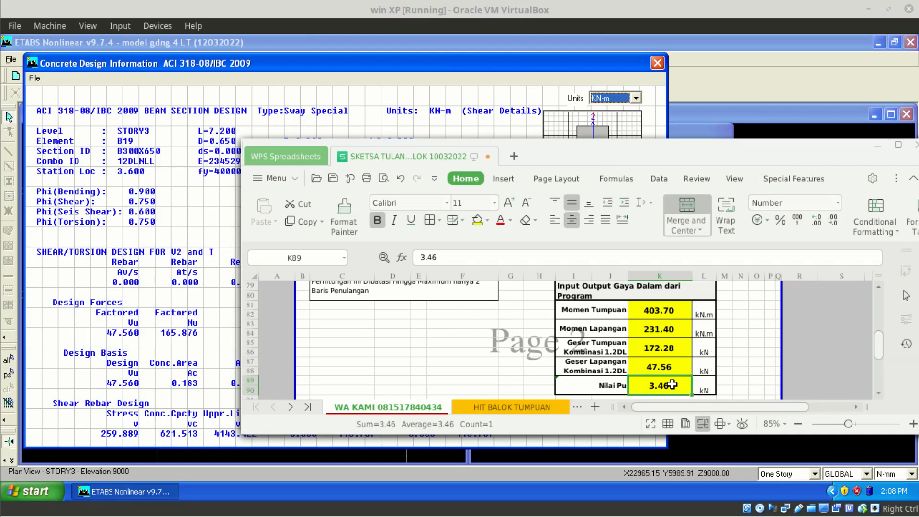
Step: Back in ETABS, close the shear details, examine the beam's envelope report and its controlling combinations, and close it
{"action": "left_click", "coordinate": [175, 225]}
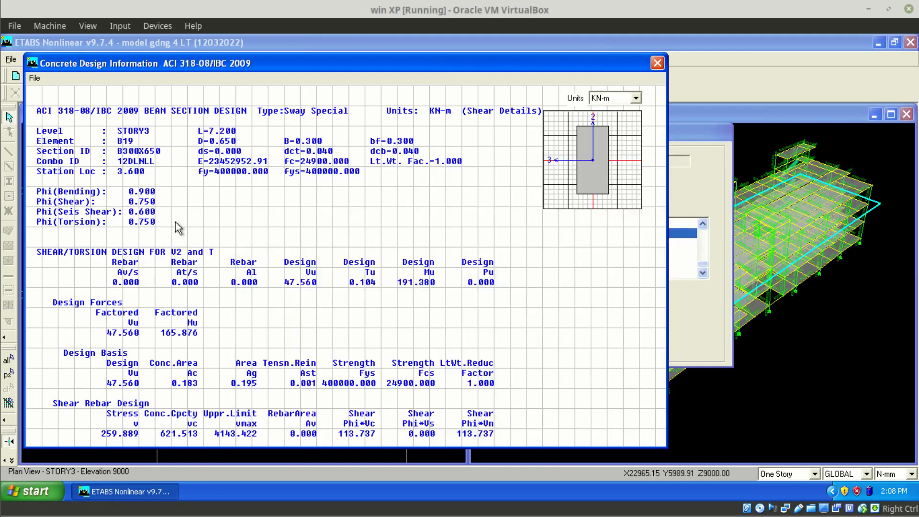
{"action": "left_click", "coordinate": [657, 64]}
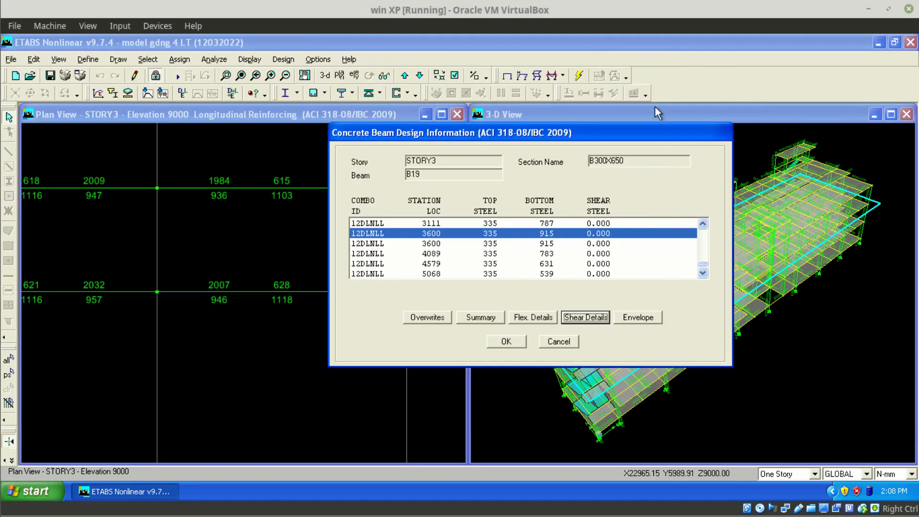
{"action": "left_click", "coordinate": [633, 316]}
{"action": "left_click_drag", "start_coordinate": [298, 330], "coordinate": [378, 337]}
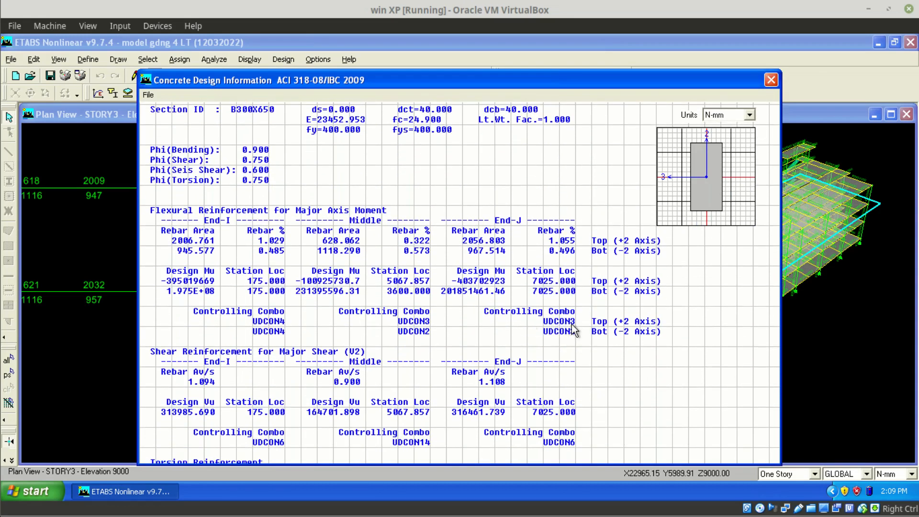
{"action": "left_click", "coordinate": [771, 80]}
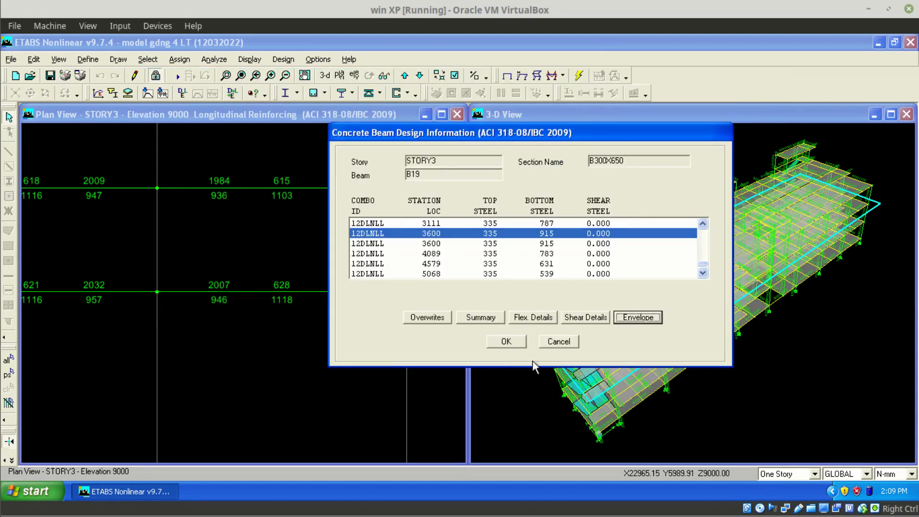
Step: Close the beam design information and display the frames' axial force diagram for UDCON3 Combo in the plan view
{"action": "left_click", "coordinate": [550, 341]}
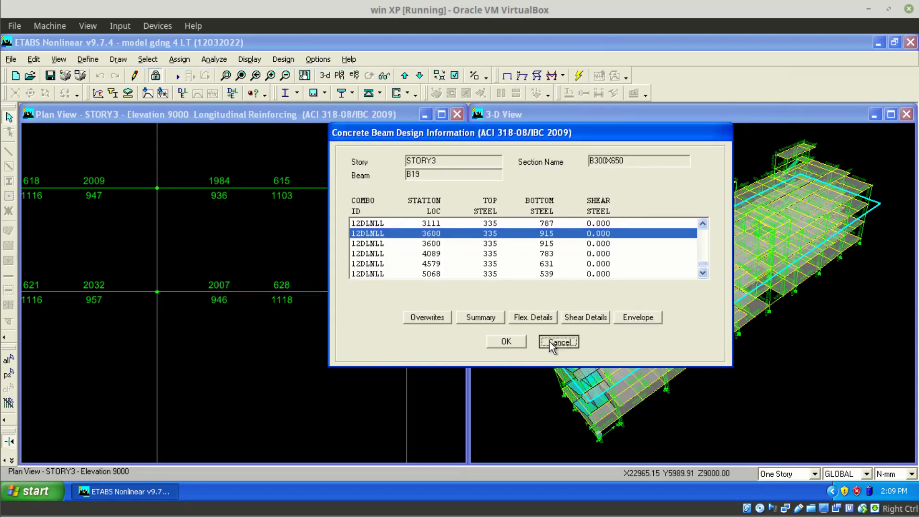
{"action": "left_click", "coordinate": [250, 60]}
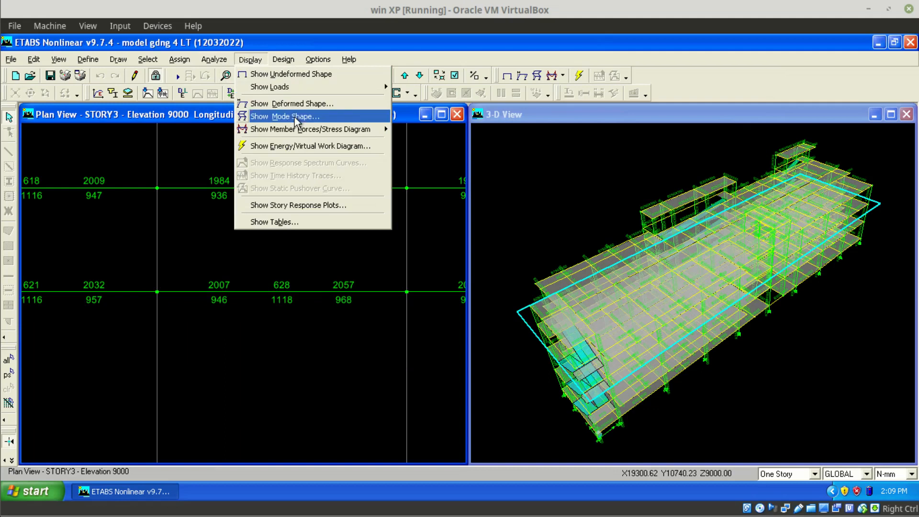
{"action": "mouse_move", "coordinate": [367, 132]}
{"action": "left_click", "coordinate": [422, 137]}
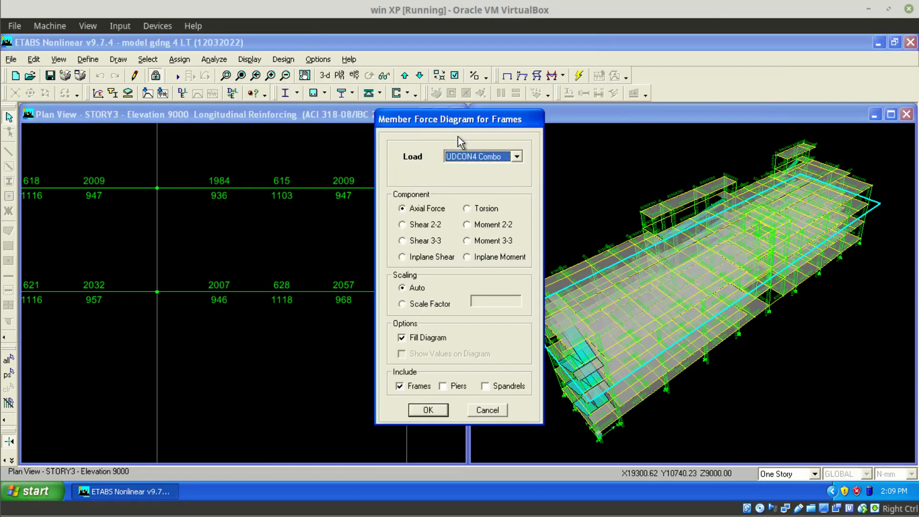
{"action": "left_click", "coordinate": [472, 157]}
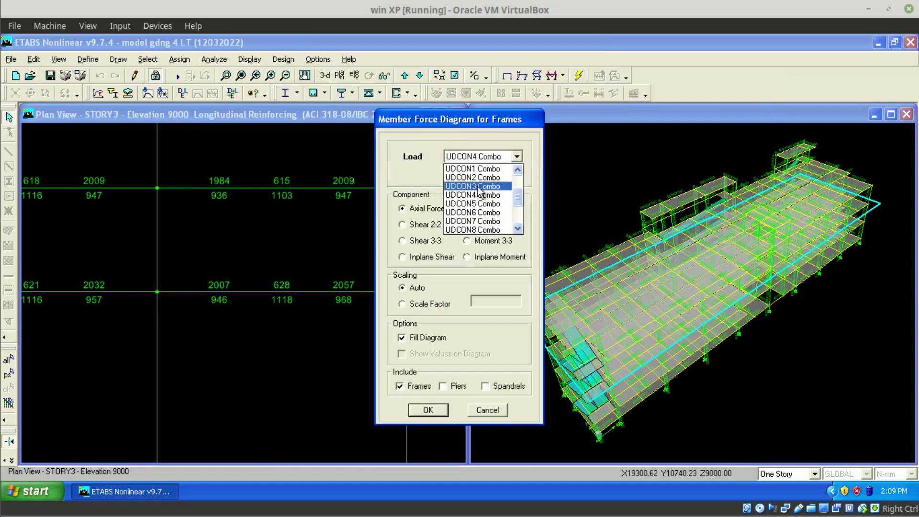
{"action": "left_click", "coordinate": [481, 186]}
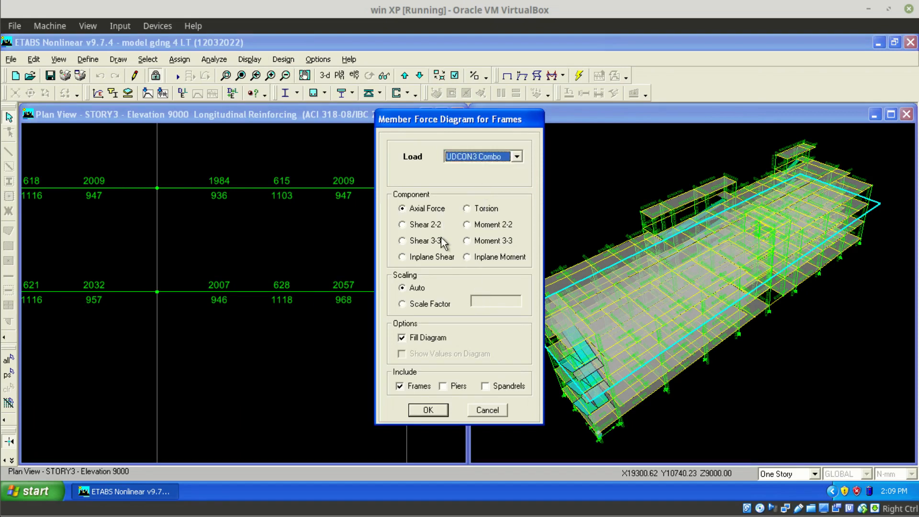
{"action": "left_click", "coordinate": [428, 411]}
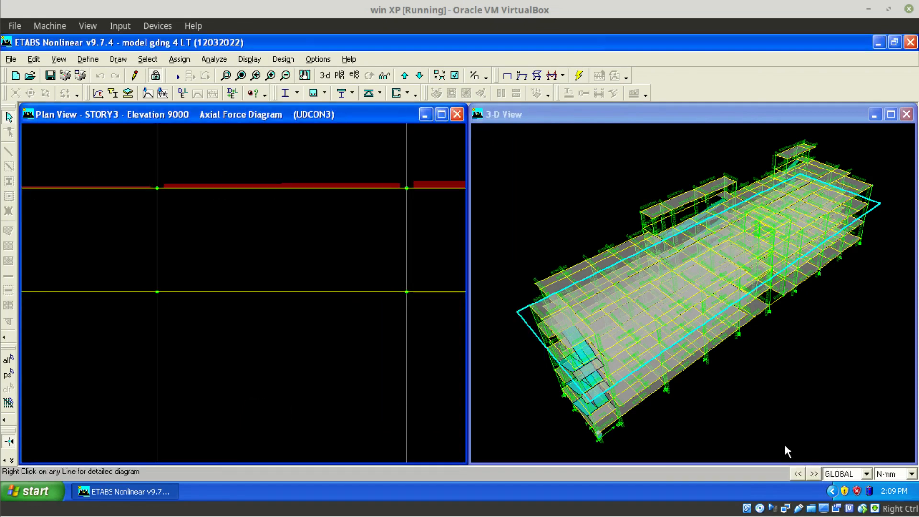
Step: Set the model units to KN-m and open the detailed axial force diagram of beam B19 on STORY3
{"action": "left_click", "coordinate": [898, 474]}
{"action": "scroll", "coordinate": [891, 405], "scroll_direction": "up", "scroll_amount": 1}
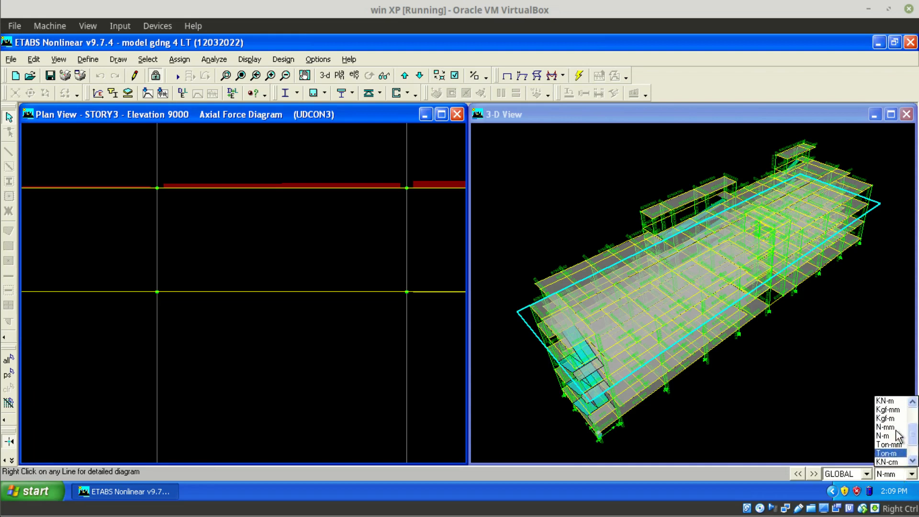
{"action": "left_click", "coordinate": [888, 401]}
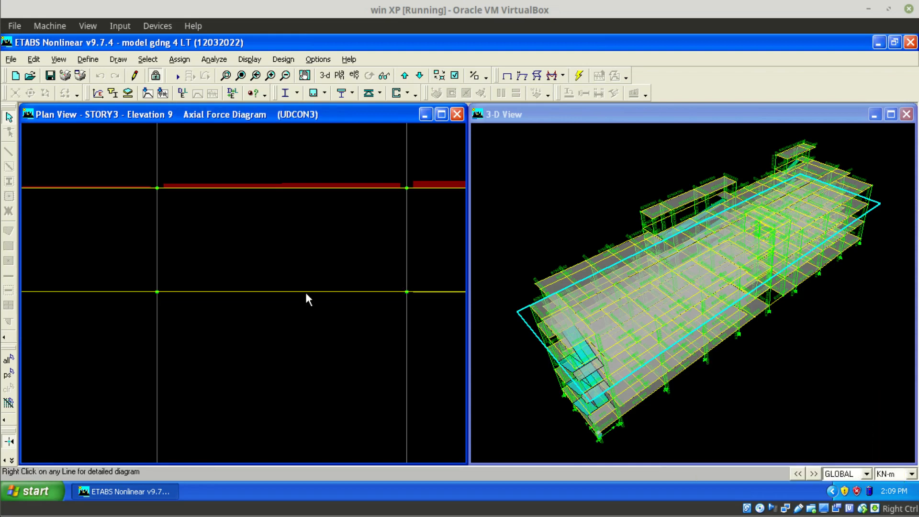
{"action": "right_click", "coordinate": [306, 292]}
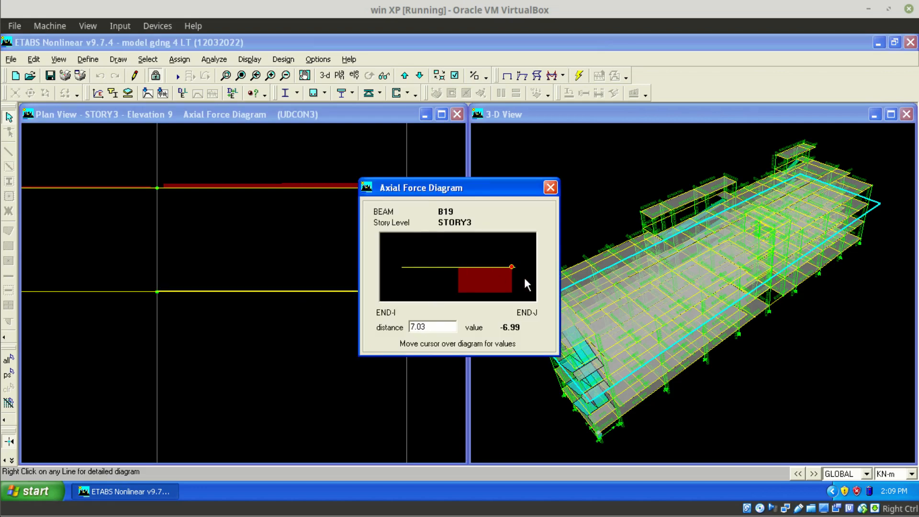
Step: Switch to the WPS spreadsheet, set Nilai Pu to 6.99 kN and maximize the spreadsheet window
{"action": "left_click", "coordinate": [16, 172]}
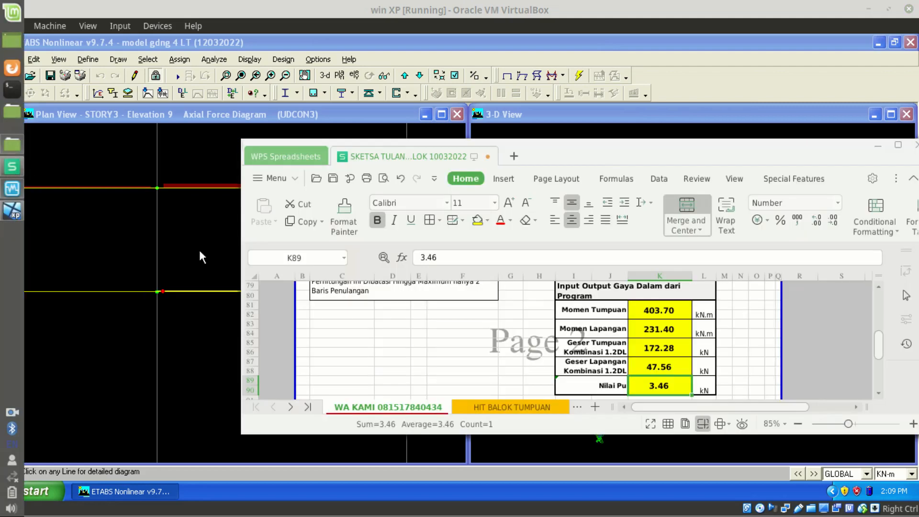
{"action": "type", "text": "6.99"}
{"action": "key", "text": "Return"}
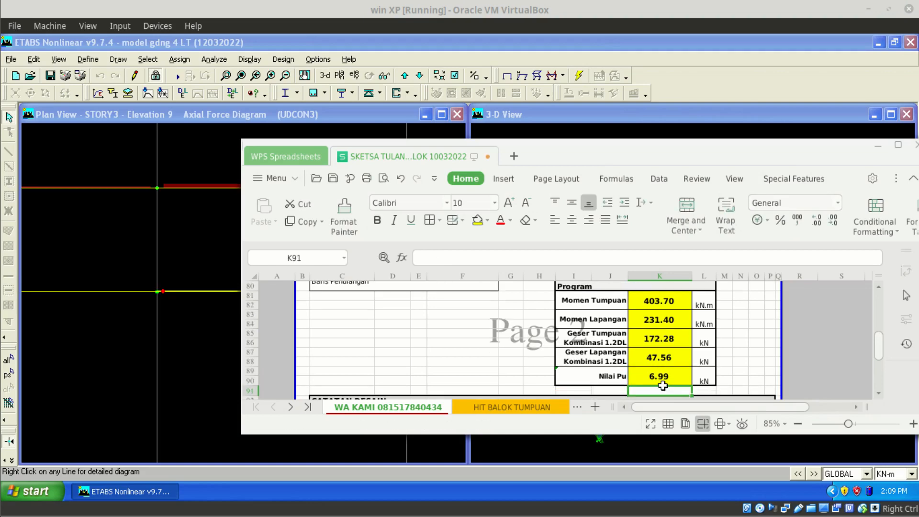
{"action": "double_click", "coordinate": [792, 150]}
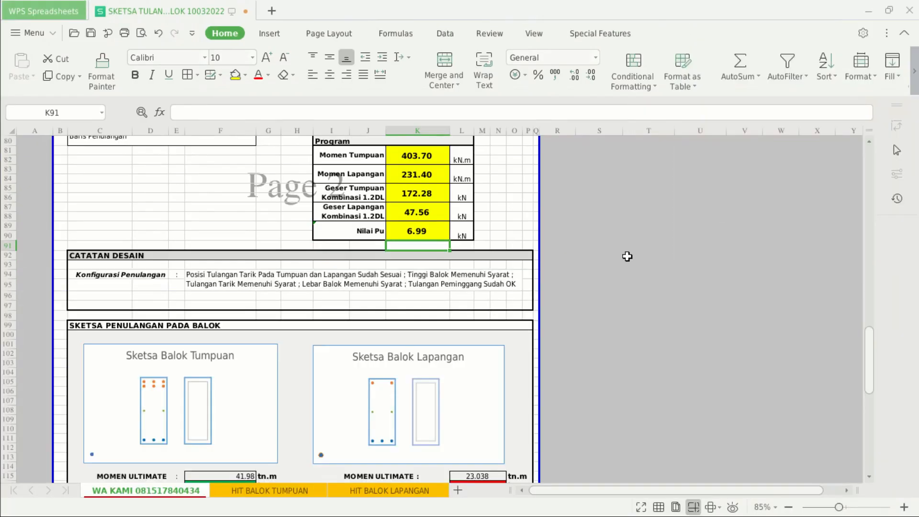
{"action": "left_click", "coordinate": [627, 256]}
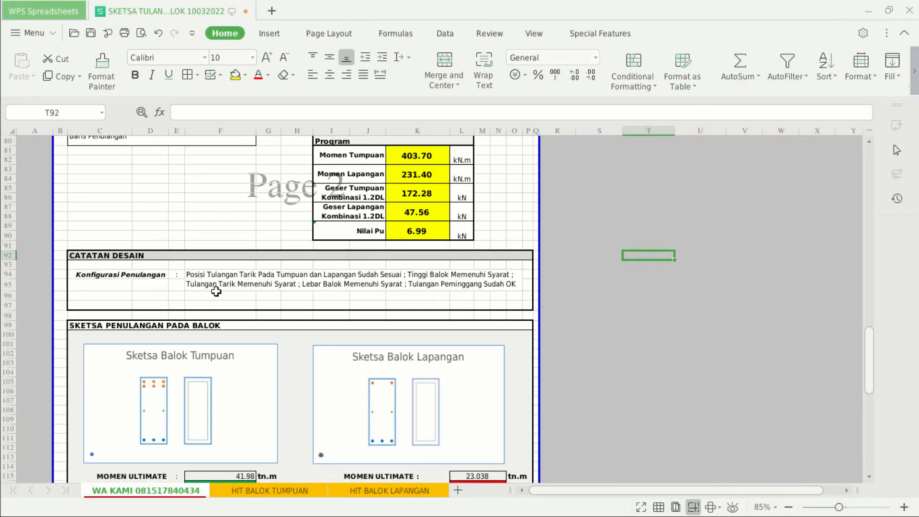
Step: Review the Konfigurasi Penulangan design notes against the beam dimensions, material data and planned reinforcement
{"action": "left_click", "coordinate": [216, 285]}
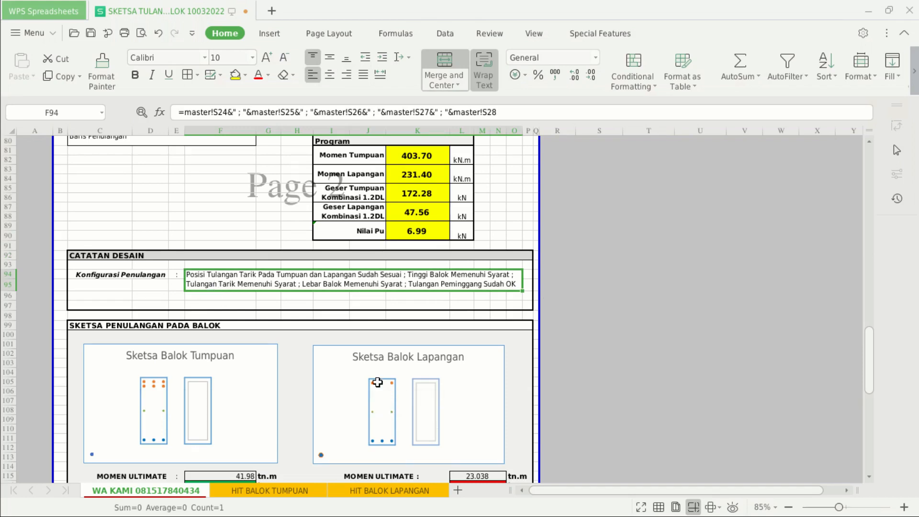
{"action": "scroll", "coordinate": [377, 382], "scroll_direction": "up", "scroll_amount": 7}
{"action": "scroll", "coordinate": [383, 386], "scroll_direction": "down", "scroll_amount": 3}
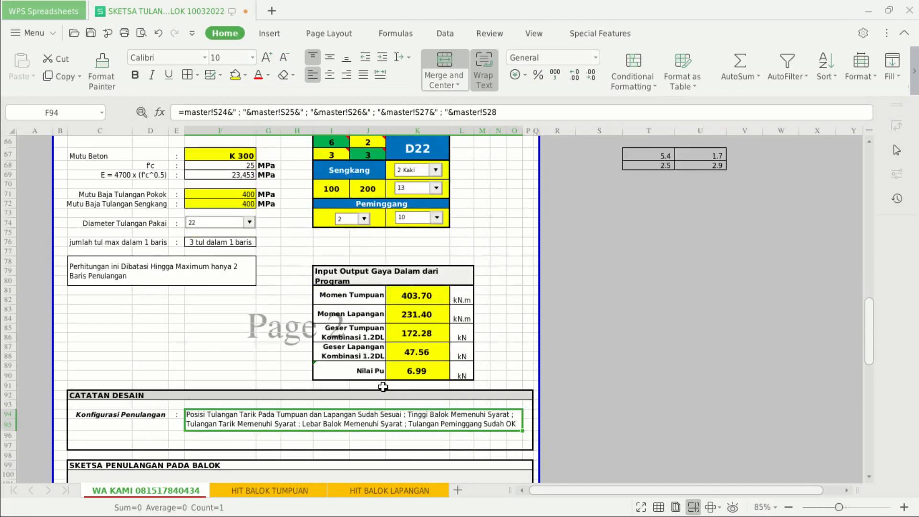
{"action": "scroll", "coordinate": [383, 386], "scroll_direction": "down", "scroll_amount": 2}
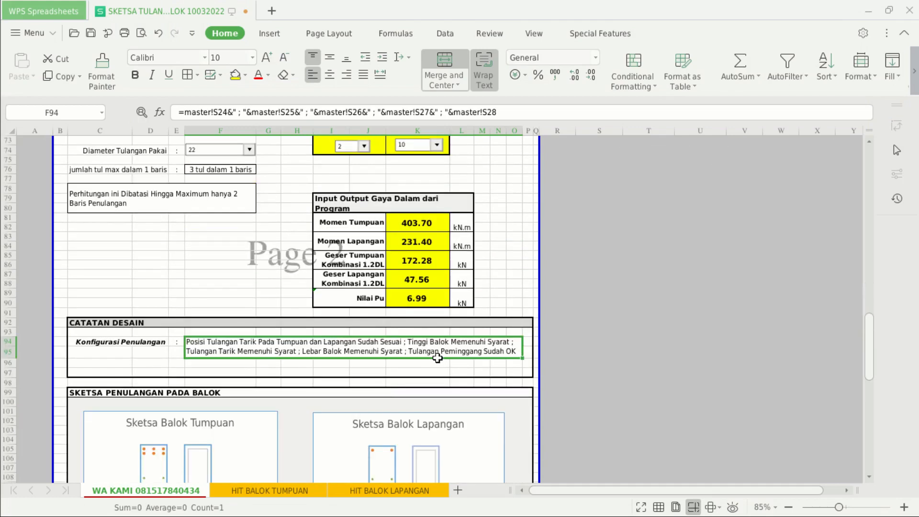
{"action": "scroll", "coordinate": [305, 367], "scroll_direction": "up", "scroll_amount": 5}
{"action": "scroll", "coordinate": [342, 207], "scroll_direction": "up", "scroll_amount": 2}
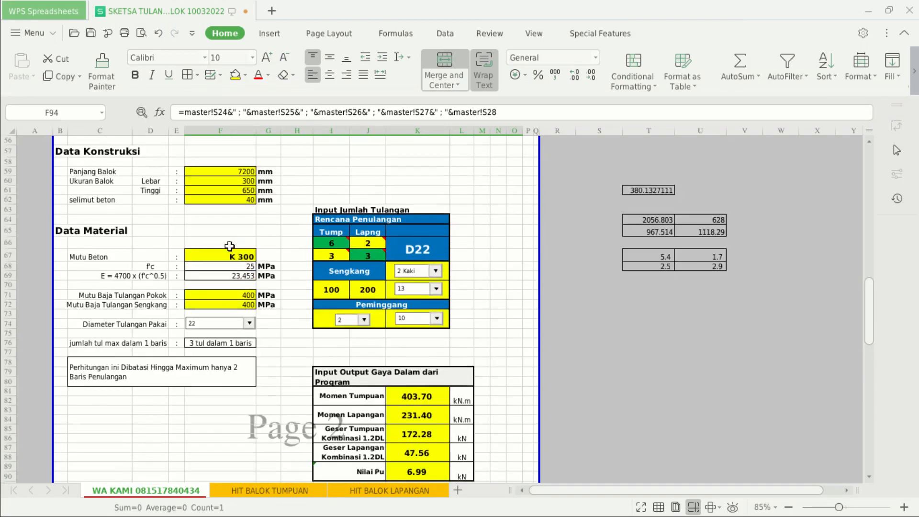
{"action": "left_click", "coordinate": [243, 227]}
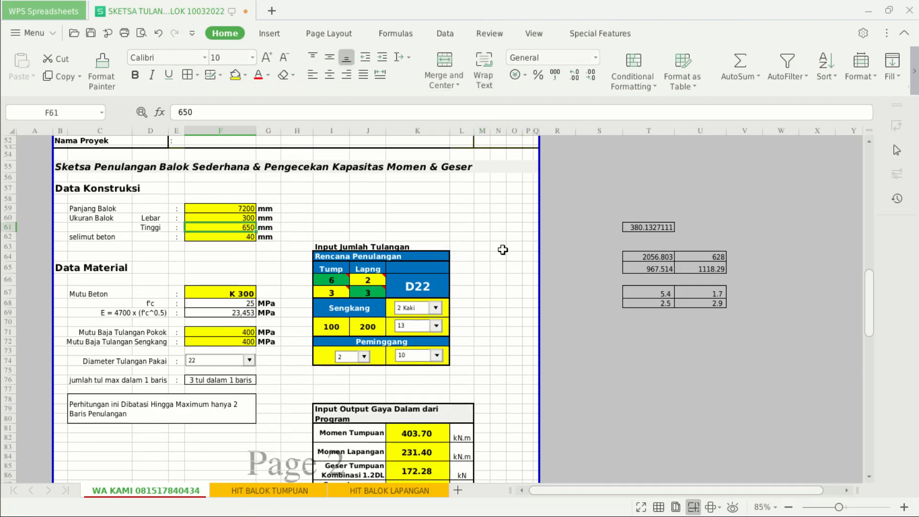
{"action": "scroll", "coordinate": [568, 343], "scroll_direction": "down", "scroll_amount": 5}
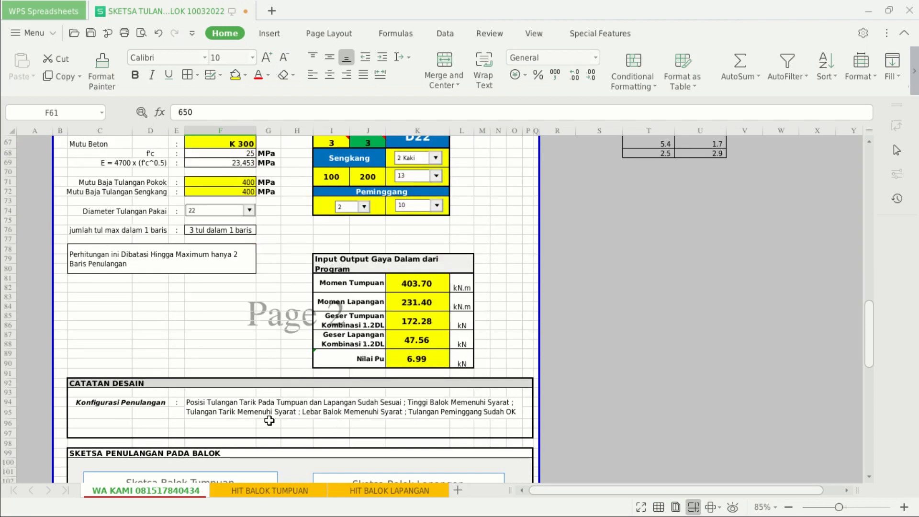
{"action": "left_click", "coordinate": [254, 413]}
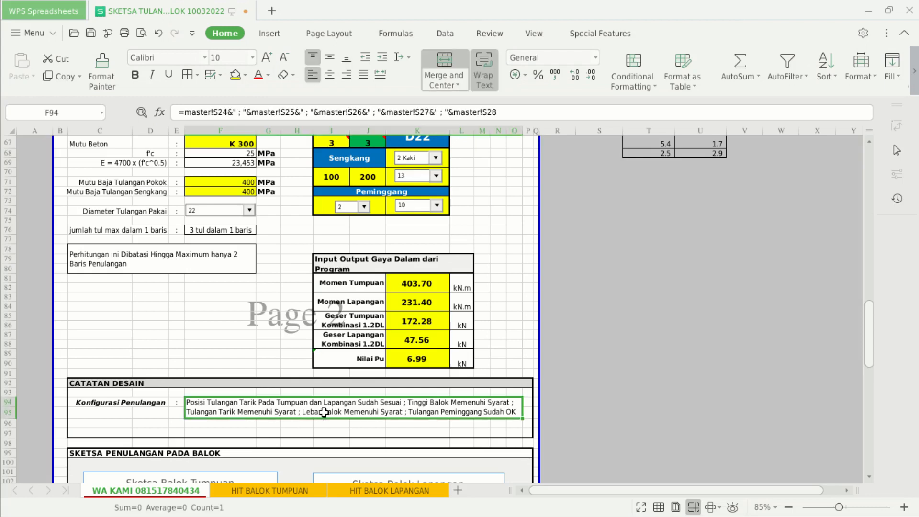
{"action": "scroll", "coordinate": [324, 413], "scroll_direction": "up", "scroll_amount": 1}
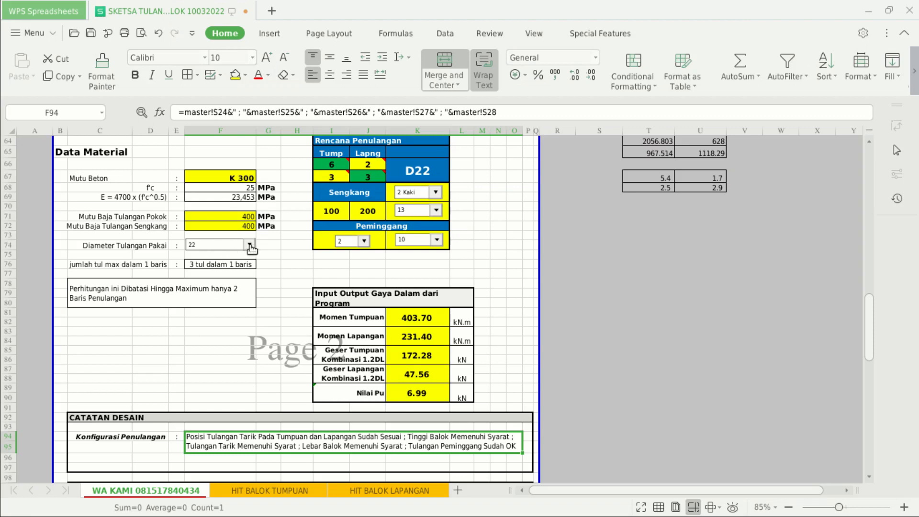
{"action": "scroll", "coordinate": [220, 347], "scroll_direction": "down", "scroll_amount": 1}
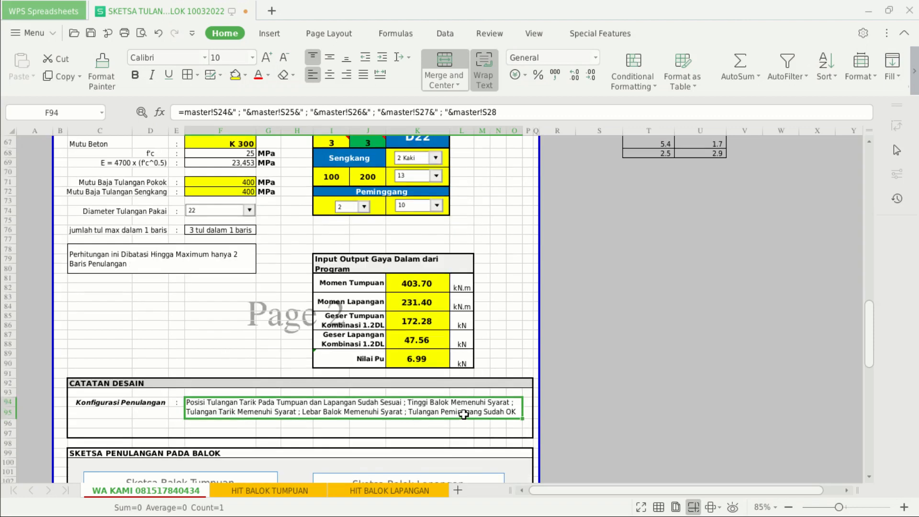
Step: Compare the ultimate moment capacity under Sketsa Balok Tumpuan with the Momen Tumpuan input
{"action": "scroll", "coordinate": [519, 330], "scroll_direction": "down", "scroll_amount": 5}
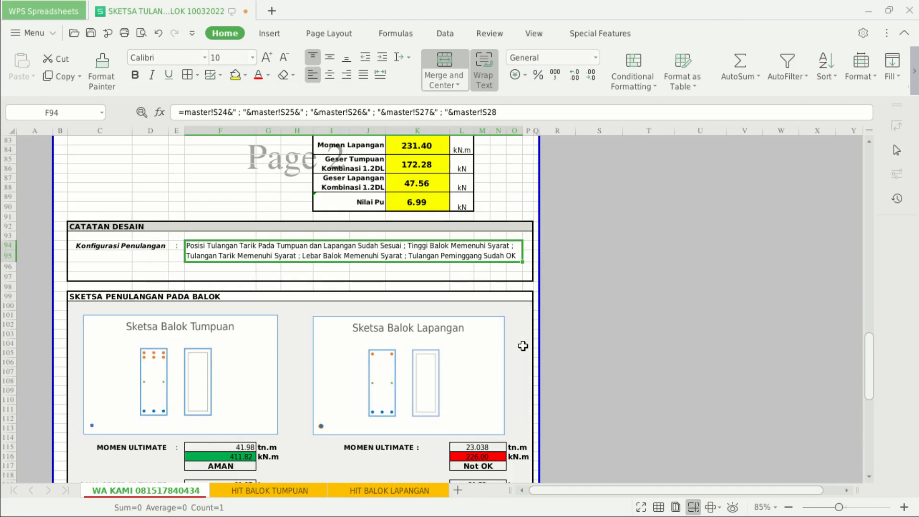
{"action": "scroll", "coordinate": [523, 346], "scroll_direction": "down", "scroll_amount": 4}
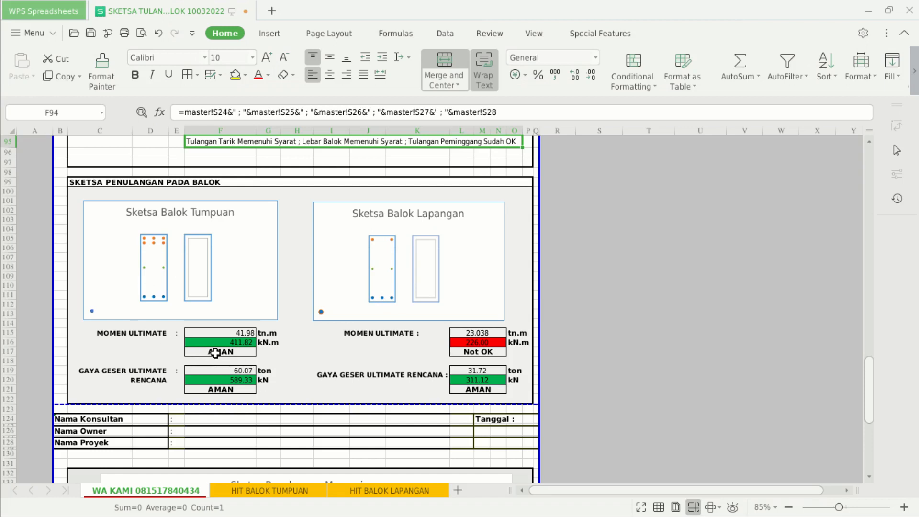
{"action": "left_click", "coordinate": [215, 353]}
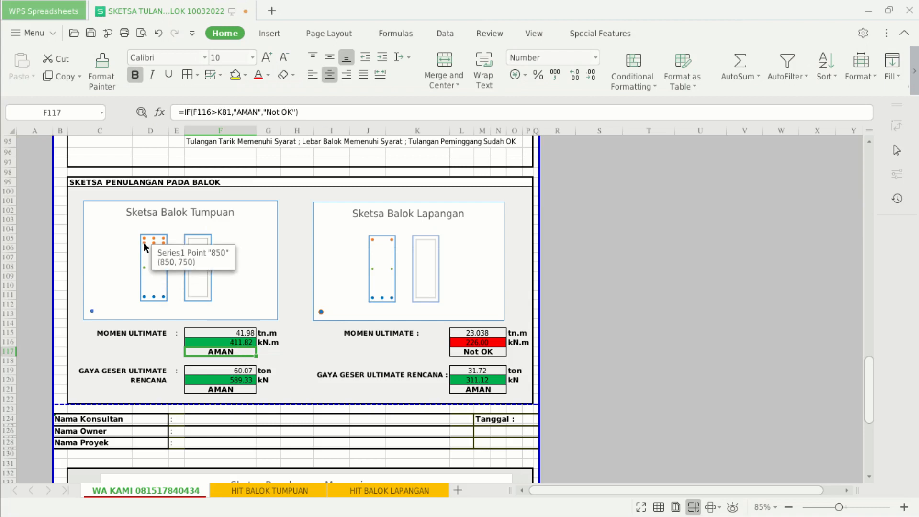
{"action": "left_click", "coordinate": [231, 343]}
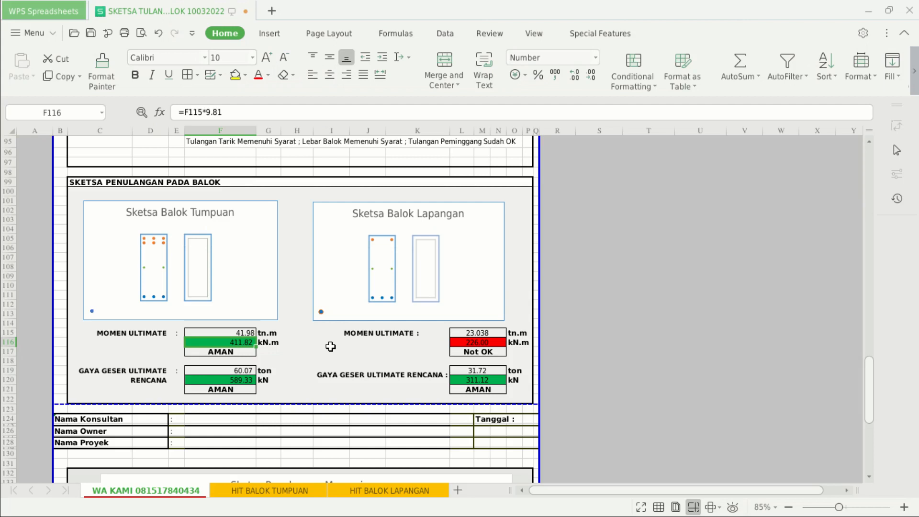
{"action": "scroll", "coordinate": [243, 352], "scroll_direction": "up", "scroll_amount": 5}
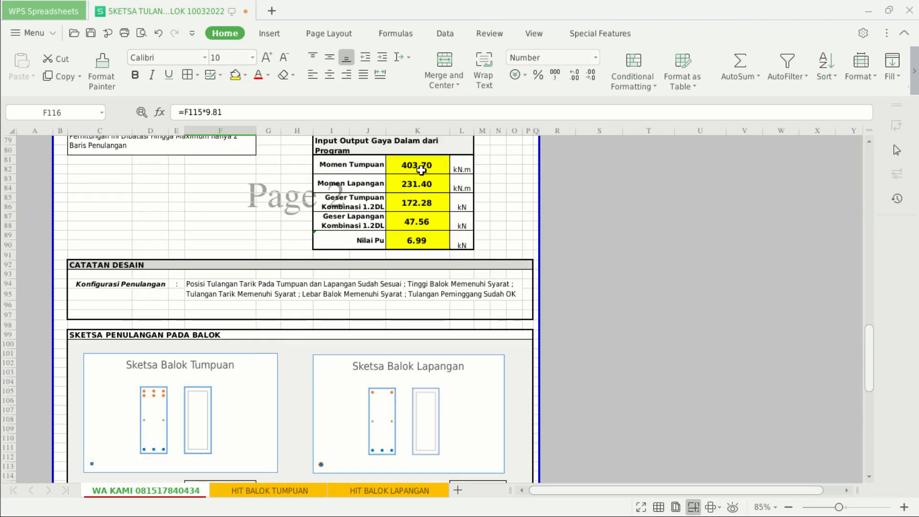
{"action": "left_click", "coordinate": [421, 170]}
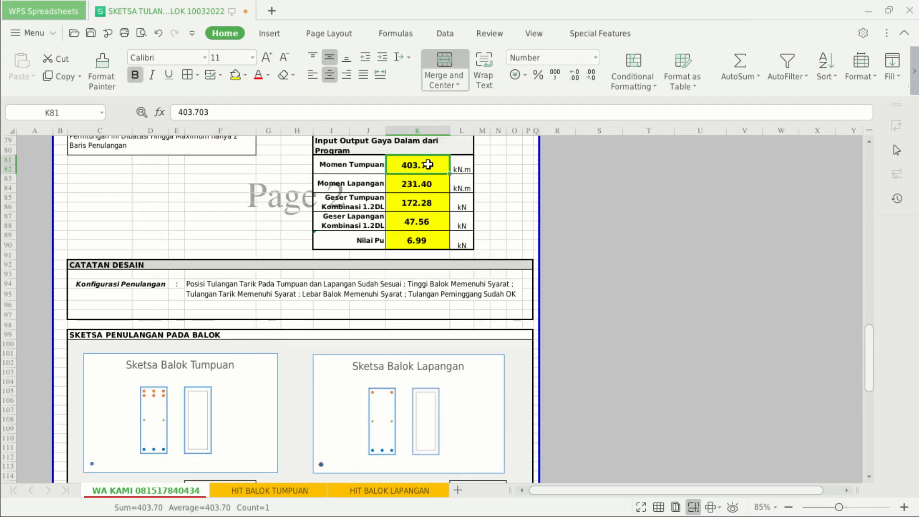
{"action": "scroll", "coordinate": [407, 251], "scroll_direction": "down", "scroll_amount": 5}
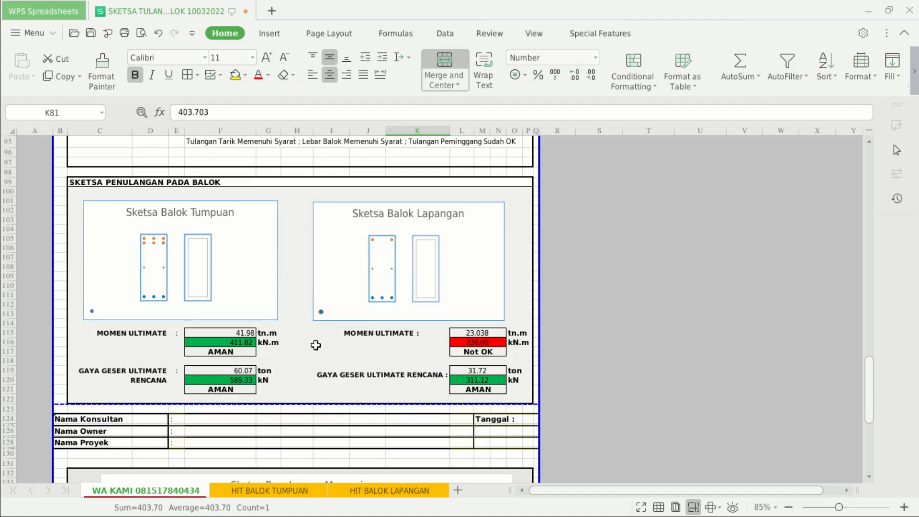
Step: Compare the ultimate moment capacity under Sketsa Balok Lapangan with the Momen Lapangan input
{"action": "left_click", "coordinate": [481, 343]}
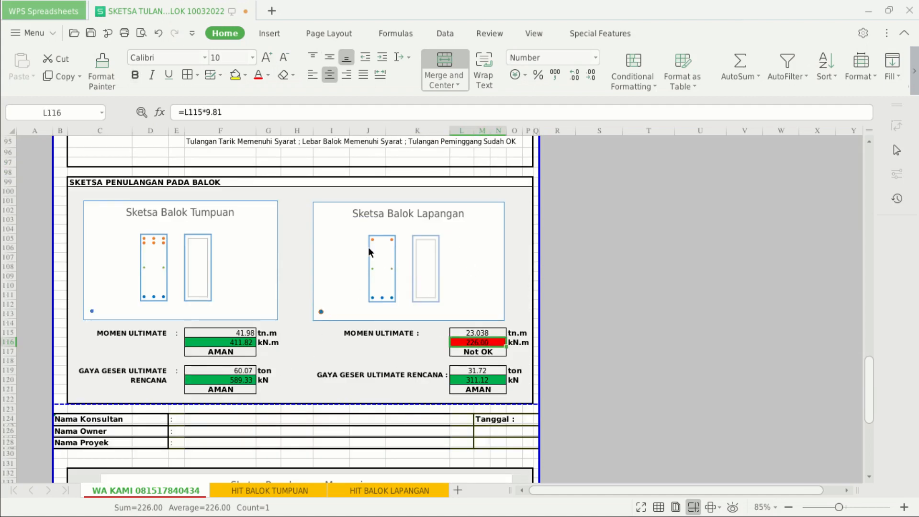
{"action": "scroll", "coordinate": [488, 362], "scroll_direction": "up", "scroll_amount": 5}
{"action": "scroll", "coordinate": [489, 361], "scroll_direction": "up", "scroll_amount": 1}
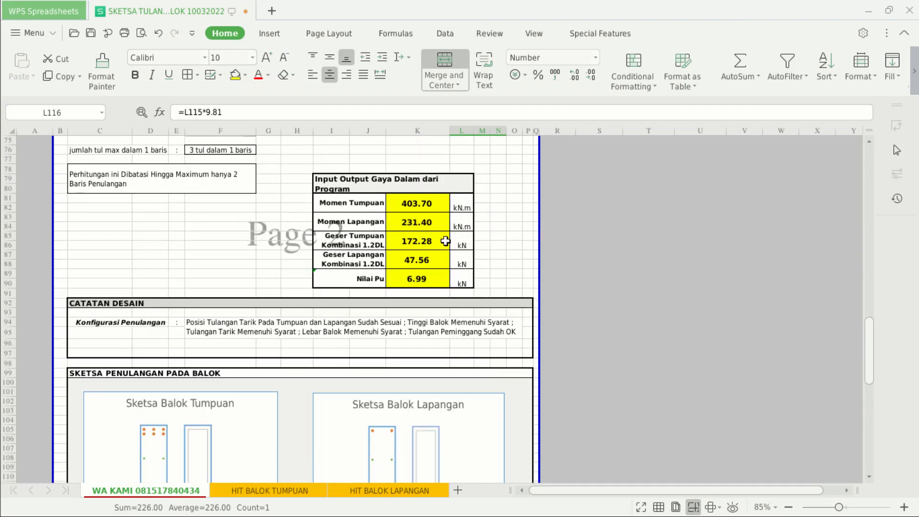
{"action": "left_click", "coordinate": [421, 228]}
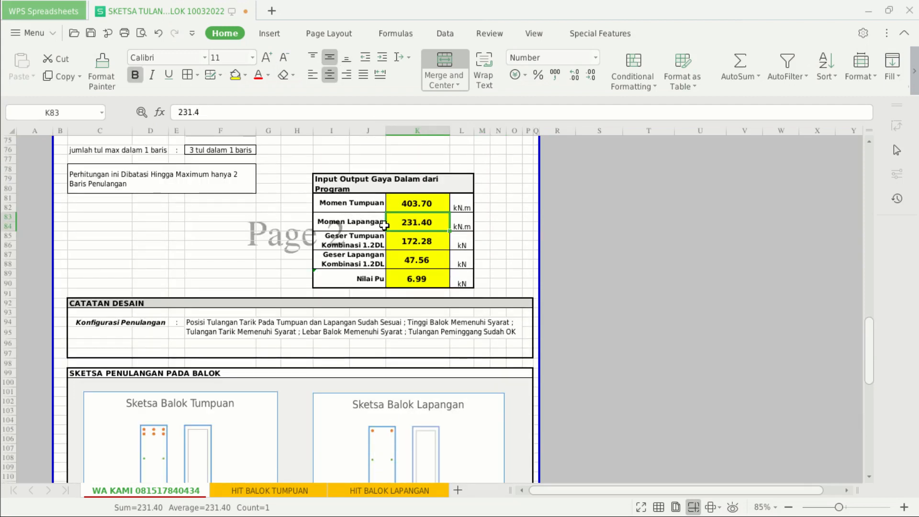
{"action": "scroll", "coordinate": [447, 325], "scroll_direction": "down", "scroll_amount": 6}
{"action": "left_click", "coordinate": [479, 343]}
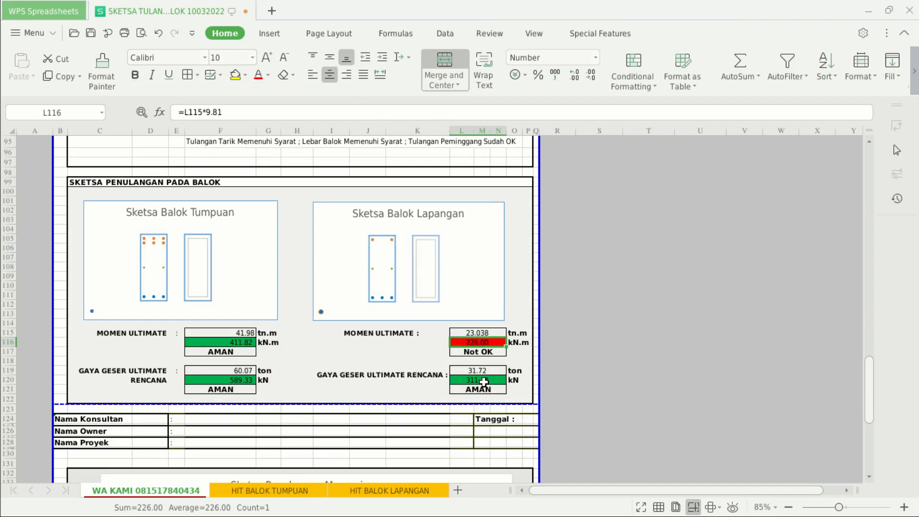
Step: Set the lower Lapangan bar count in Rencana Penulangan to 4 and check the moment capacity verdict under Sketsa Balok Lapangan
{"action": "scroll", "coordinate": [446, 400], "scroll_direction": "up", "scroll_amount": 12}
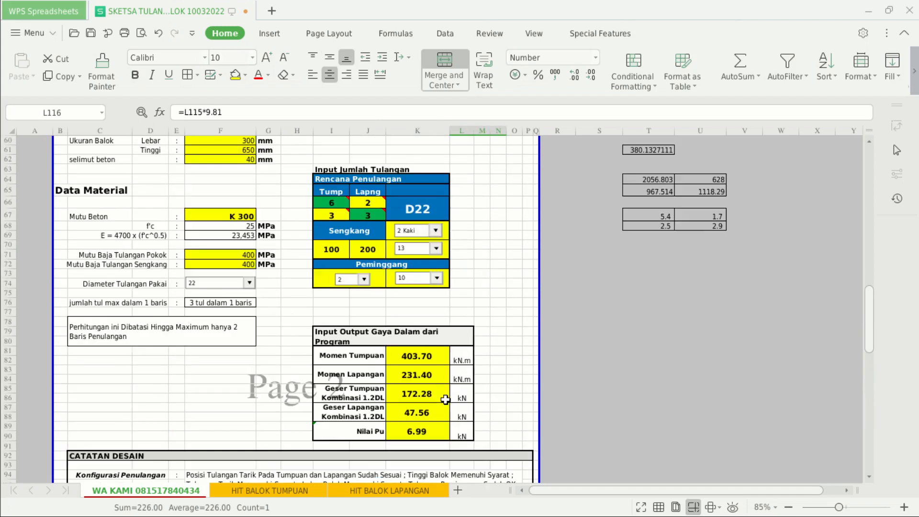
{"action": "left_click", "coordinate": [370, 280]}
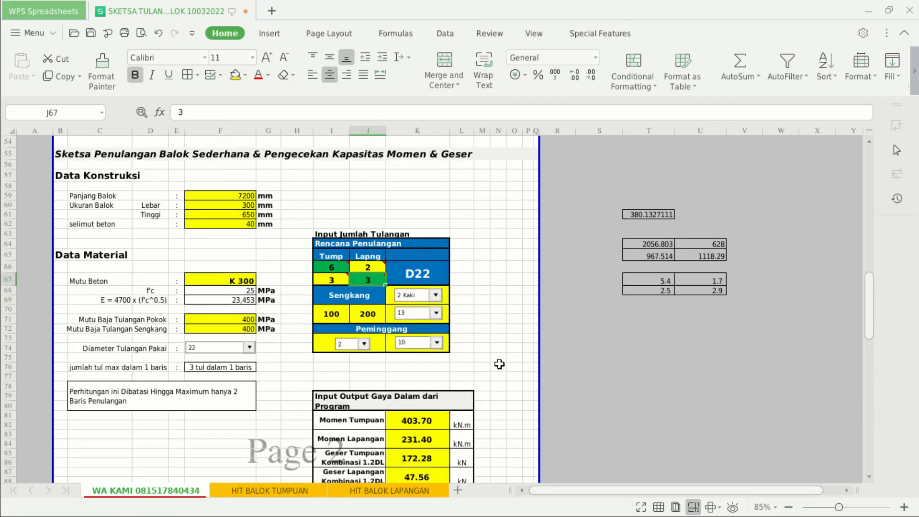
{"action": "type", "text": "4"}
{"action": "key", "text": "Return"}
{"action": "scroll", "coordinate": [499, 364], "scroll_direction": "down", "scroll_amount": 13}
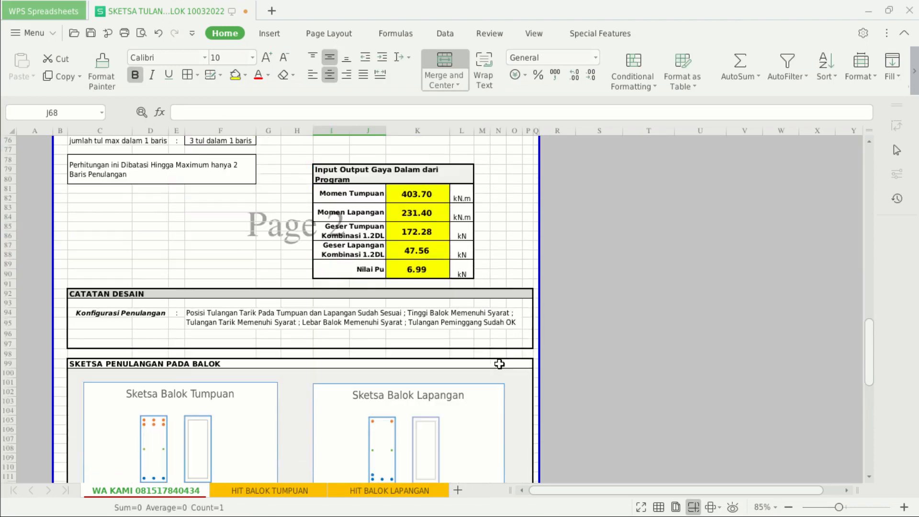
{"action": "left_click", "coordinate": [479, 371]}
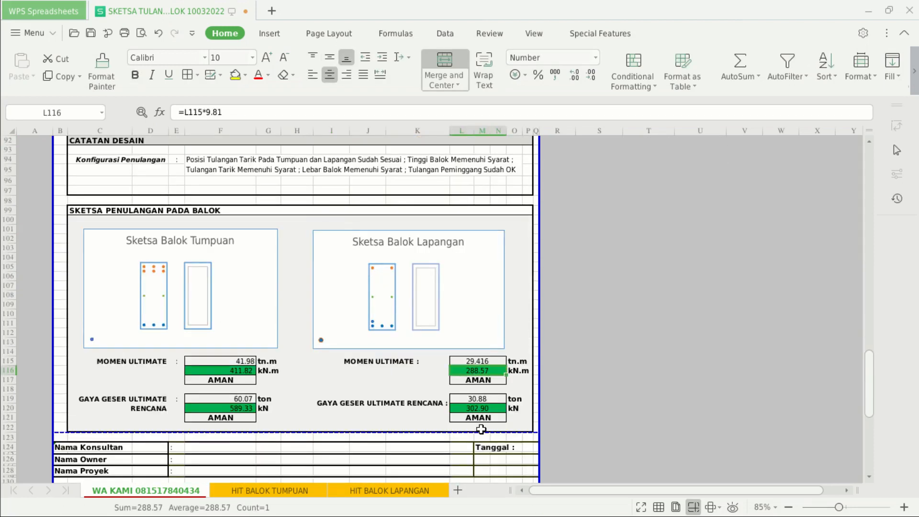
{"action": "left_click", "coordinate": [487, 381]}
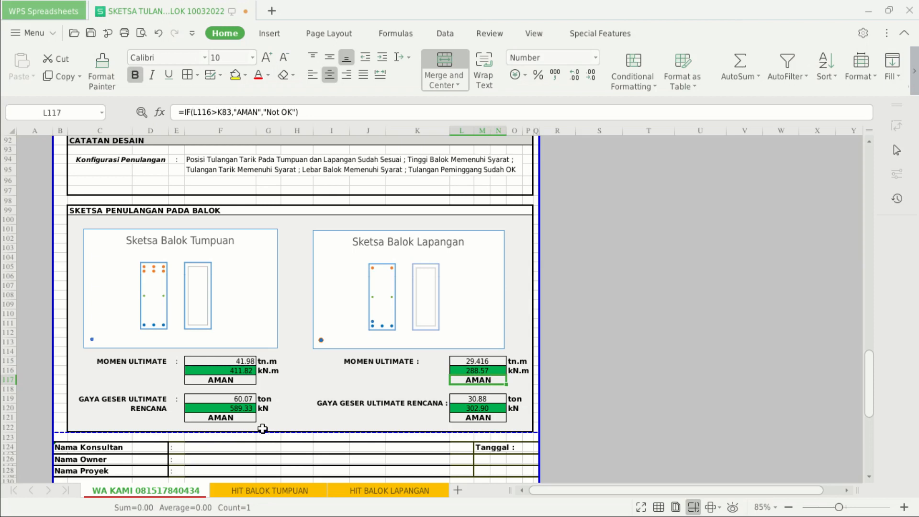
Step: Compare the ultimate shear capacities under the Tumpuan and Lapangan sketches with the Geser Tumpuan and Geser Lapangan inputs
{"action": "scroll", "coordinate": [262, 429], "scroll_direction": "down", "scroll_amount": 3}
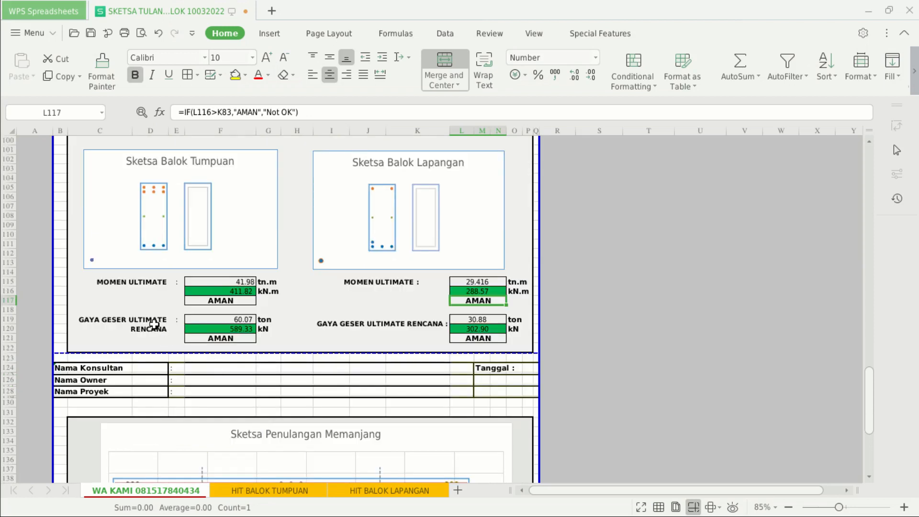
{"action": "left_click", "coordinate": [157, 329]}
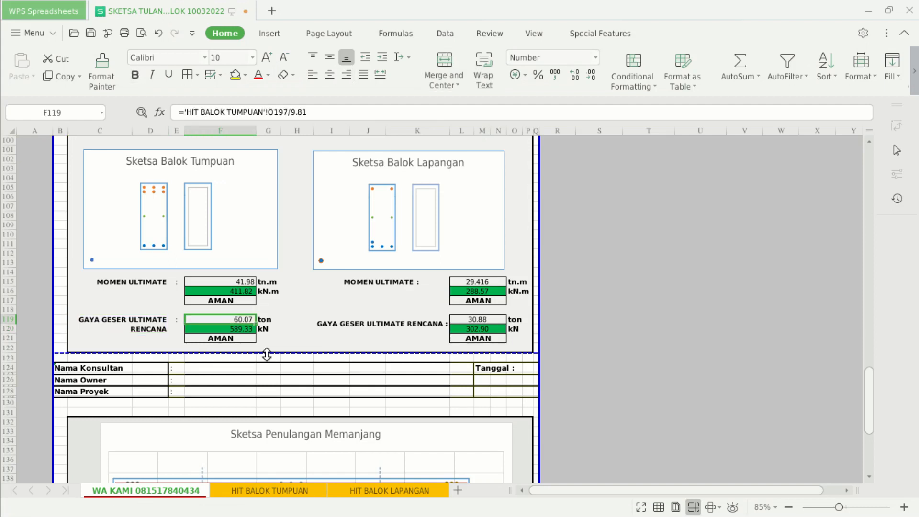
{"action": "scroll", "coordinate": [279, 355], "scroll_direction": "up", "scroll_amount": 6}
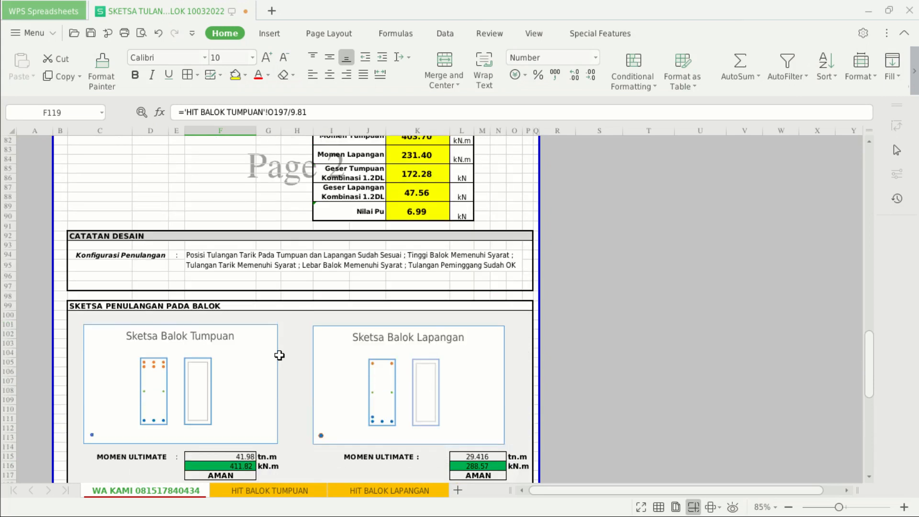
{"action": "left_click", "coordinate": [423, 174]}
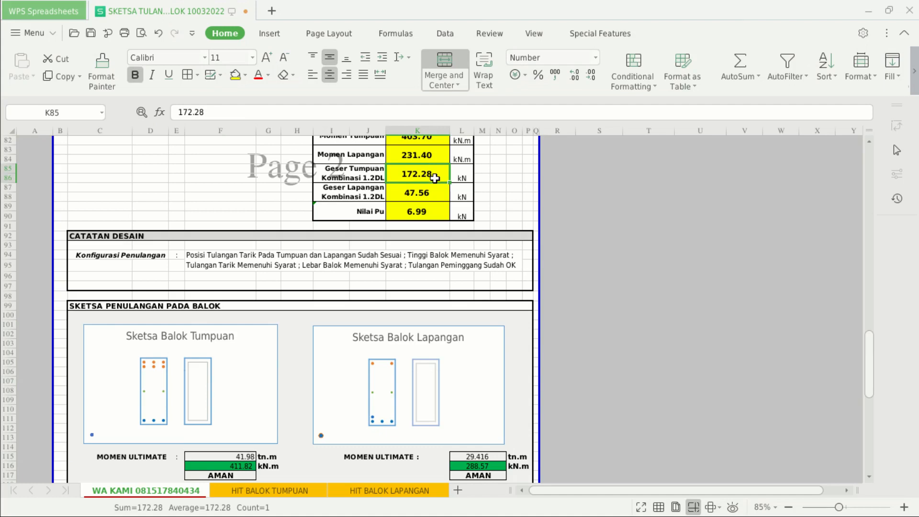
{"action": "scroll", "coordinate": [276, 260], "scroll_direction": "down", "scroll_amount": 4}
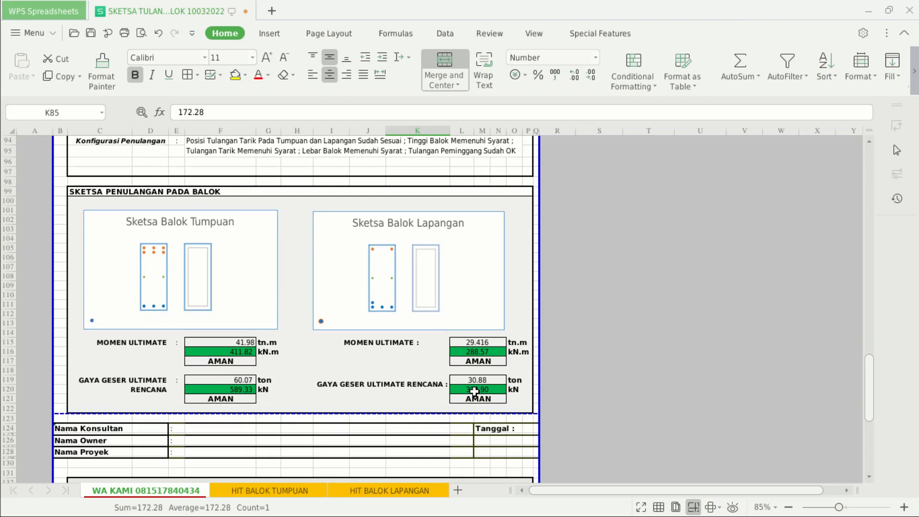
{"action": "left_click", "coordinate": [486, 390]}
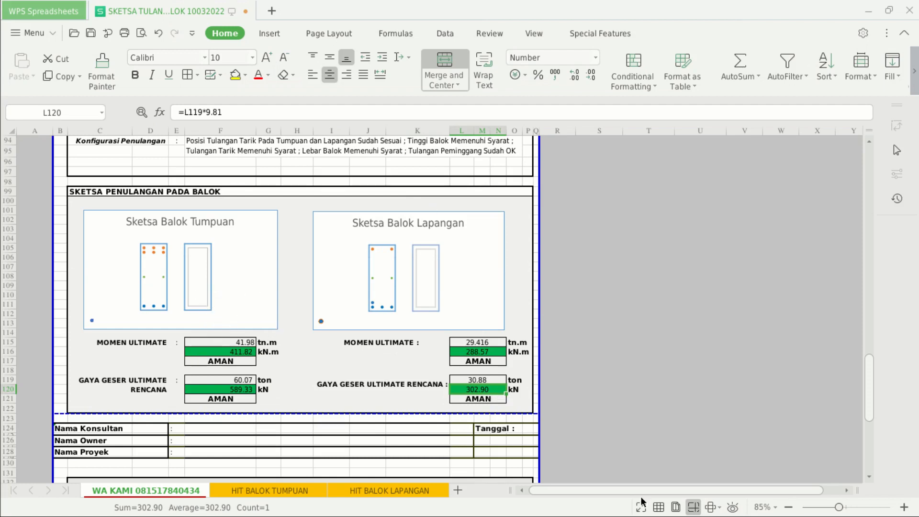
Step: Split the sheet horizontally to show Rencana Penulangan above the capacity results, and set the Sengkang diameter to 10
{"action": "left_click_drag", "start_coordinate": [870, 130], "coordinate": [766, 303]}
{"action": "left_click", "coordinate": [603, 210]}
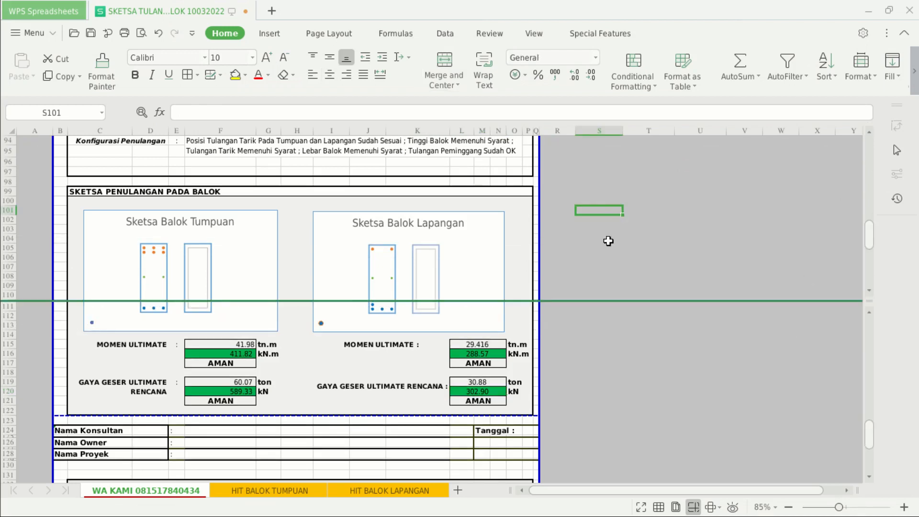
{"action": "scroll", "coordinate": [550, 215], "scroll_direction": "up", "scroll_amount": 4}
{"action": "scroll", "coordinate": [522, 222], "scroll_direction": "up", "scroll_amount": 6}
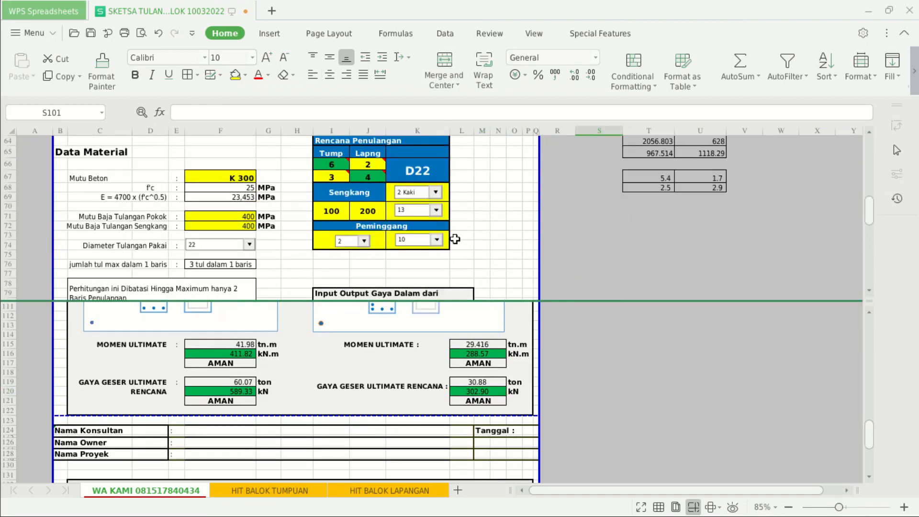
{"action": "left_click", "coordinate": [436, 212]}
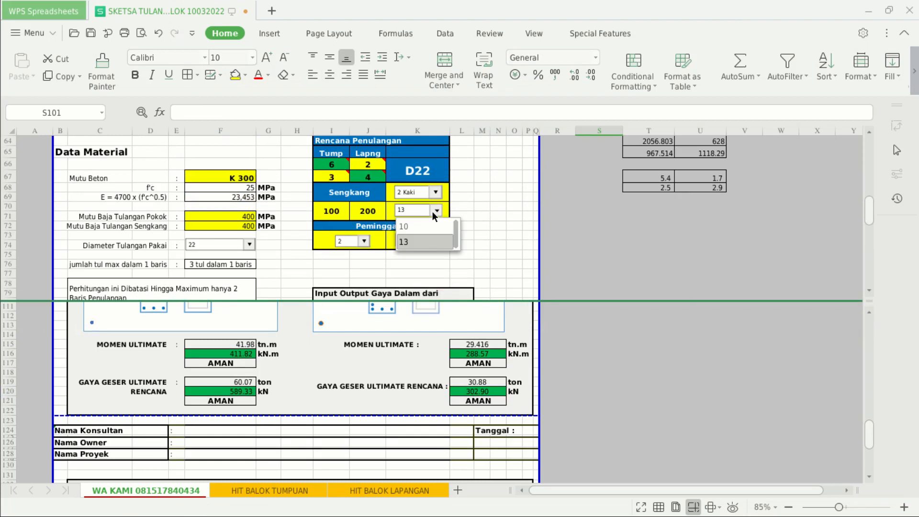
{"action": "left_click", "coordinate": [433, 225]}
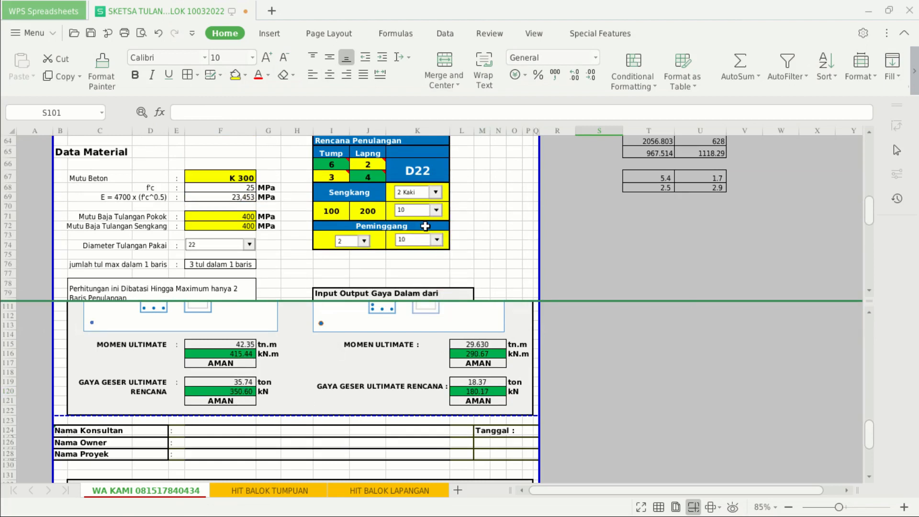
Step: Remove the horizontal sheet split and review the Sketsa Penulangan Memanjang drawing
{"action": "left_click", "coordinate": [663, 362]}
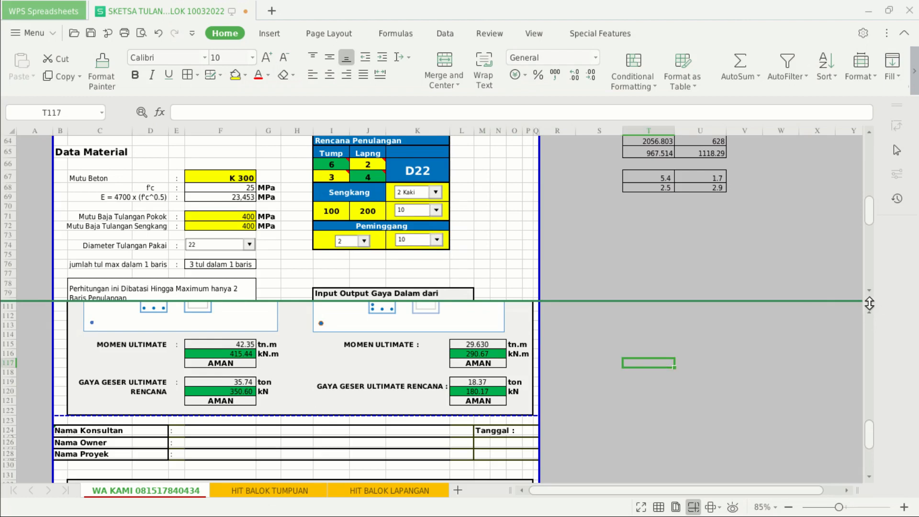
{"action": "double_click", "coordinate": [869, 301]}
{"action": "scroll", "coordinate": [616, 312], "scroll_direction": "down", "scroll_amount": 15}
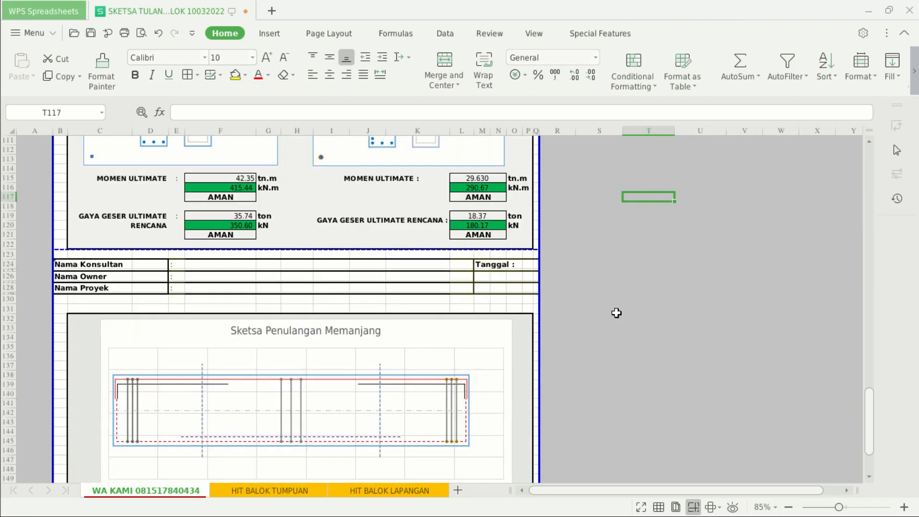
{"action": "scroll", "coordinate": [266, 390], "scroll_direction": "down", "scroll_amount": 6}
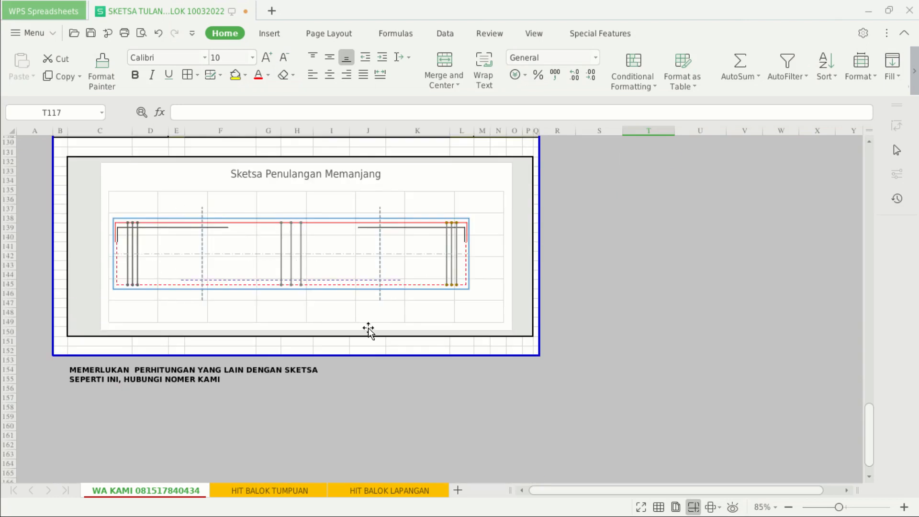
Step: Open the HIT BALOK TUMPUAN sheet and look through it back to the material and beam data near its beginning
{"action": "left_click", "coordinate": [268, 489]}
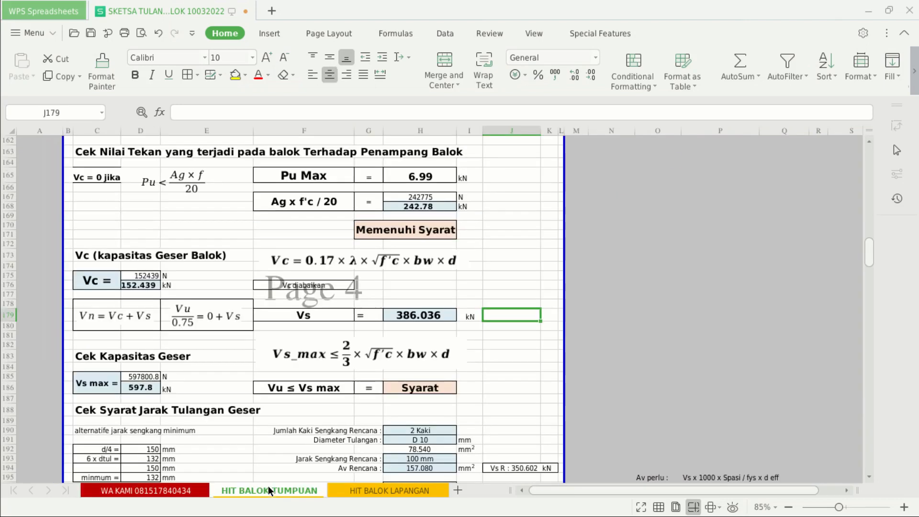
{"action": "left_click", "coordinate": [610, 243]}
{"action": "scroll", "coordinate": [628, 276], "scroll_direction": "up", "scroll_amount": 10}
{"action": "scroll", "coordinate": [628, 278], "scroll_direction": "up", "scroll_amount": 3}
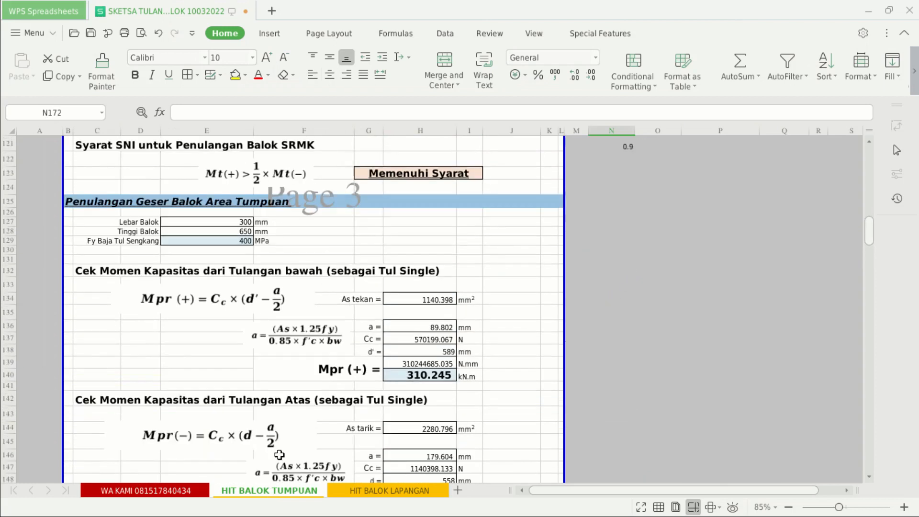
{"action": "scroll", "coordinate": [541, 394], "scroll_direction": "up", "scroll_amount": 20}
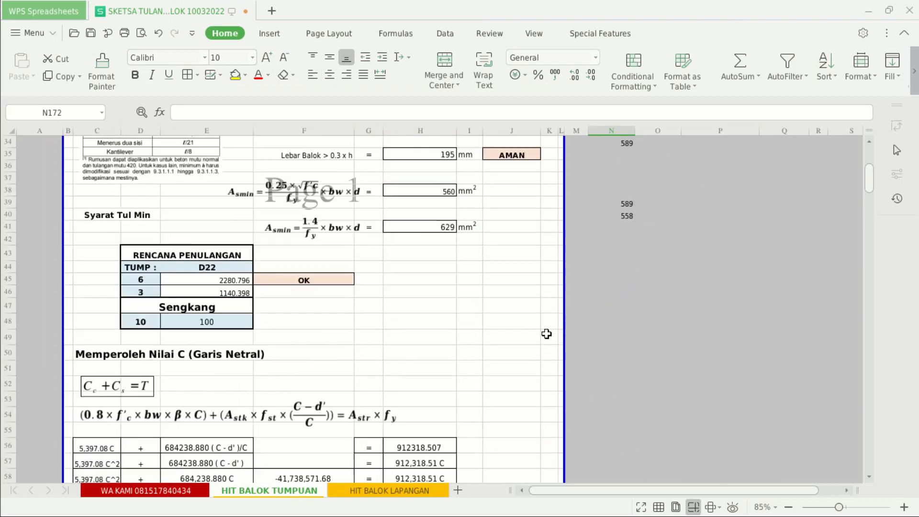
{"action": "scroll", "coordinate": [529, 308], "scroll_direction": "down", "scroll_amount": 7}
Step: Examine the beam height and beam width checks under Cek Ukuran Balok
{"action": "left_click", "coordinate": [527, 258]}
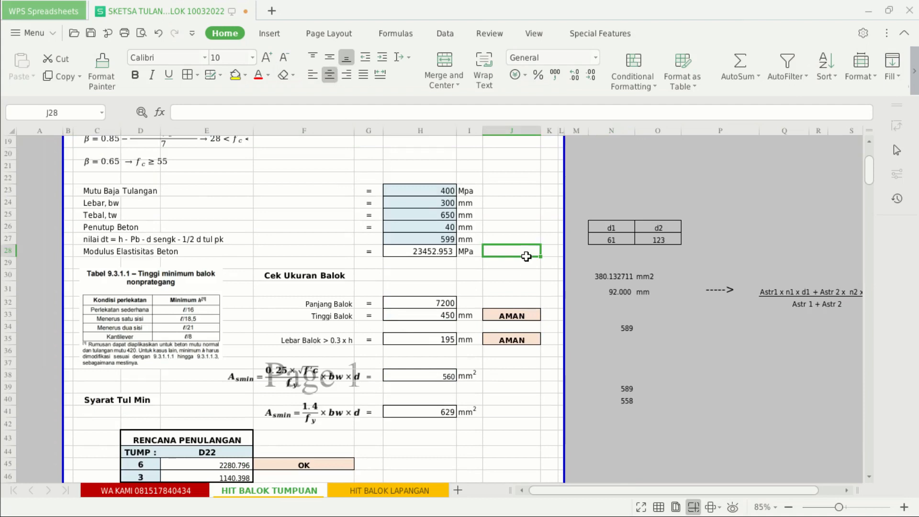
{"action": "scroll", "coordinate": [502, 293], "scroll_direction": "down", "scroll_amount": 1}
{"action": "left_click", "coordinate": [503, 243]}
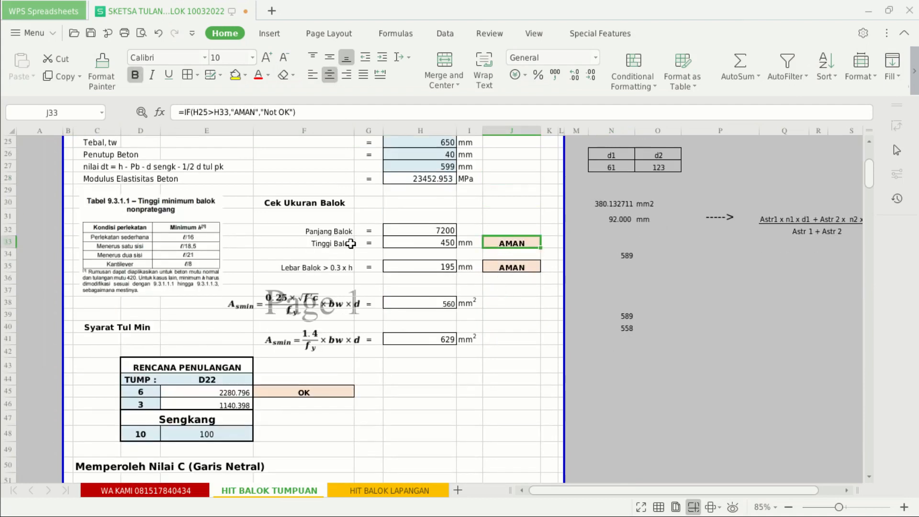
{"action": "left_click", "coordinate": [331, 244]}
{"action": "left_click", "coordinate": [533, 245]}
{"action": "left_click", "coordinate": [513, 265]}
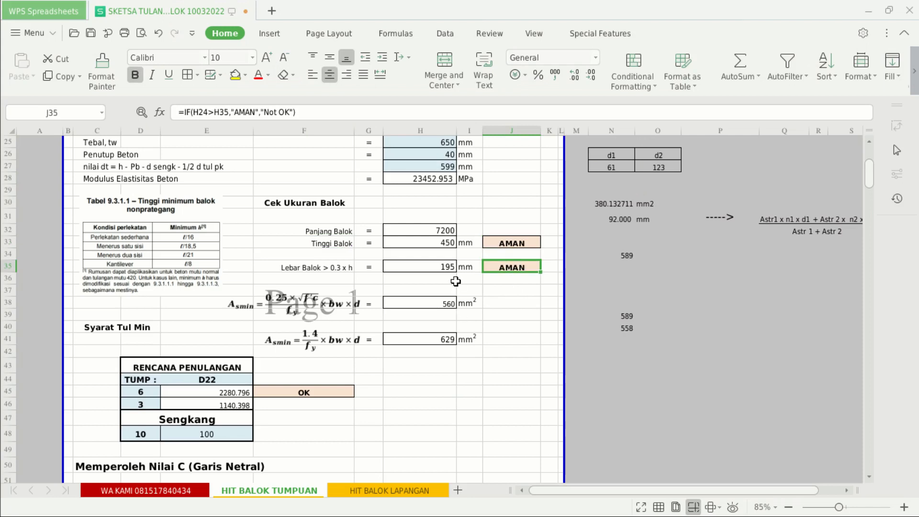
{"action": "left_click", "coordinate": [426, 267]}
{"action": "left_click", "coordinate": [527, 266]}
Step: Compare the planned Tumpuan reinforcement area with the minimum area requirements under Syarat Tul Min
{"action": "scroll", "coordinate": [488, 393], "scroll_direction": "down", "scroll_amount": 4}
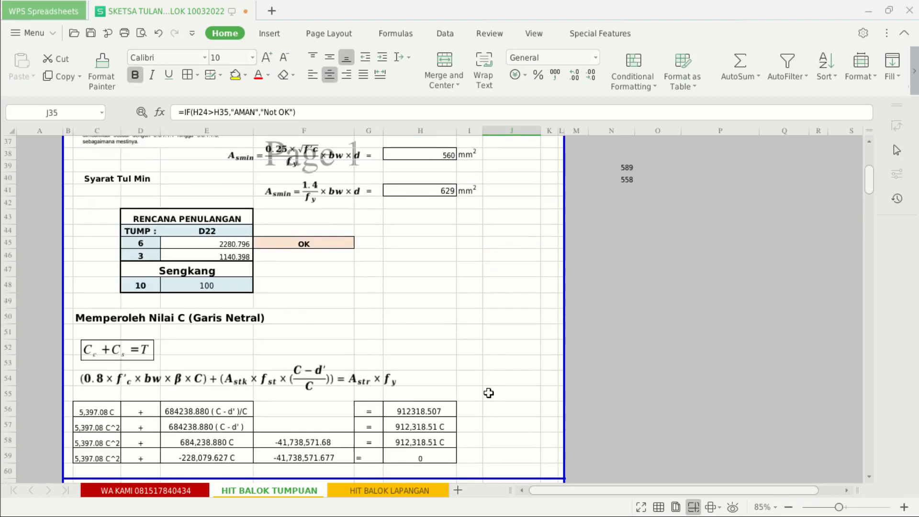
{"action": "left_click", "coordinate": [302, 245]}
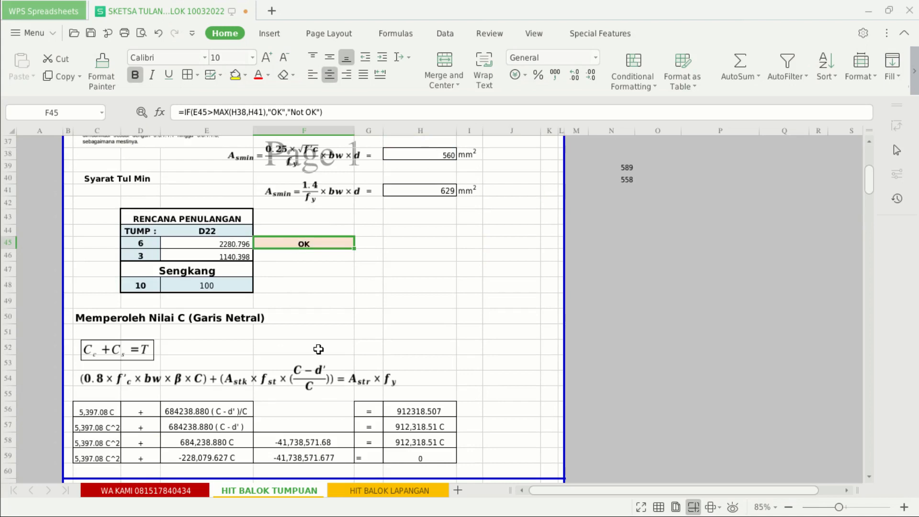
{"action": "scroll", "coordinate": [318, 349], "scroll_direction": "up", "scroll_amount": 2}
{"action": "left_click", "coordinate": [233, 320]}
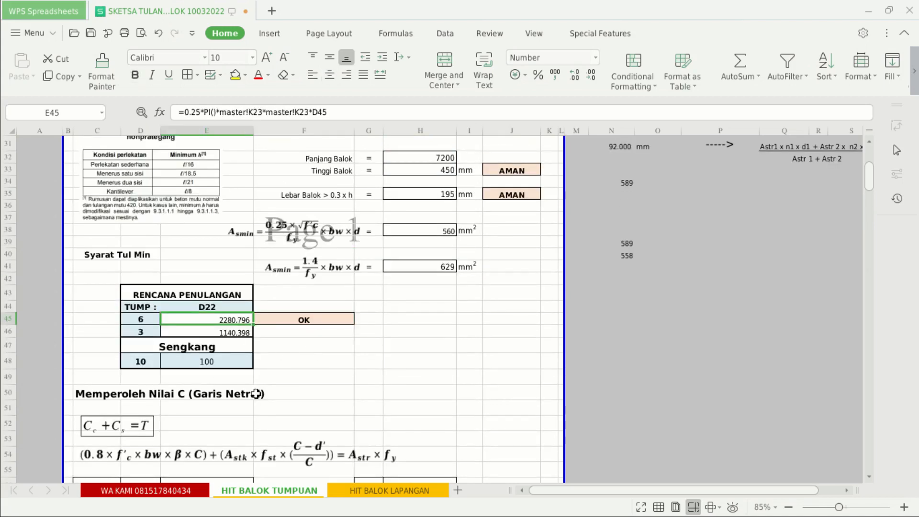
{"action": "left_click", "coordinate": [282, 323]}
Step: Examine the neutral axis calculation under Memperoleh Nilai C, including the C1, C2 and a = C x β values
{"action": "scroll", "coordinate": [405, 359], "scroll_direction": "down", "scroll_amount": 4}
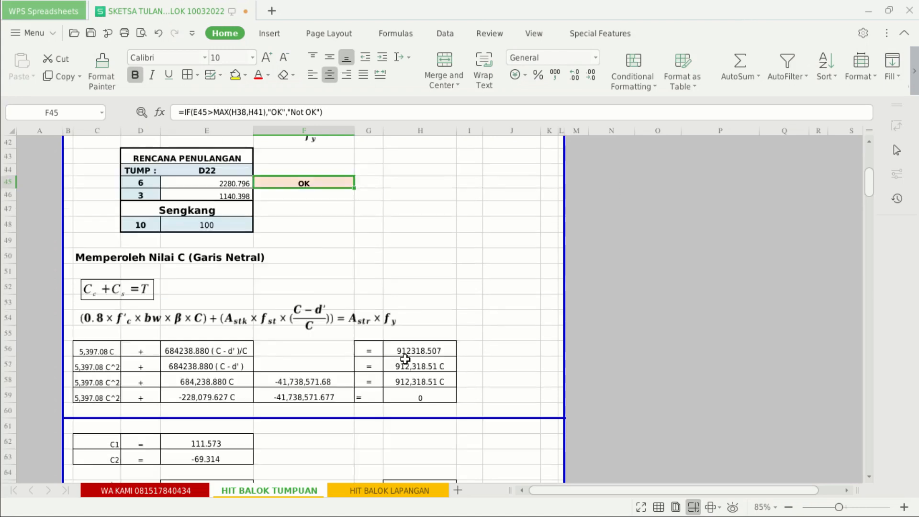
{"action": "scroll", "coordinate": [406, 359], "scroll_direction": "down", "scroll_amount": 4}
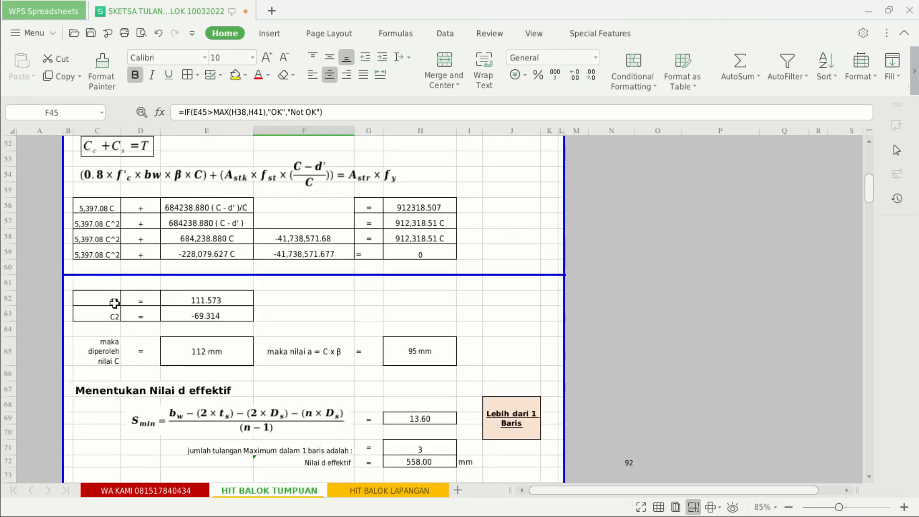
{"action": "scroll", "coordinate": [312, 334], "scroll_direction": "down", "scroll_amount": 2}
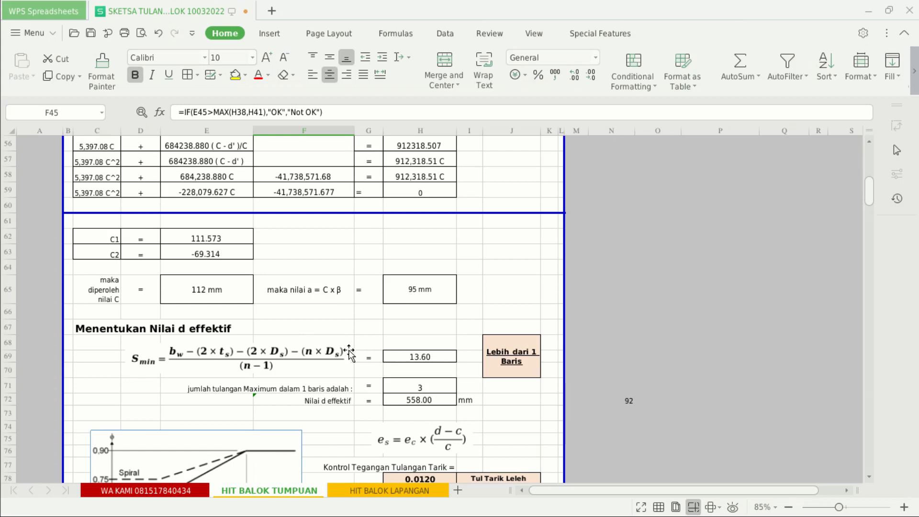
{"action": "scroll", "coordinate": [349, 338], "scroll_direction": "down", "scroll_amount": 2}
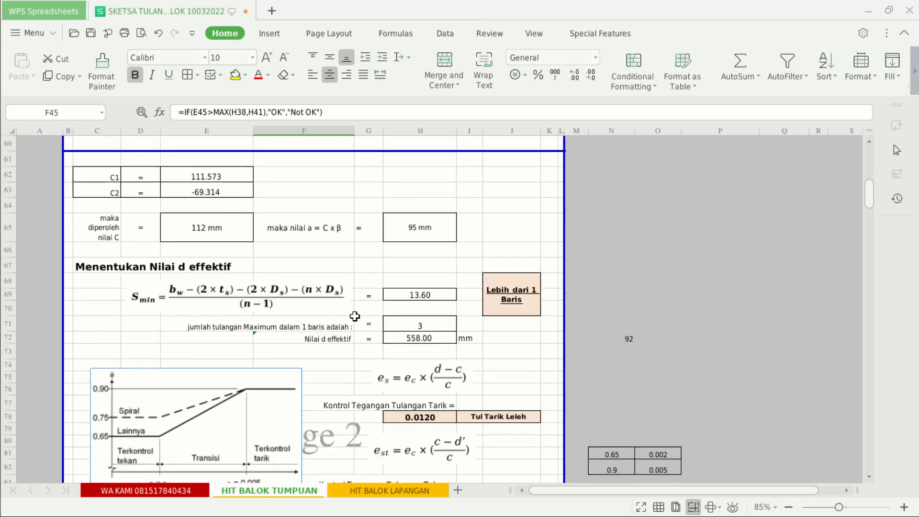
{"action": "left_click", "coordinate": [317, 234]}
Step: Examine the bar spacing under Menentukan Nilai d effektif and the Kontrol Tegangan checks for tension and compression reinforcement
{"action": "scroll", "coordinate": [350, 315], "scroll_direction": "down", "scroll_amount": 2}
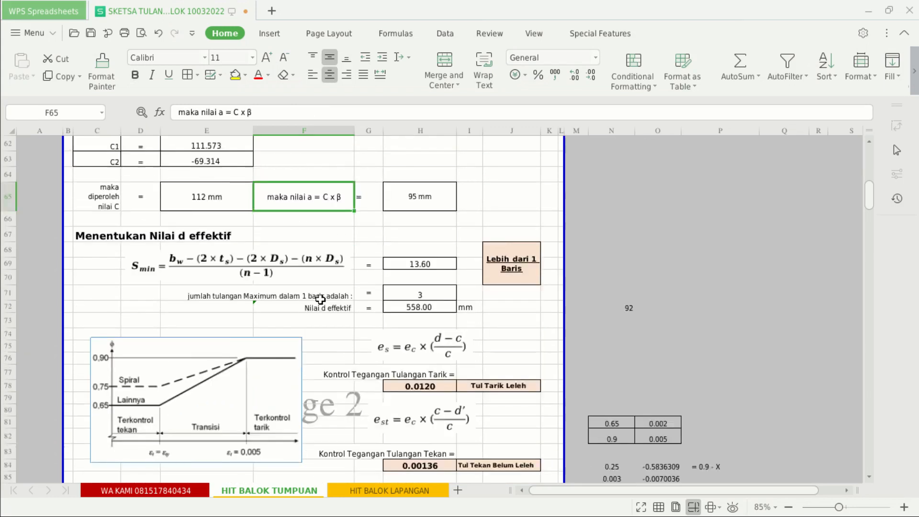
{"action": "left_click", "coordinate": [424, 233]}
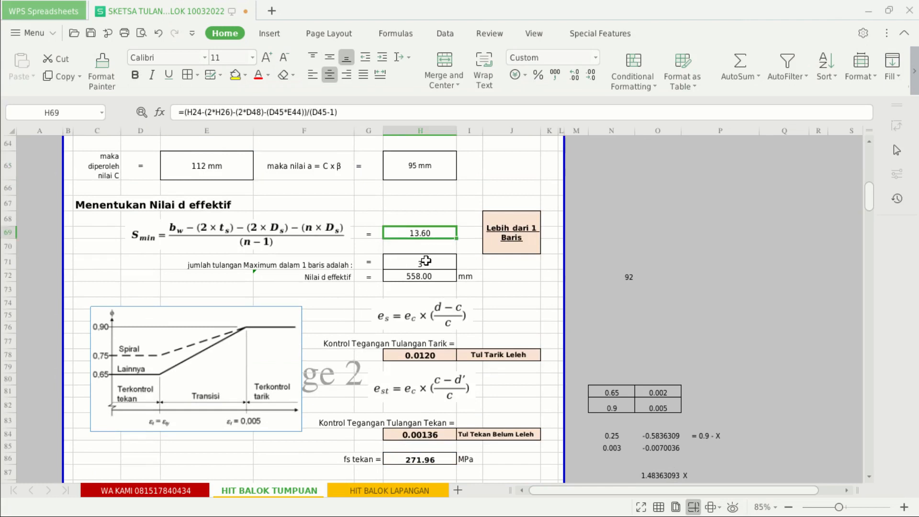
{"action": "scroll", "coordinate": [464, 348], "scroll_direction": "down", "scroll_amount": 2}
{"action": "left_click", "coordinate": [430, 280]}
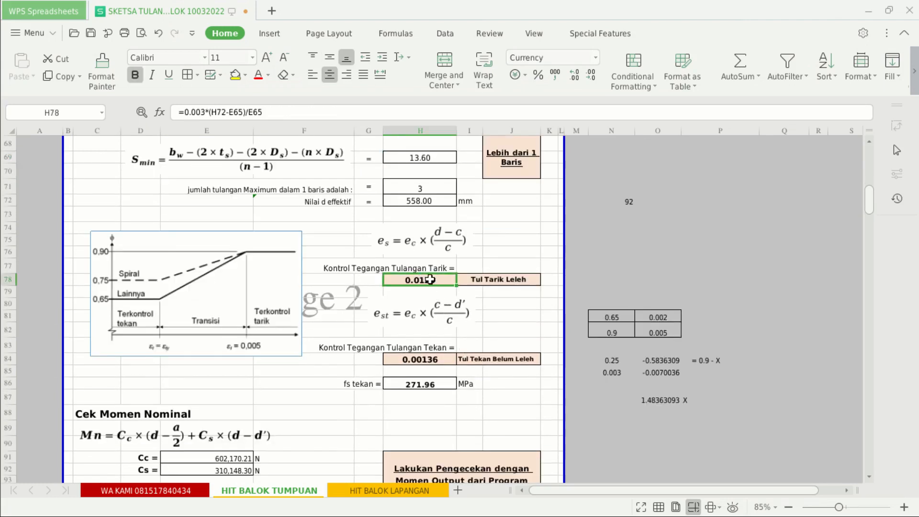
{"action": "left_click", "coordinate": [439, 357]}
{"action": "left_click", "coordinate": [437, 280]}
{"action": "scroll", "coordinate": [455, 306], "scroll_direction": "down", "scroll_amount": 2}
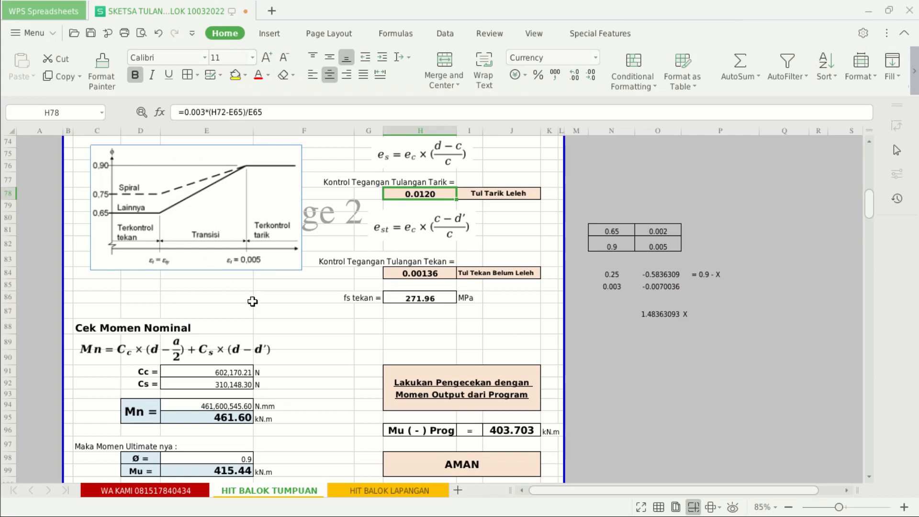
Step: Examine the Cek Momen Nominal section, comparing the Ø factor and resulting Mu with the Mu (-) Prog moment
{"action": "scroll", "coordinate": [252, 301], "scroll_direction": "down", "scroll_amount": 2}
{"action": "left_click", "coordinate": [242, 382]}
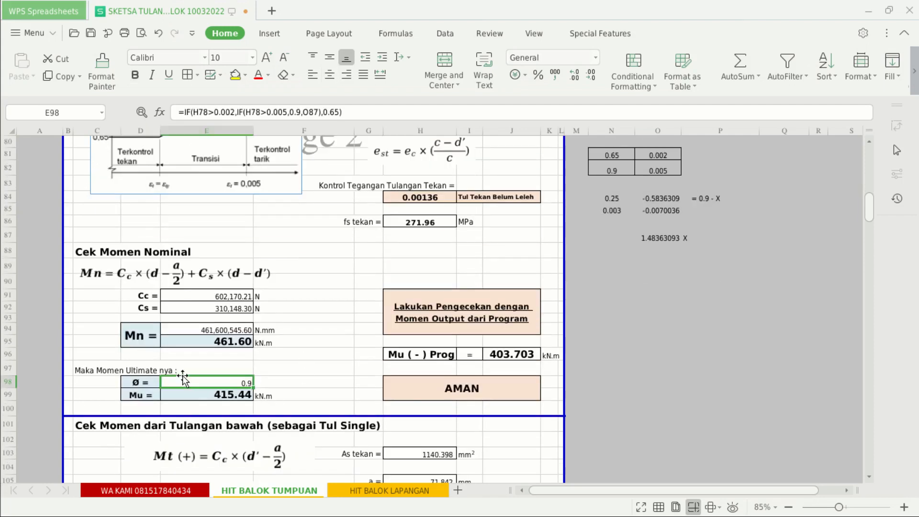
{"action": "scroll", "coordinate": [302, 335], "scroll_direction": "up", "scroll_amount": 2}
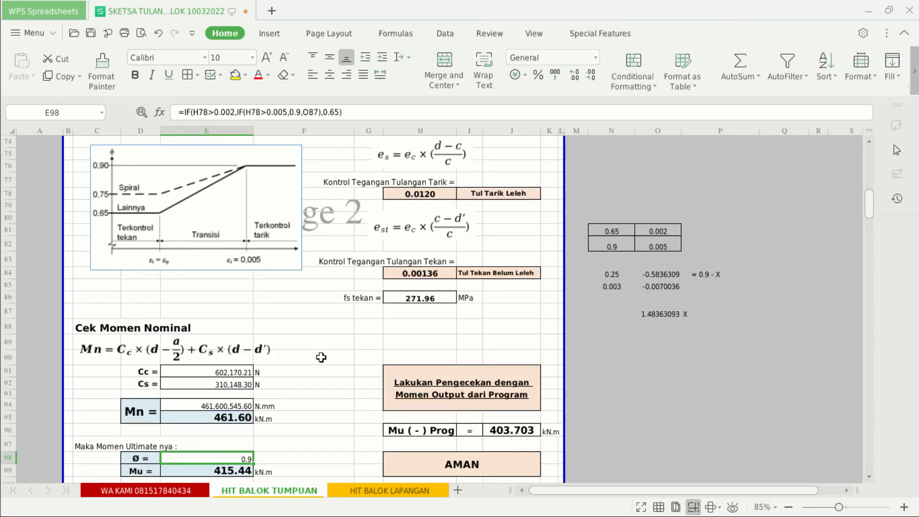
{"action": "scroll", "coordinate": [321, 357], "scroll_direction": "down", "scroll_amount": 1}
{"action": "left_click", "coordinate": [345, 308]}
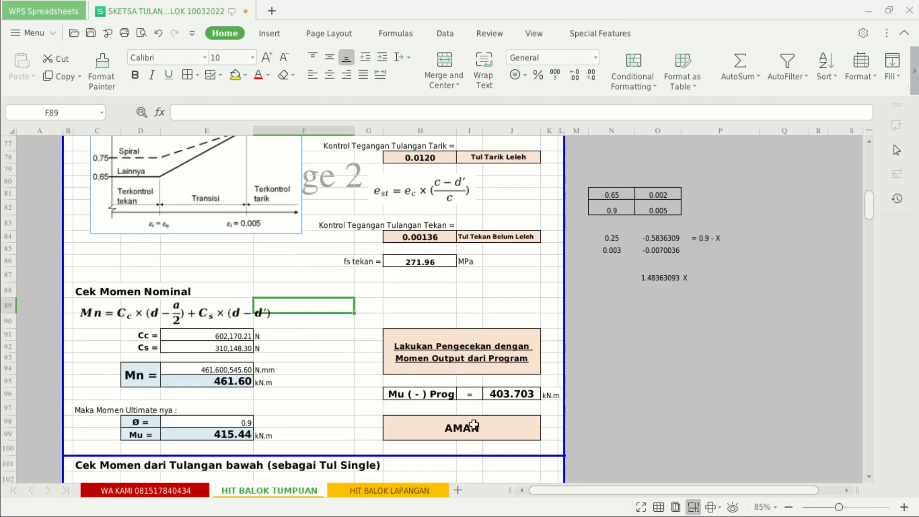
{"action": "left_click", "coordinate": [514, 393]}
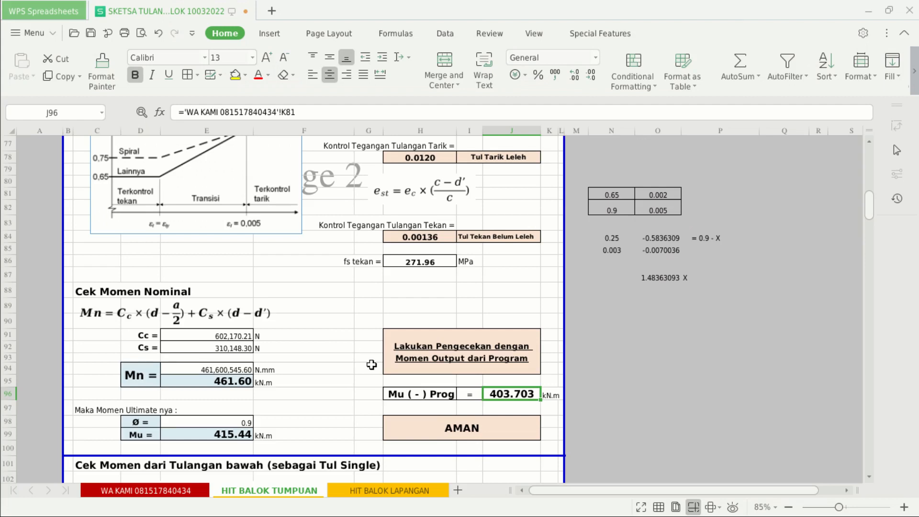
{"action": "scroll", "coordinate": [371, 365], "scroll_direction": "down", "scroll_amount": 3}
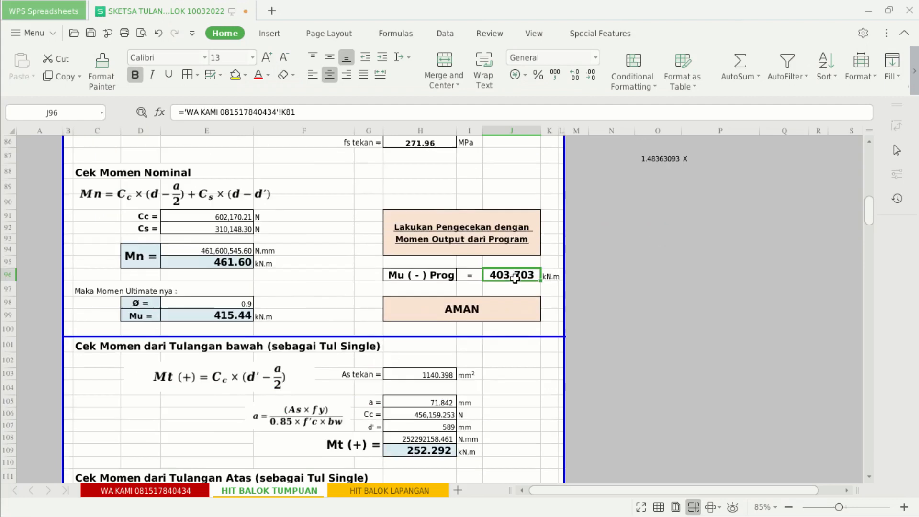
{"action": "left_click", "coordinate": [325, 261]}
Step: Correct the SNI requirement heading in cell C121 to "Syarat SNI untuk Penulangan Balok SRMPK"
{"action": "scroll", "coordinate": [323, 270], "scroll_direction": "down", "scroll_amount": 4}
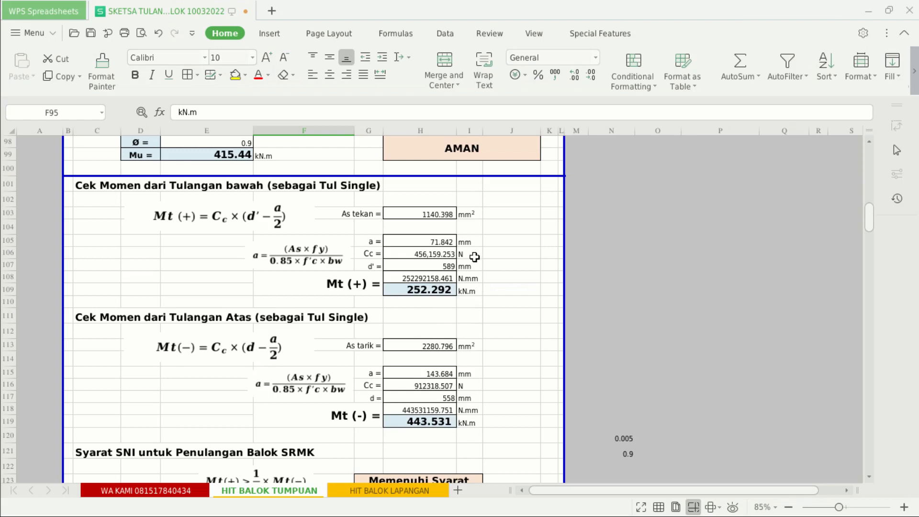
{"action": "scroll", "coordinate": [474, 257], "scroll_direction": "down", "scroll_amount": 1}
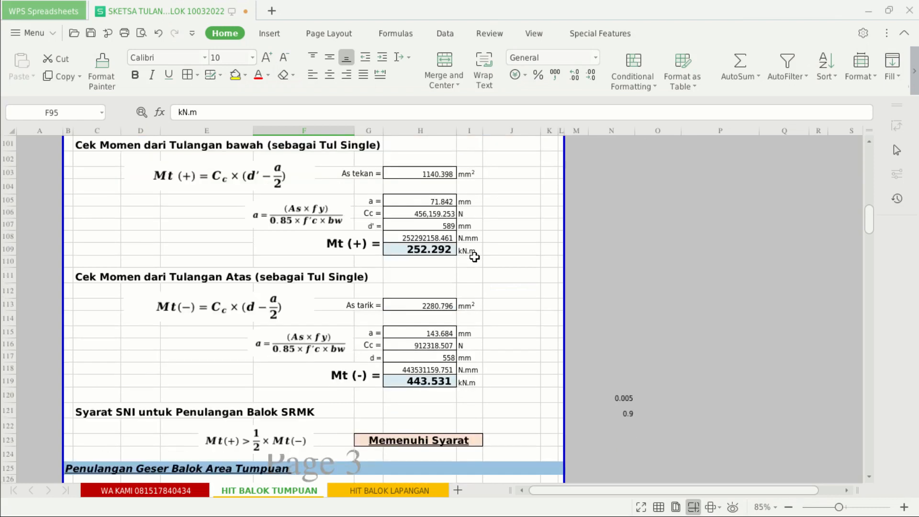
{"action": "left_click", "coordinate": [91, 415]}
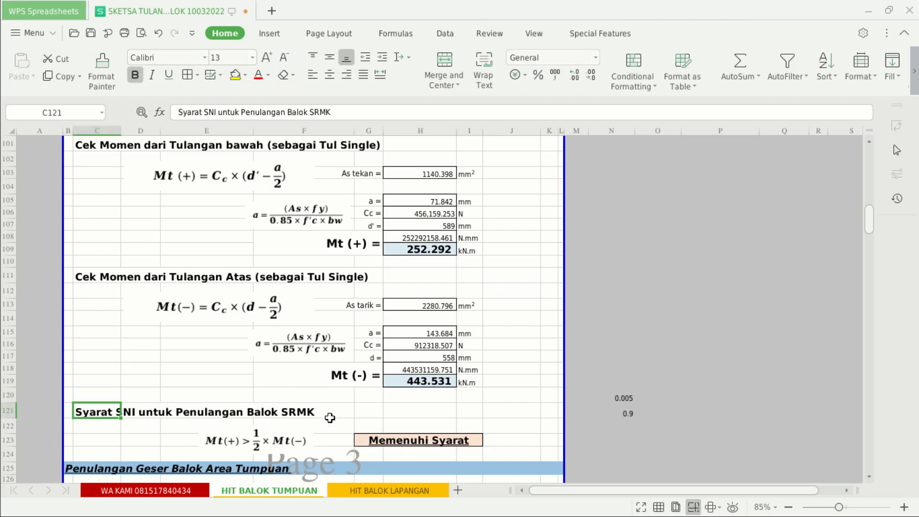
{"action": "left_click", "coordinate": [324, 113]}
{"action": "type", "text": "p"}
{"action": "key", "text": "BackSpace"}
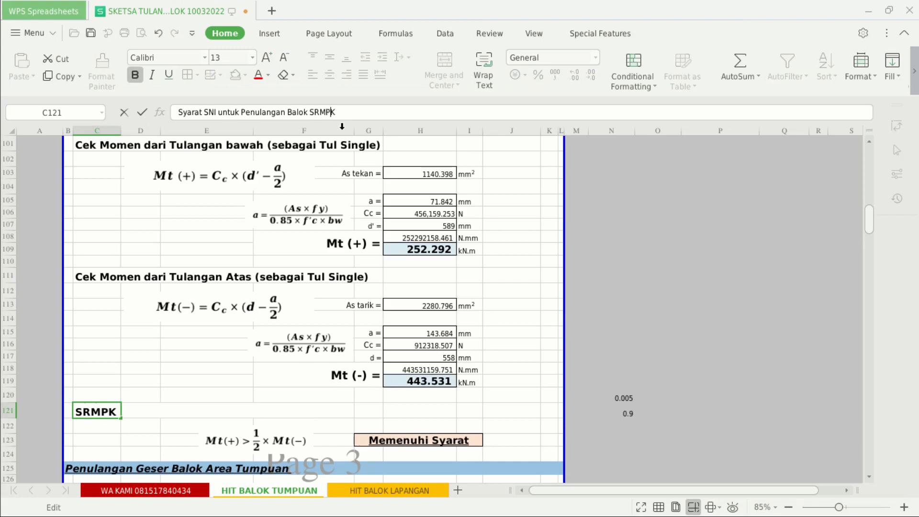
{"action": "type", "text": "P"}
{"action": "key", "text": "Return"}
Step: Inspect the formula behind the Syarat SNI check that compares Mt (+) with half of Mt (-)
{"action": "scroll", "coordinate": [522, 297], "scroll_direction": "down", "scroll_amount": 4}
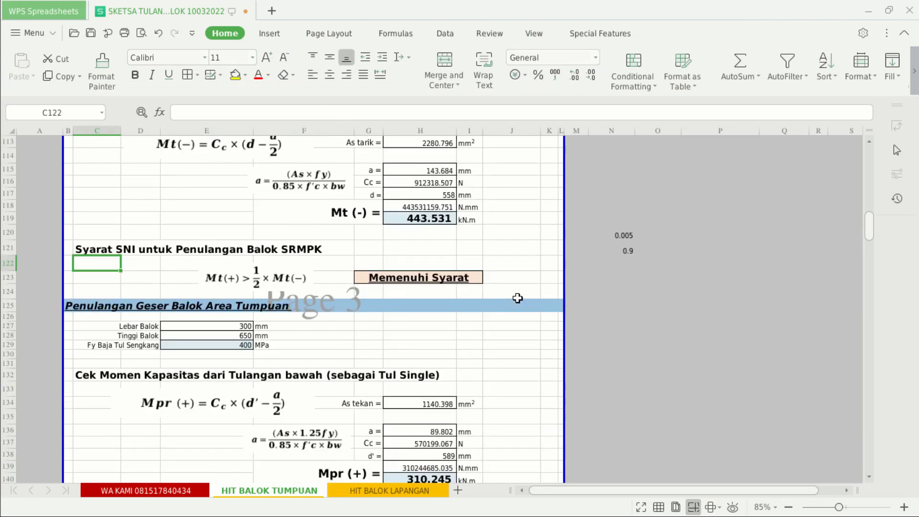
{"action": "left_click", "coordinate": [432, 275]}
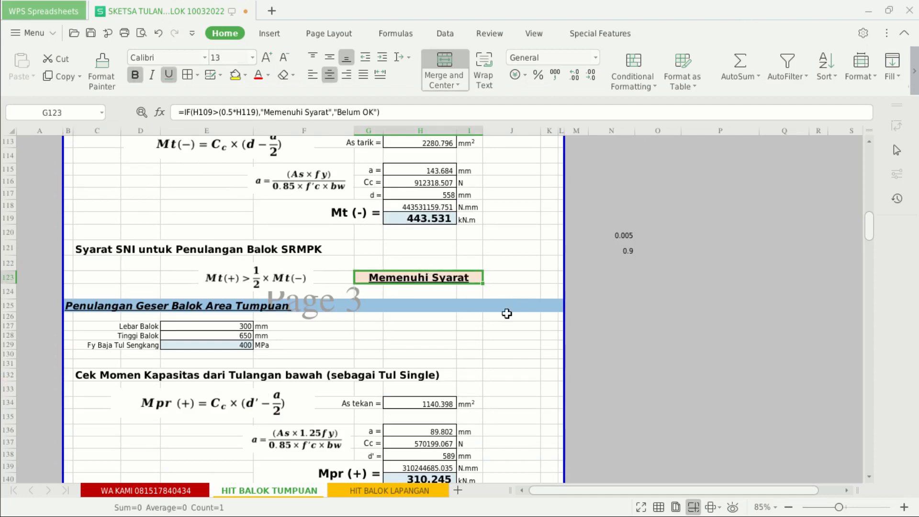
{"action": "key", "text": "F2"}
{"action": "scroll", "coordinate": [537, 322], "scroll_direction": "up", "scroll_amount": 3}
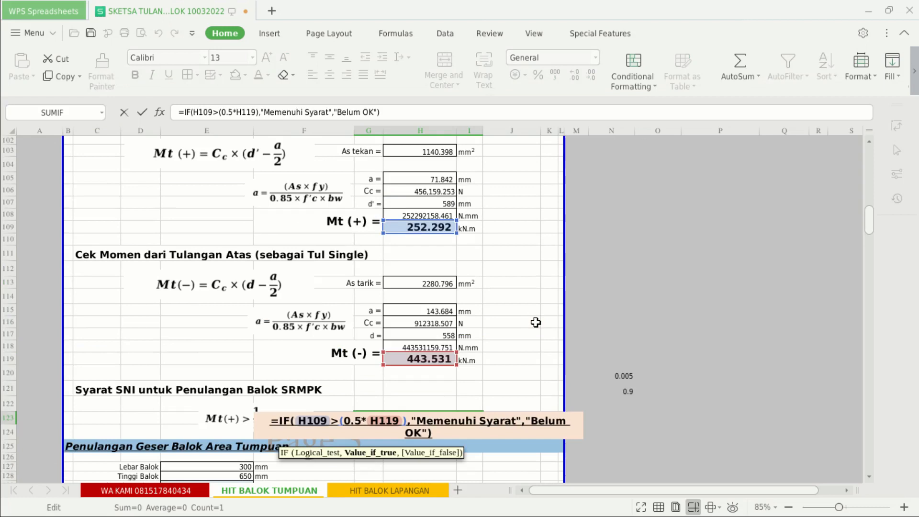
{"action": "key", "text": "Escape"}
Step: Examine the Tumpuan shear section's beam data and the Mpr (+) and Mpr (-) moment capacity calculations
{"action": "scroll", "coordinate": [536, 322], "scroll_direction": "down", "scroll_amount": 6}
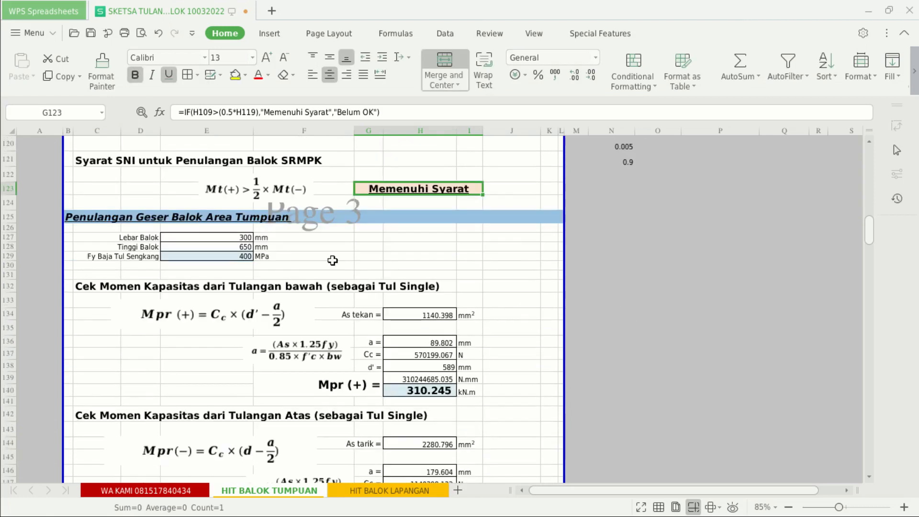
{"action": "left_click", "coordinate": [211, 240]}
{"action": "left_click", "coordinate": [426, 250]}
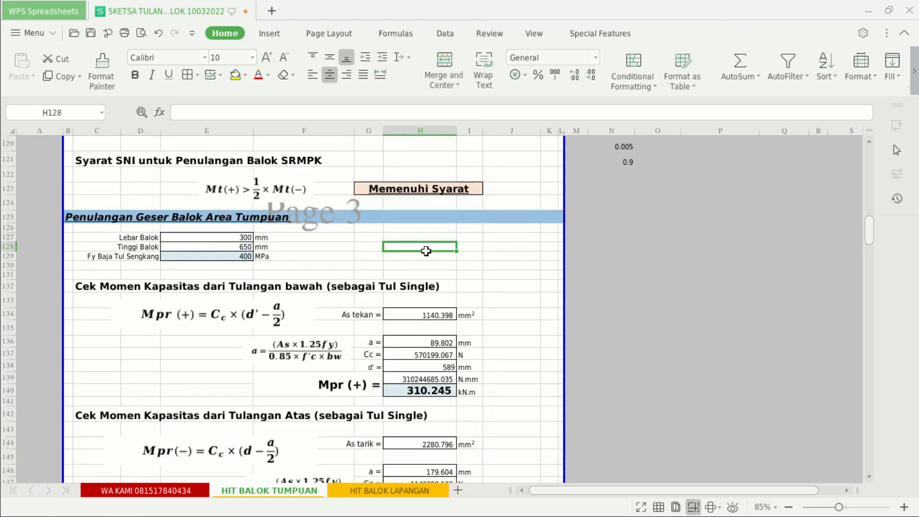
{"action": "scroll", "coordinate": [426, 251], "scroll_direction": "down", "scroll_amount": 2}
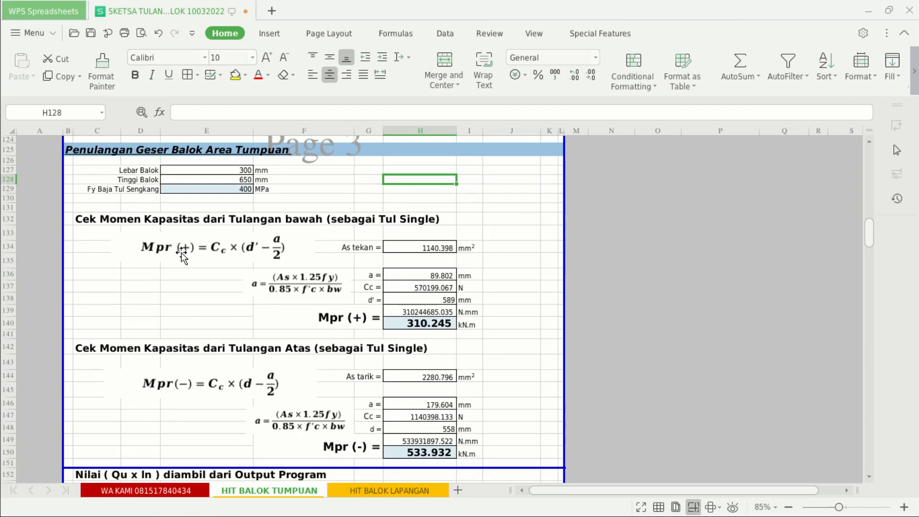
{"action": "scroll", "coordinate": [214, 311], "scroll_direction": "down", "scroll_amount": 4}
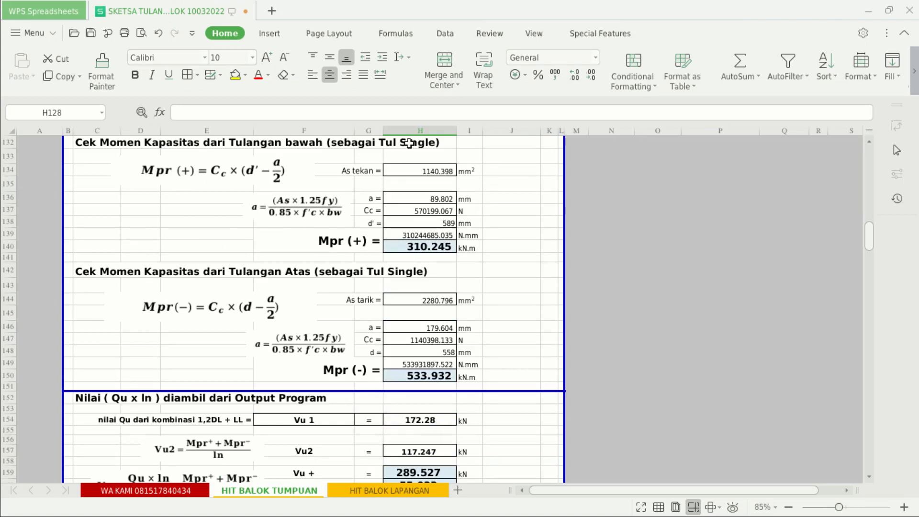
{"action": "left_click", "coordinate": [424, 248]}
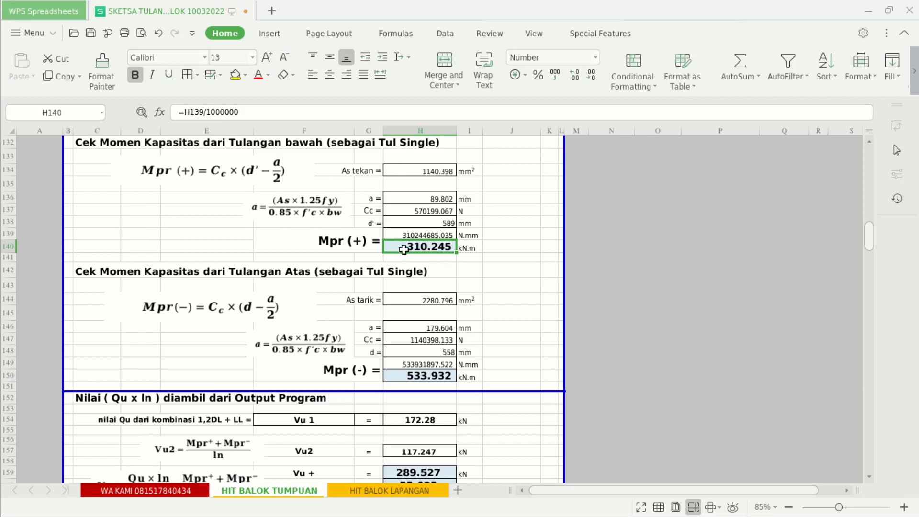
{"action": "left_click", "coordinate": [436, 378]}
Step: Examine the Vu2 formula and trace Vu 1 to the Geser Tumpuan Kombinasi 1.2DL value on the input sheet
{"action": "scroll", "coordinate": [509, 274], "scroll_direction": "down", "scroll_amount": 3}
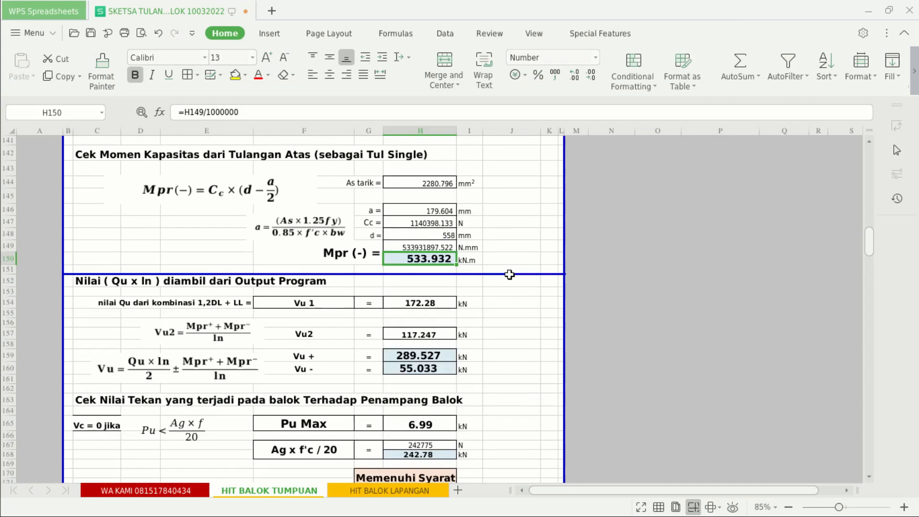
{"action": "scroll", "coordinate": [509, 274], "scroll_direction": "down", "scroll_amount": 2}
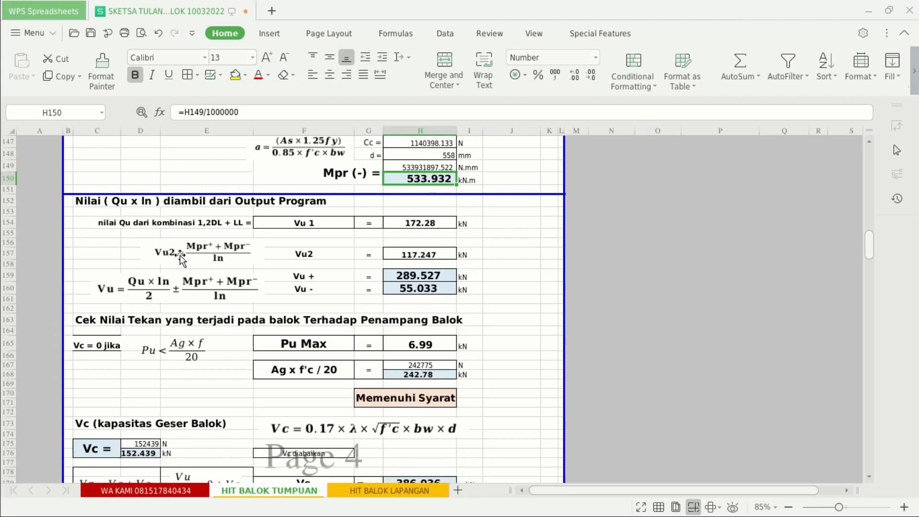
{"action": "left_click", "coordinate": [434, 254]}
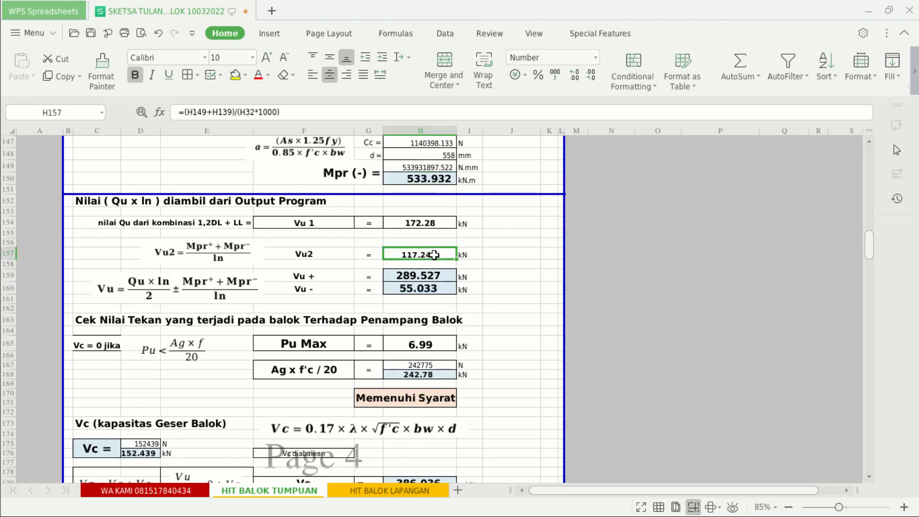
{"action": "left_click", "coordinate": [427, 227]}
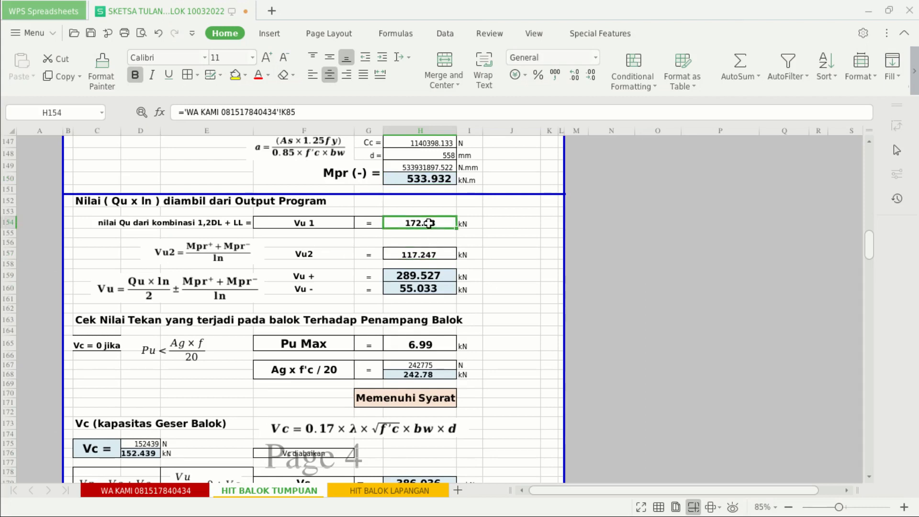
{"action": "left_click", "coordinate": [115, 492]}
{"action": "scroll", "coordinate": [473, 346], "scroll_direction": "up", "scroll_amount": 15}
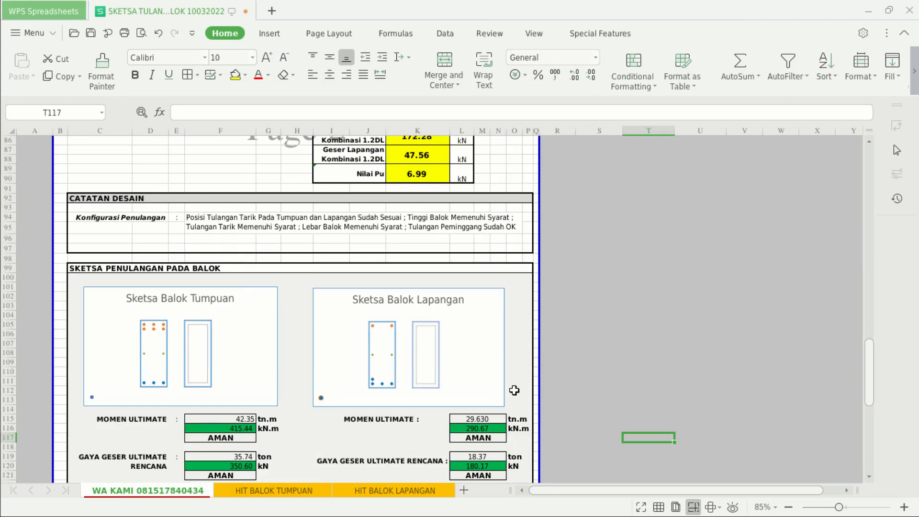
{"action": "left_click", "coordinate": [421, 289]}
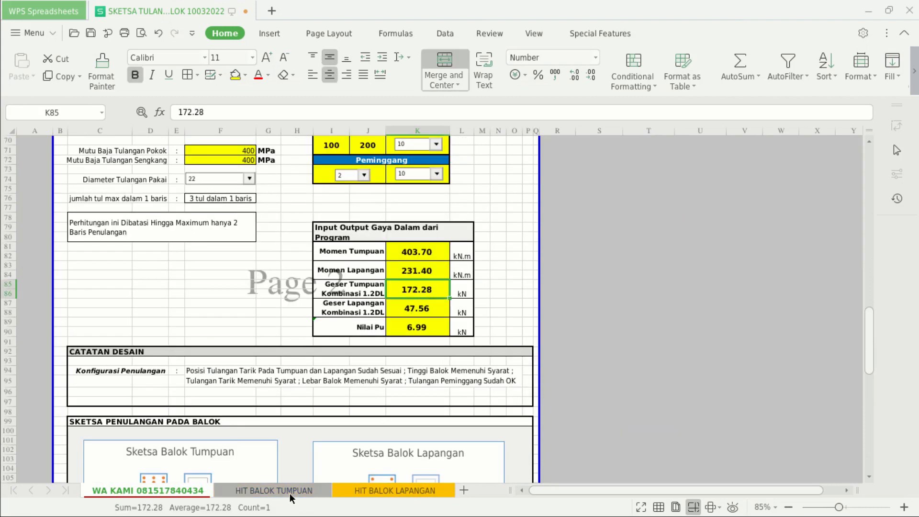
{"action": "left_click", "coordinate": [288, 490]}
{"action": "left_click", "coordinate": [531, 307]}
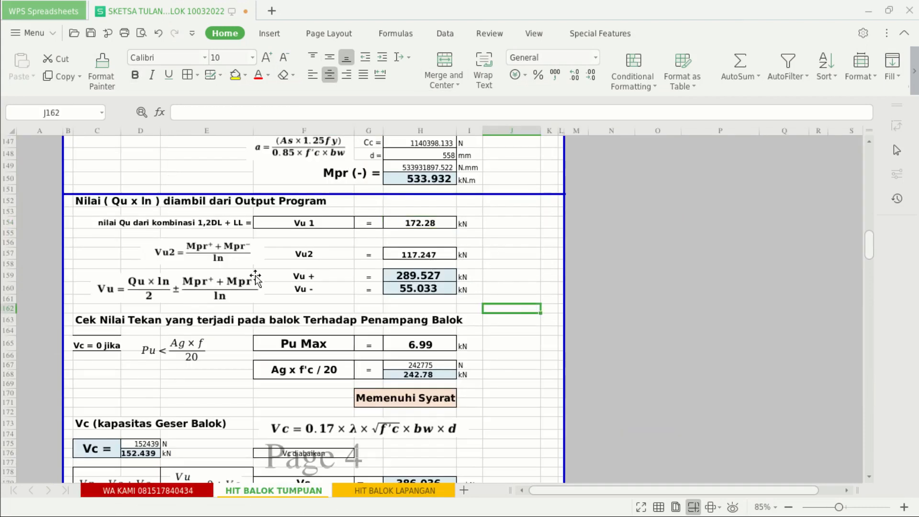
Step: Widen the Pu < Ag × f'c / 20 equation box beside Vc = 0 jika so the whole formula fits
{"action": "scroll", "coordinate": [266, 344], "scroll_direction": "down", "scroll_amount": 1}
{"action": "left_click", "coordinate": [93, 311]}
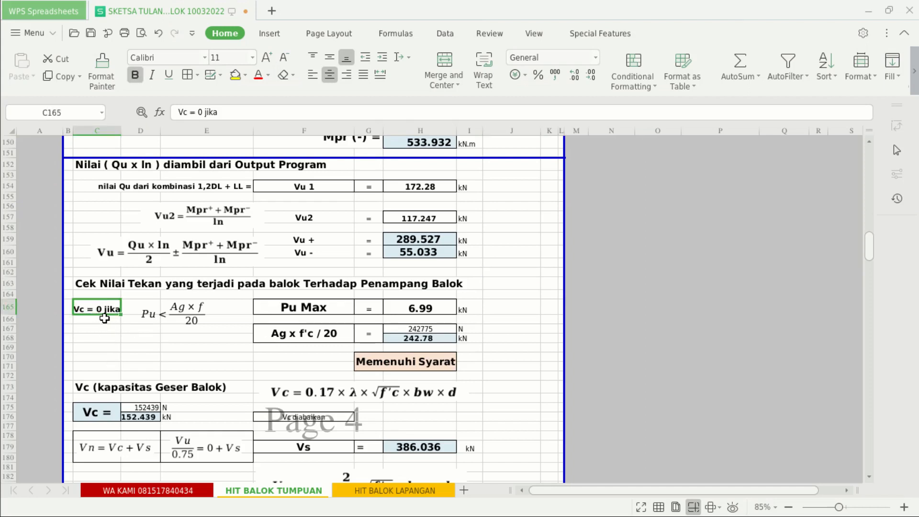
{"action": "left_click", "coordinate": [197, 314]}
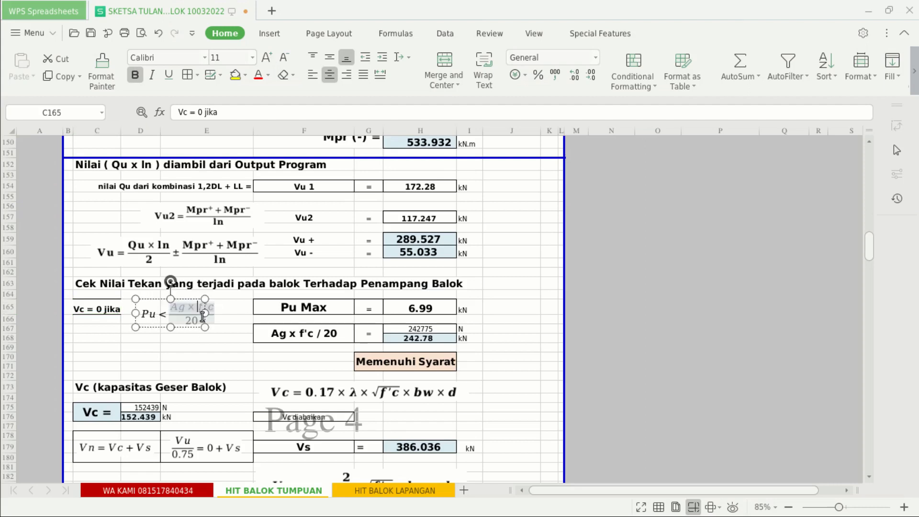
{"action": "left_click_drag", "start_coordinate": [205, 313], "coordinate": [226, 314]}
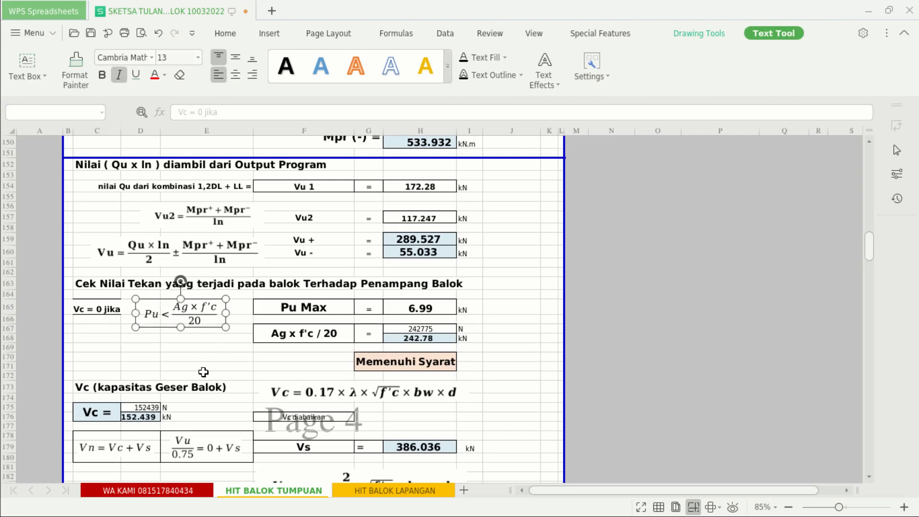
{"action": "left_click", "coordinate": [204, 367]}
Step: Compare Pu Max with Ag x f'c / 20 and examine the Vc diabaikan note under the beam shear capacity
{"action": "scroll", "coordinate": [229, 365], "scroll_direction": "down", "scroll_amount": 3}
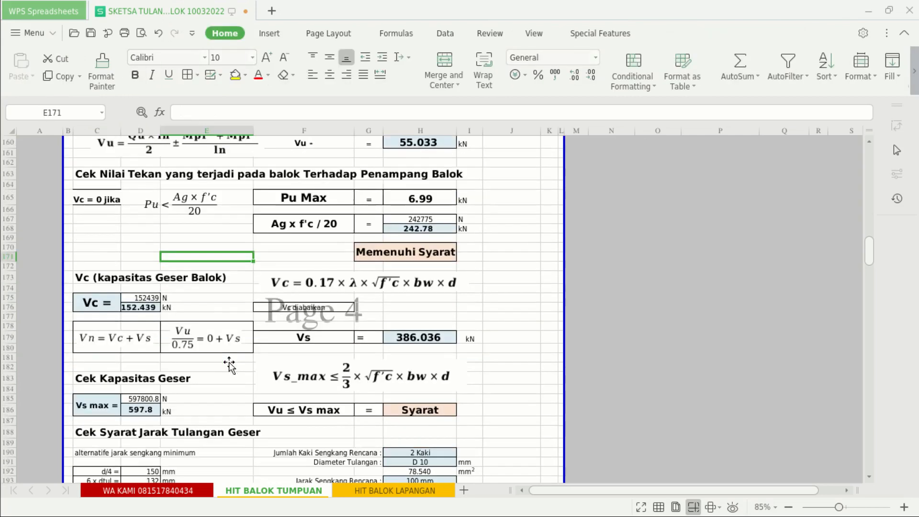
{"action": "left_click", "coordinate": [421, 197]}
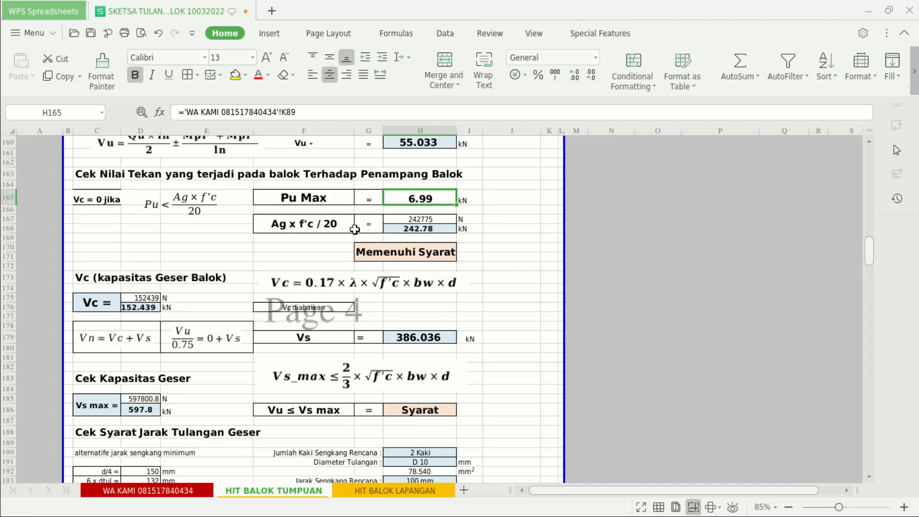
{"action": "left_click", "coordinate": [441, 229]}
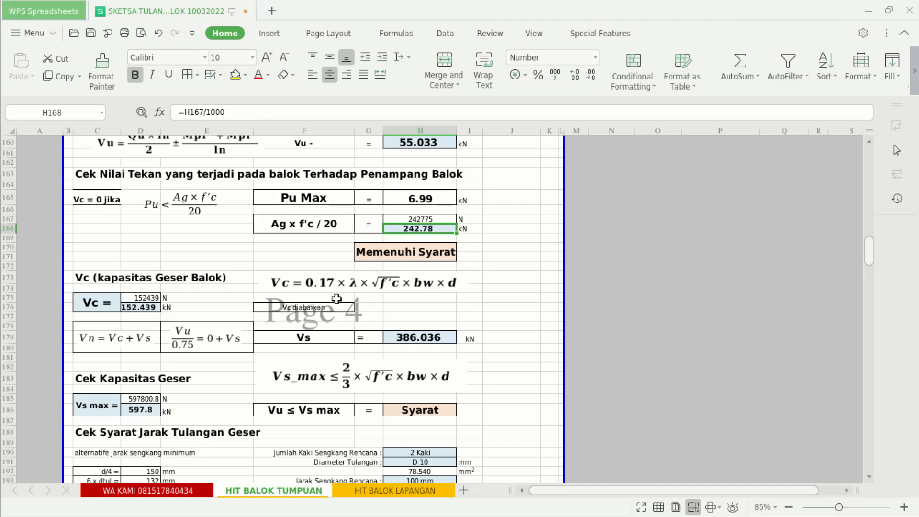
{"action": "left_click", "coordinate": [294, 310]}
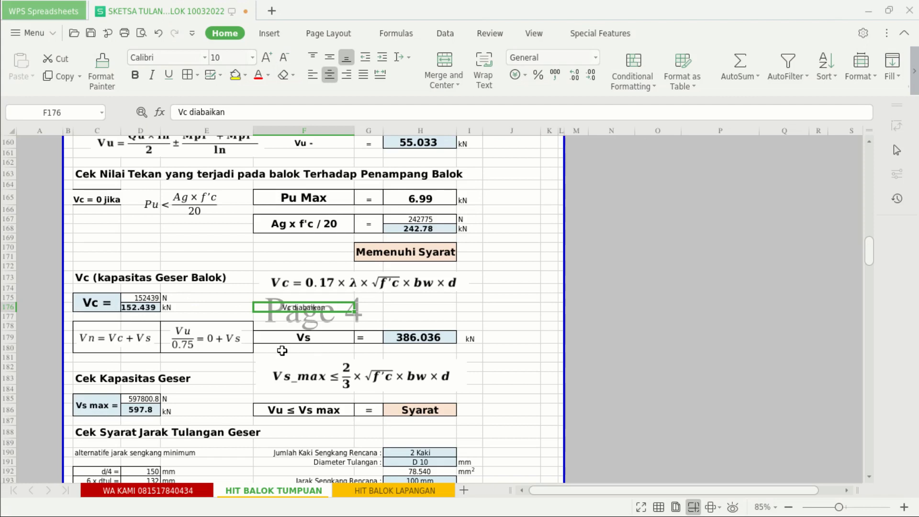
Step: Inspect the formula behind the result of the Cek Nilai Tekan compression check
{"action": "scroll", "coordinate": [300, 338], "scroll_direction": "down", "scroll_amount": 1}
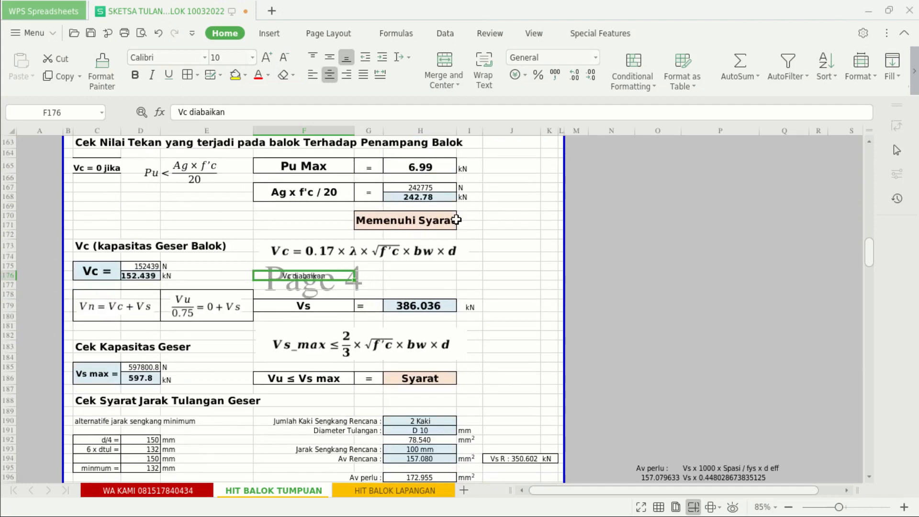
{"action": "left_click", "coordinate": [424, 222]}
{"action": "double_click", "coordinate": [425, 222]}
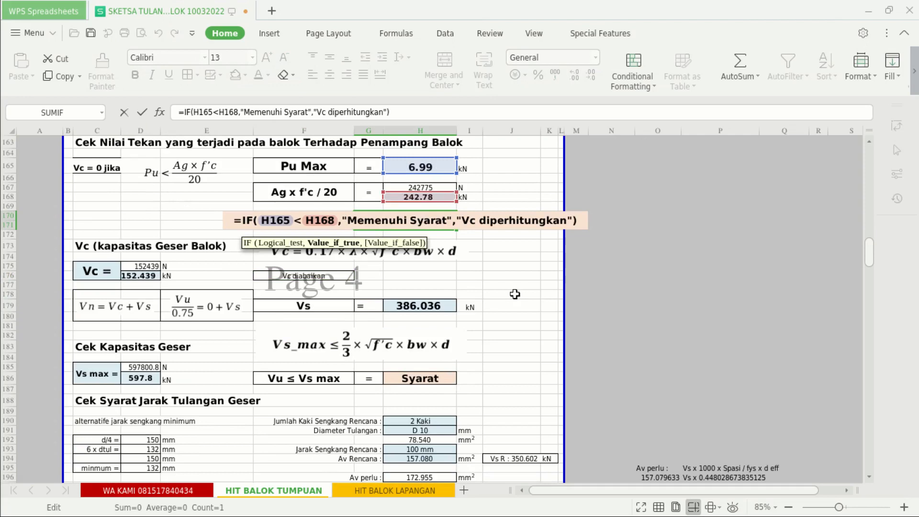
{"action": "key", "text": "Escape"}
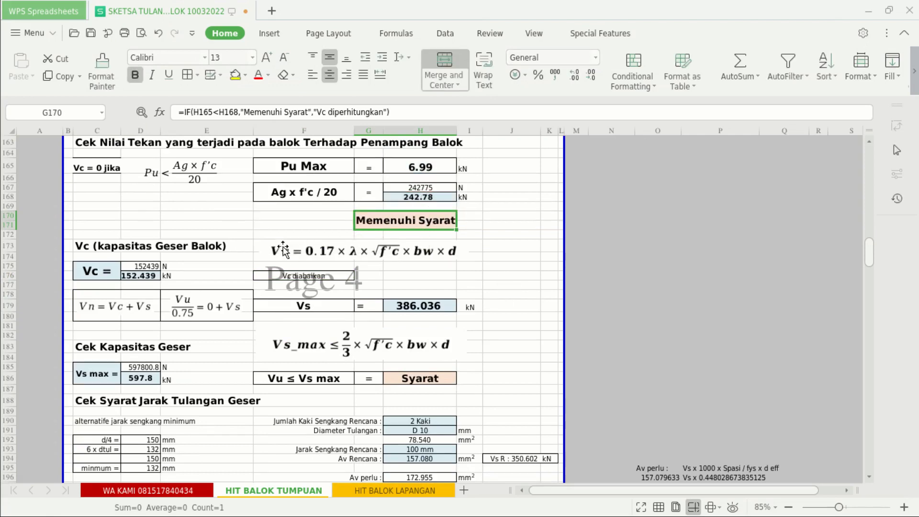
{"action": "scroll", "coordinate": [489, 321], "scroll_direction": "down", "scroll_amount": 2}
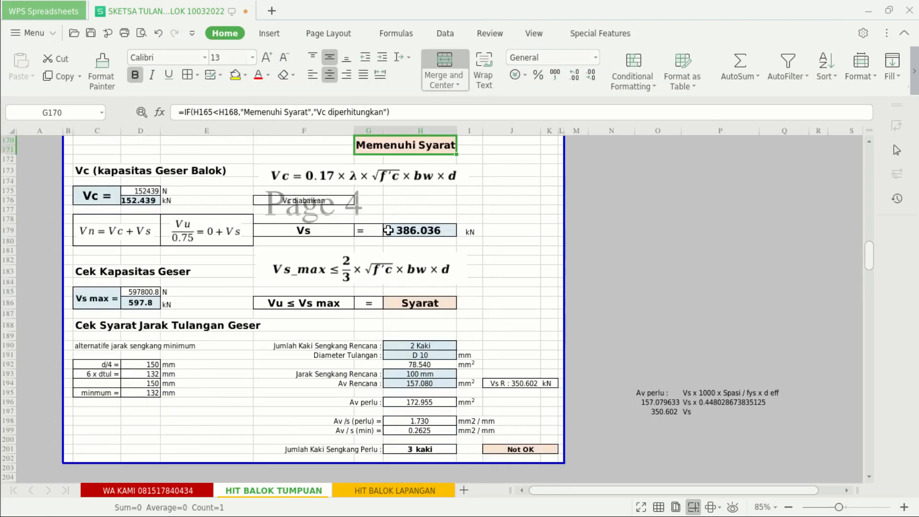
Step: Inspect the Vs formula on the Tumpuan sheet and trace it to the Vu + and Vu - cells
{"action": "left_click", "coordinate": [405, 230]}
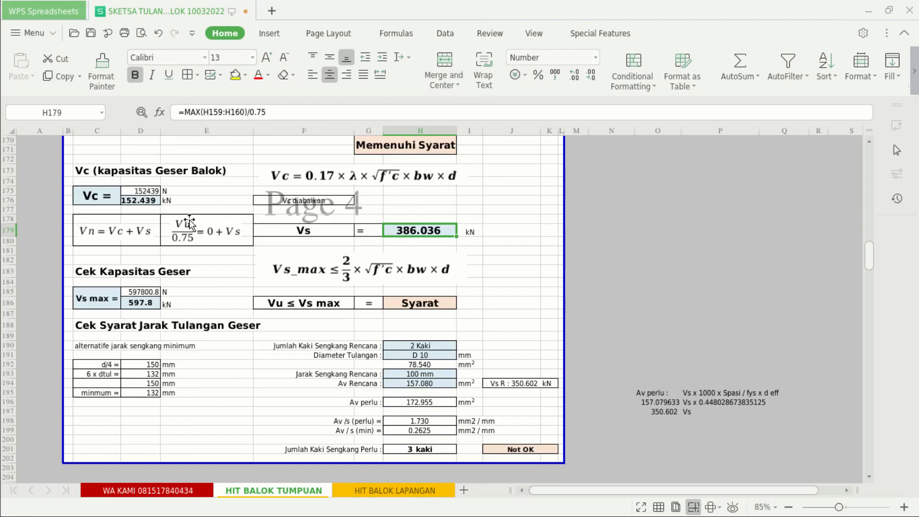
{"action": "double_click", "coordinate": [414, 232]}
{"action": "scroll", "coordinate": [469, 279], "scroll_direction": "up", "scroll_amount": 5}
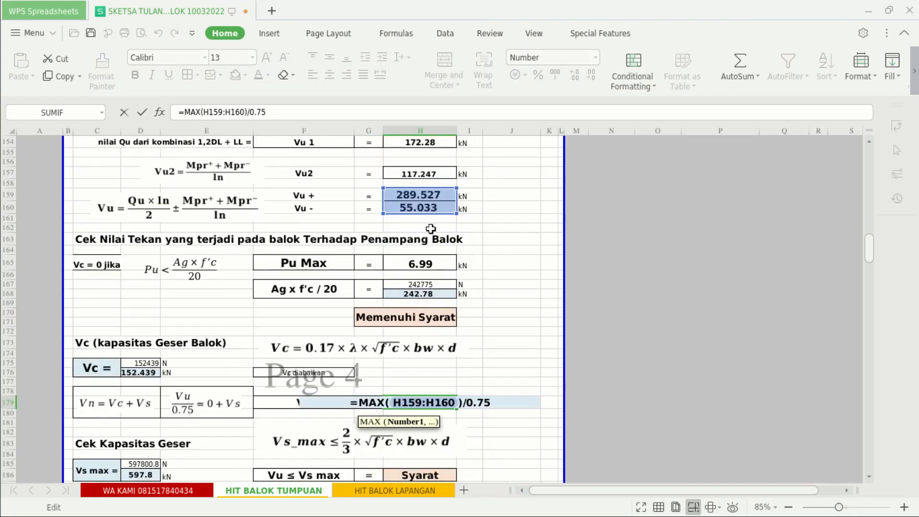
{"action": "key", "text": "Escape"}
{"action": "scroll", "coordinate": [500, 331], "scroll_direction": "down", "scroll_amount": 4}
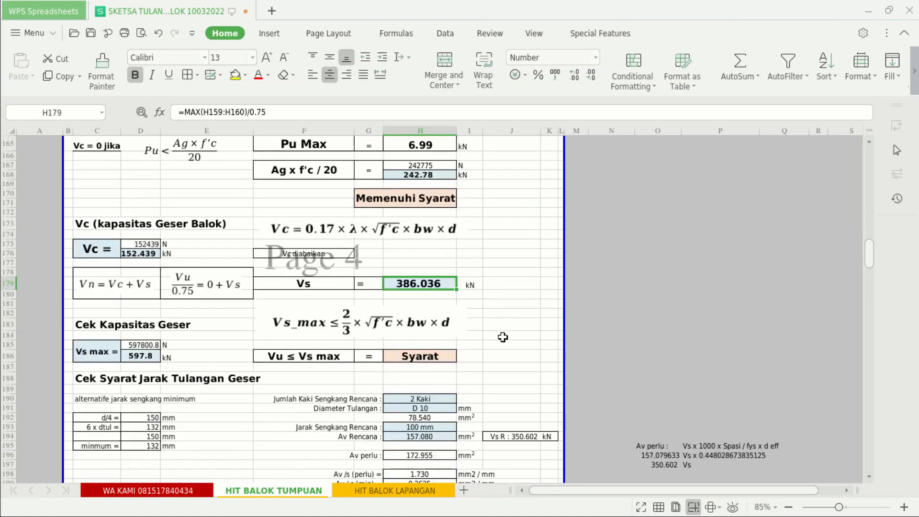
{"action": "scroll", "coordinate": [503, 337], "scroll_direction": "down", "scroll_amount": 1}
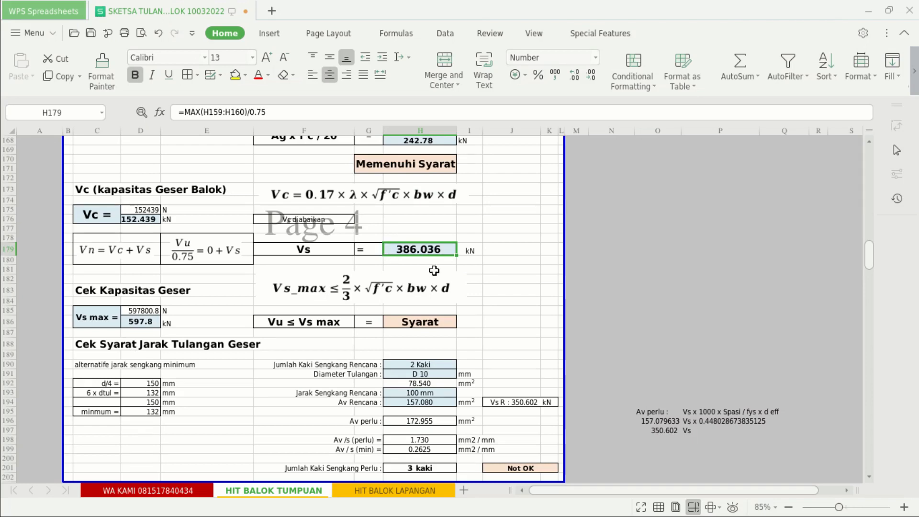
Step: Compare Jumlah Kaki Sengkang Perlu with the planned Tumpuan stirrup legs, diameter and spacing, and inspect the formula behind the check result
{"action": "scroll", "coordinate": [513, 320], "scroll_direction": "down", "scroll_amount": 4}
{"action": "left_click", "coordinate": [421, 348]}
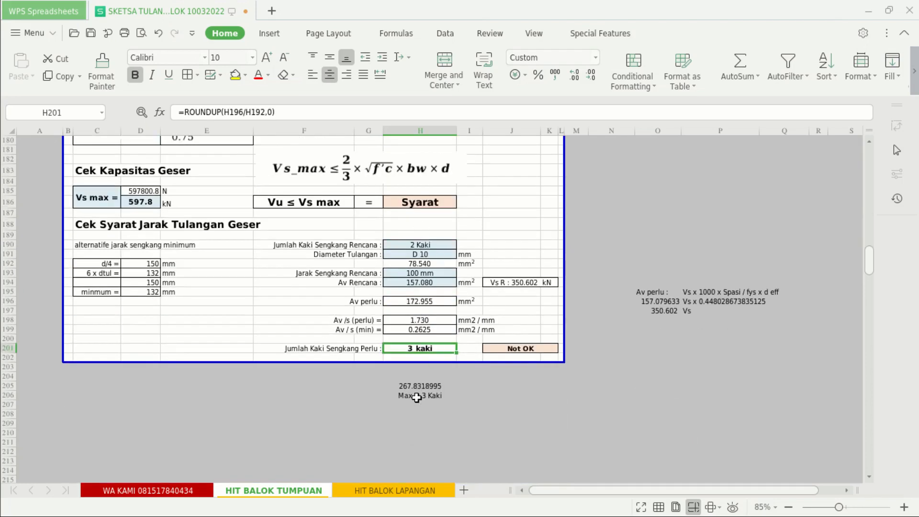
{"action": "left_click", "coordinate": [420, 246]}
{"action": "left_click", "coordinate": [421, 254]}
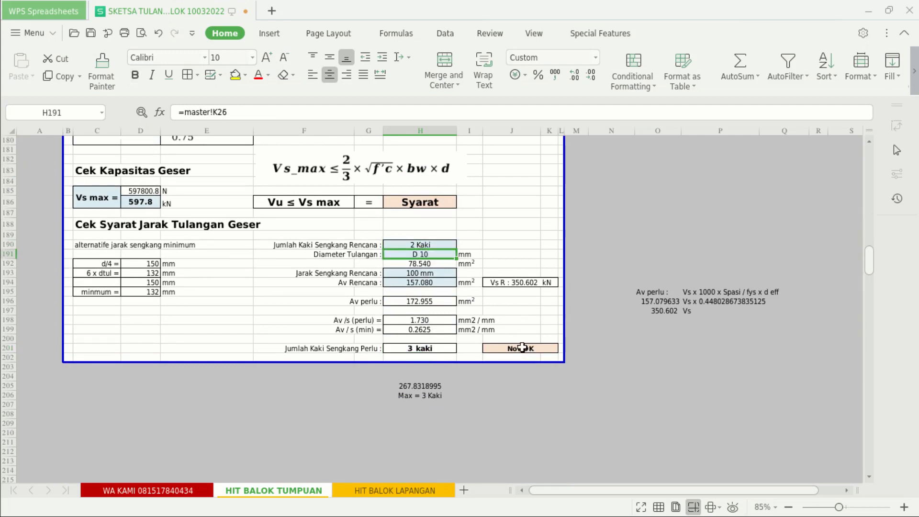
{"action": "double_click", "coordinate": [522, 348]}
{"action": "key", "text": "Escape"}
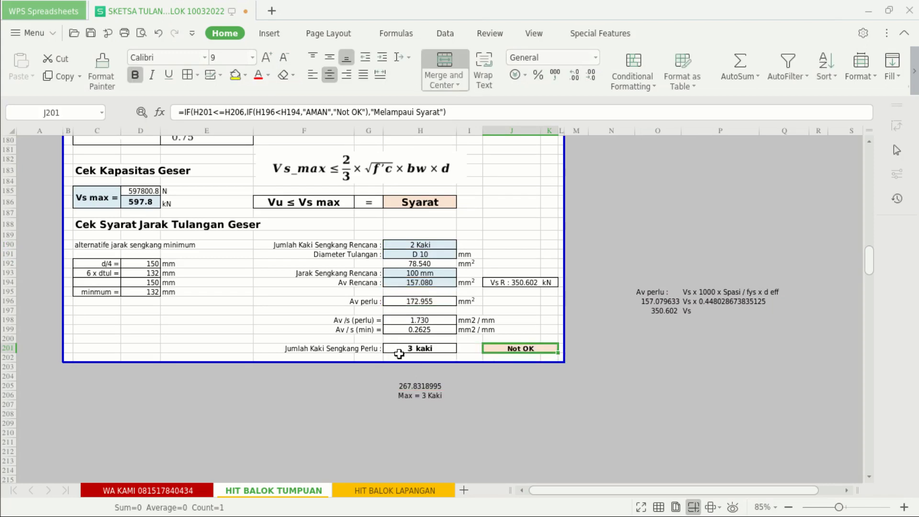
{"action": "left_click", "coordinate": [401, 351]}
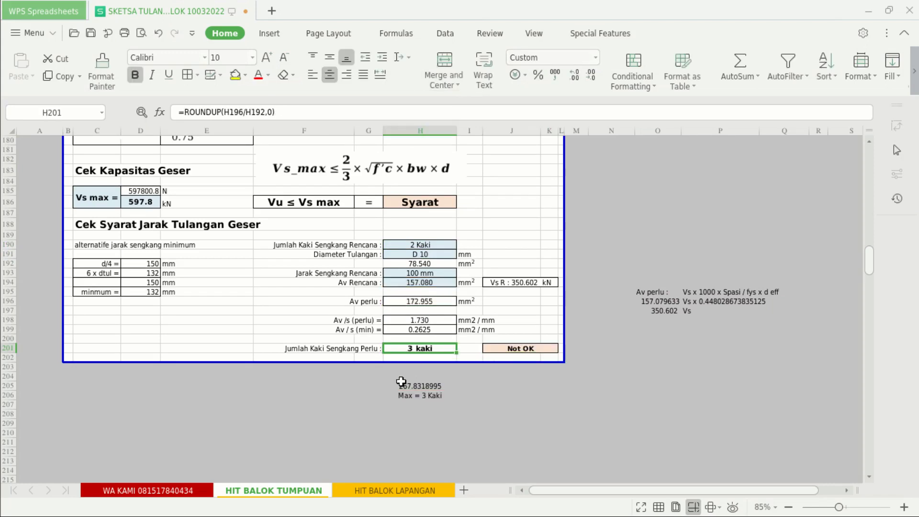
{"action": "left_click", "coordinate": [423, 255]}
{"action": "left_click", "coordinate": [428, 273]}
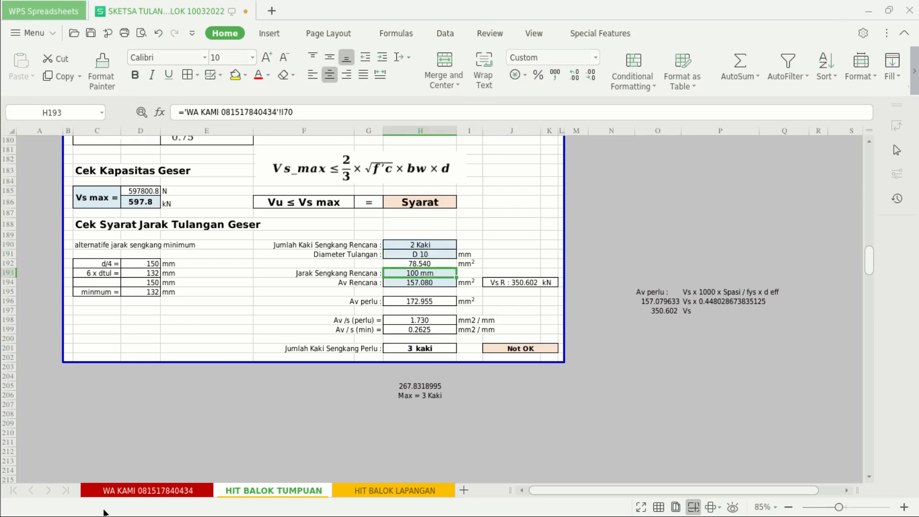
Step: Set the Sengkang legs to 3 Kaki on the input sheet and recheck the Tumpuan stirrup result
{"action": "left_click", "coordinate": [140, 491]}
{"action": "scroll", "coordinate": [439, 325], "scroll_direction": "up", "scroll_amount": 5}
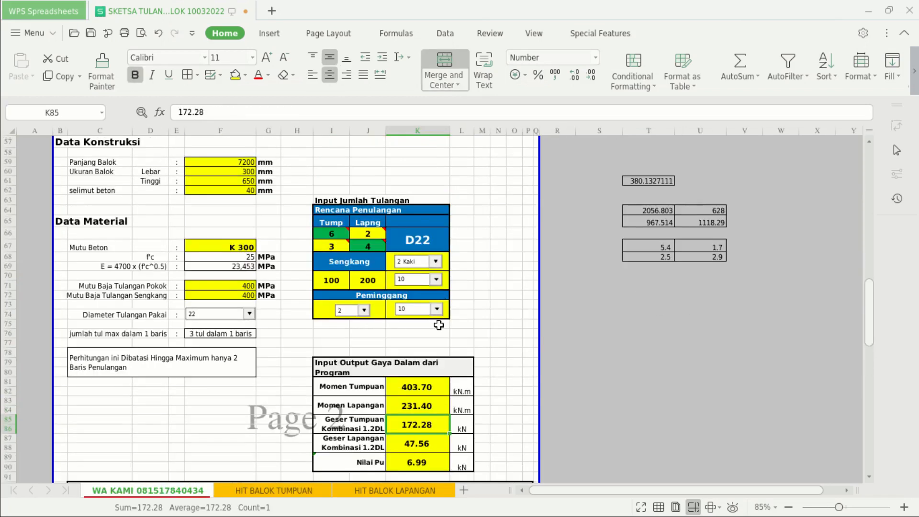
{"action": "left_click", "coordinate": [436, 262]}
{"action": "left_click", "coordinate": [431, 287]}
{"action": "left_click", "coordinate": [481, 305]}
{"action": "scroll", "coordinate": [474, 321], "scroll_direction": "down", "scroll_amount": 12}
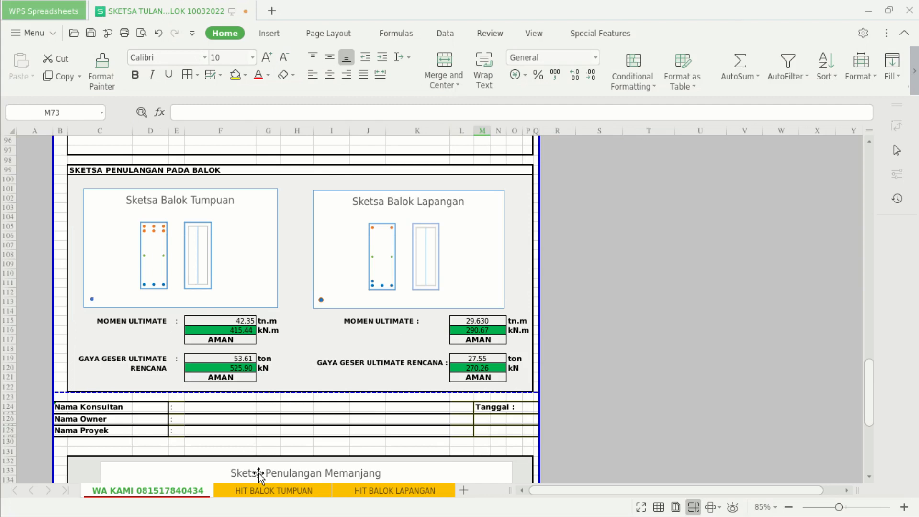
{"action": "left_click", "coordinate": [271, 490]}
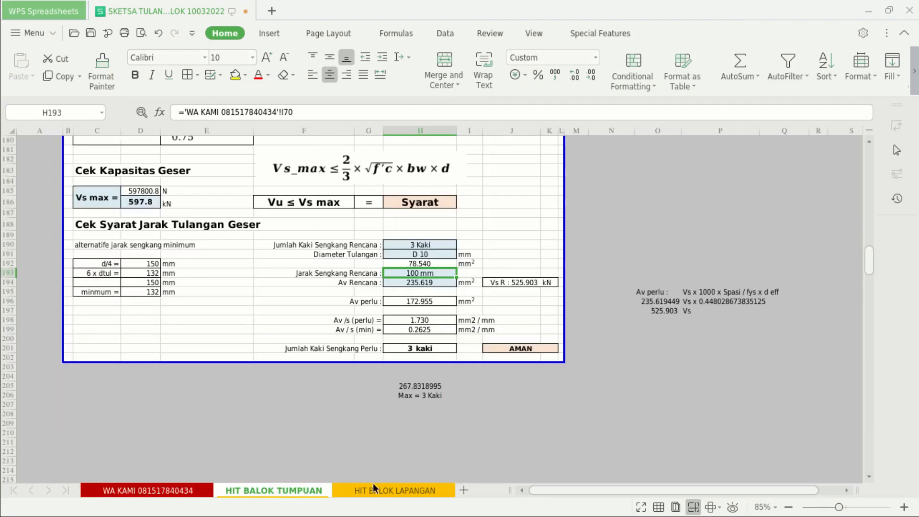
{"action": "left_click", "coordinate": [515, 349]}
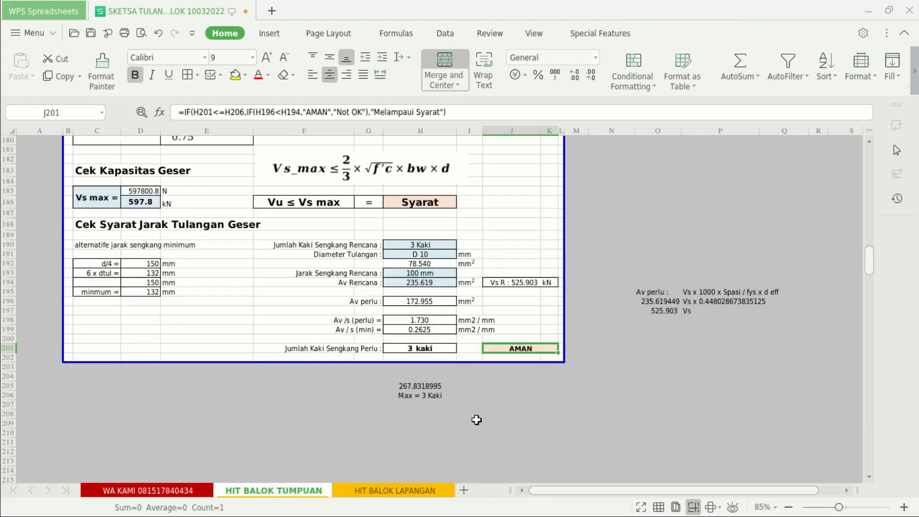
Step: Review the beam data on the HIT BALOK LAPANGAN sheet and inspect the area of the planned four-bar reinforcement
{"action": "left_click", "coordinate": [385, 490]}
{"action": "scroll", "coordinate": [388, 332], "scroll_direction": "up", "scroll_amount": 20}
{"action": "scroll", "coordinate": [388, 333], "scroll_direction": "up", "scroll_amount": 20}
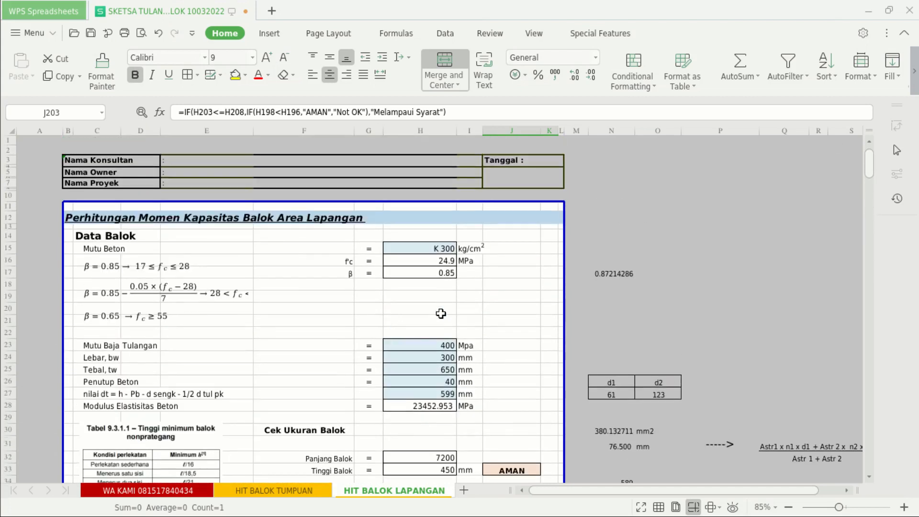
{"action": "left_click", "coordinate": [500, 310]}
{"action": "scroll", "coordinate": [501, 310], "scroll_direction": "down", "scroll_amount": 8}
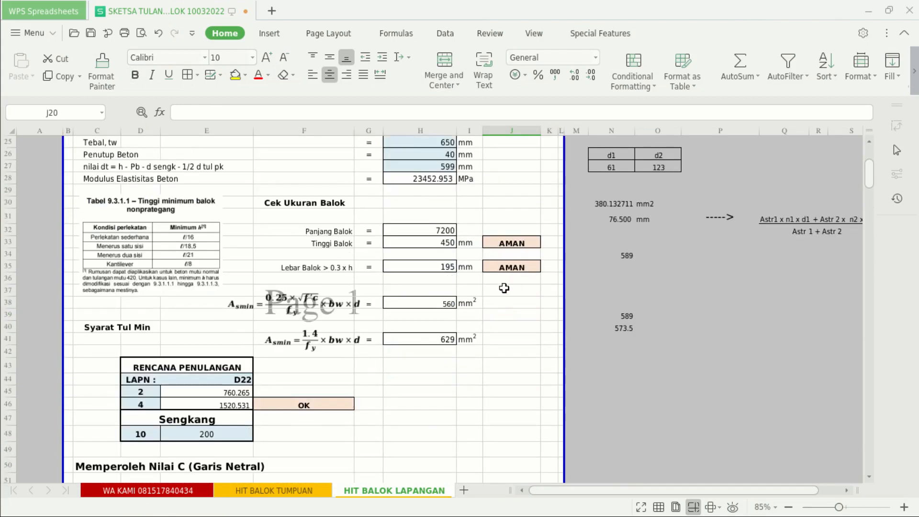
{"action": "left_click", "coordinate": [307, 407]}
{"action": "left_click", "coordinate": [218, 406]}
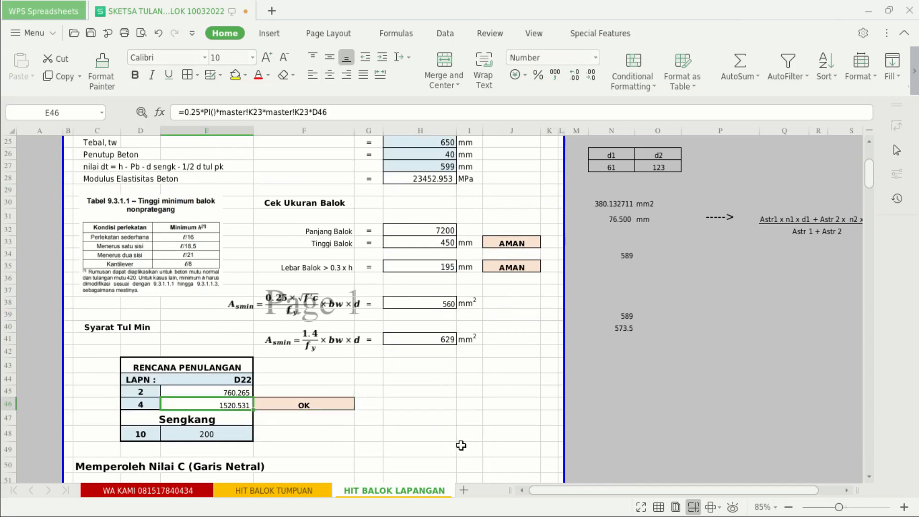
Step: Examine the Lapangan tension steel strain, the Ø factor and the formula comparing Mu with Mu ( - ) Prog
{"action": "scroll", "coordinate": [461, 445], "scroll_direction": "down", "scroll_amount": 8}
{"action": "scroll", "coordinate": [463, 446], "scroll_direction": "down", "scroll_amount": 3}
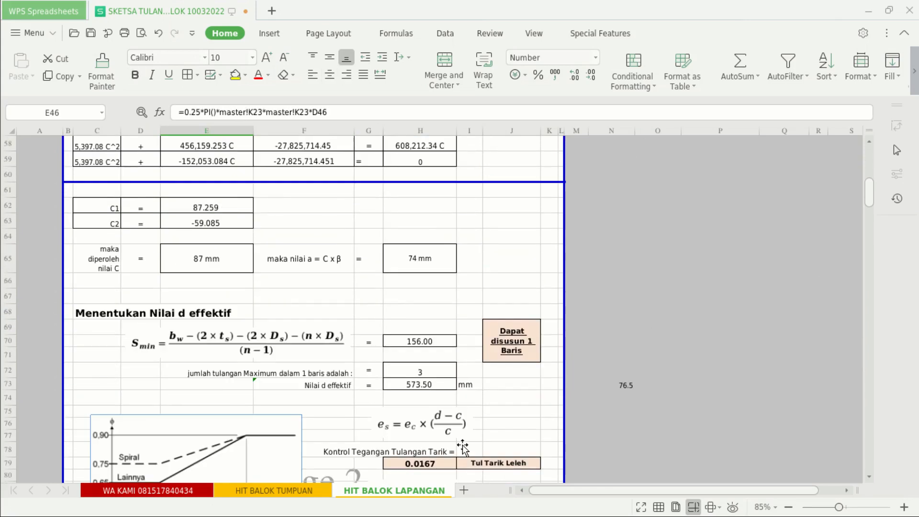
{"action": "scroll", "coordinate": [462, 448], "scroll_direction": "down", "scroll_amount": 6}
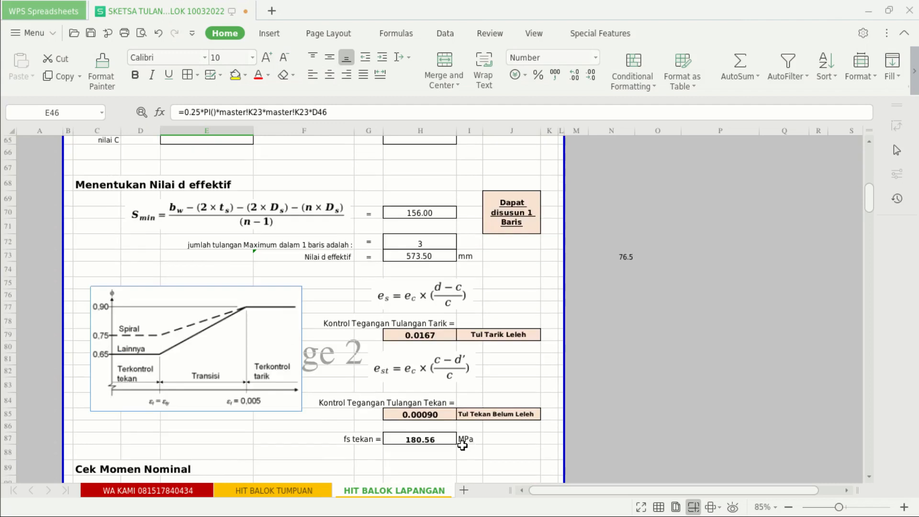
{"action": "left_click", "coordinate": [432, 169]}
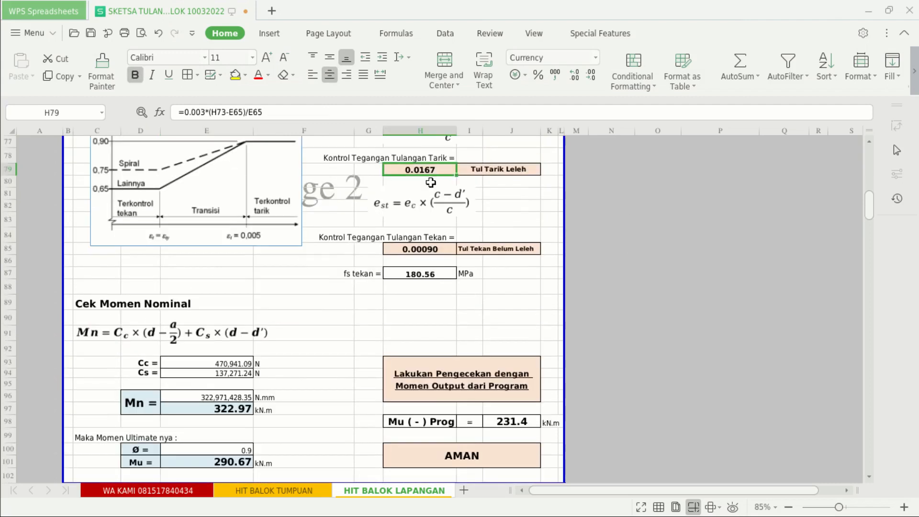
{"action": "left_click", "coordinate": [228, 447]}
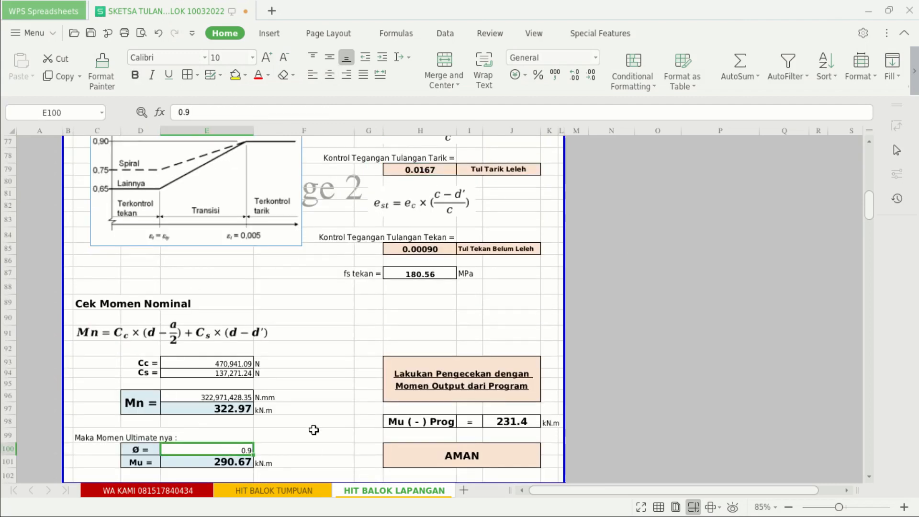
{"action": "scroll", "coordinate": [313, 427], "scroll_direction": "down", "scroll_amount": 2}
{"action": "left_click", "coordinate": [513, 346]}
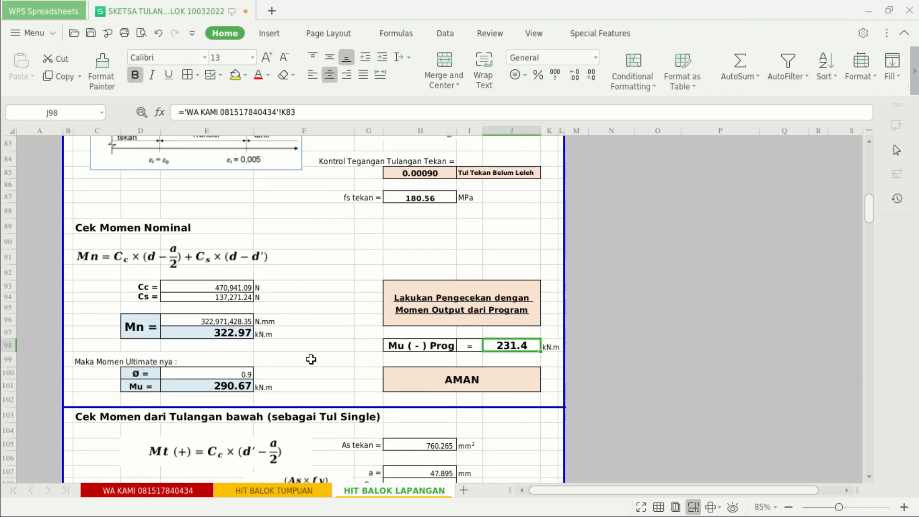
{"action": "left_click", "coordinate": [447, 383]}
Step: Correct the heading above the Mt(+) > 1/2 Mt(-) check to read Syarat SNI untuk Penulangan Balok SRMPK
{"action": "scroll", "coordinate": [297, 406], "scroll_direction": "down", "scroll_amount": 5}
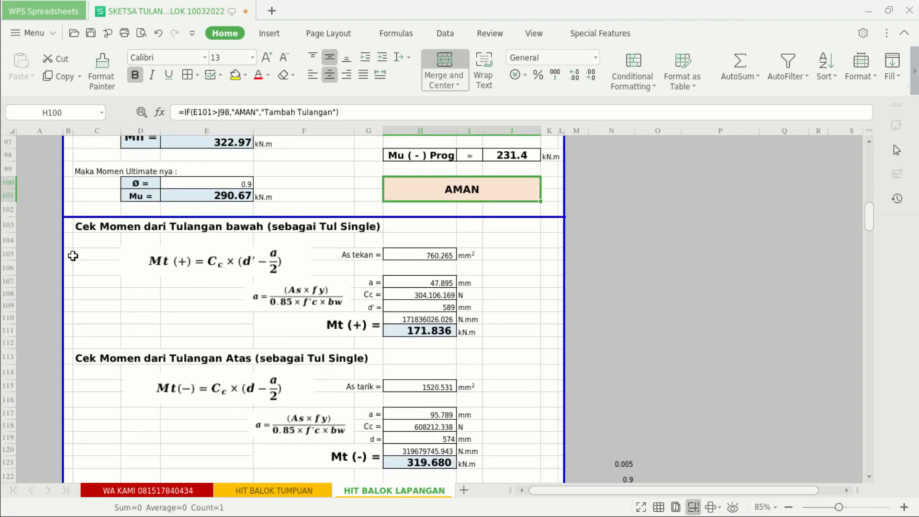
{"action": "scroll", "coordinate": [254, 318], "scroll_direction": "down", "scroll_amount": 5}
{"action": "scroll", "coordinate": [311, 329], "scroll_direction": "down", "scroll_amount": 1}
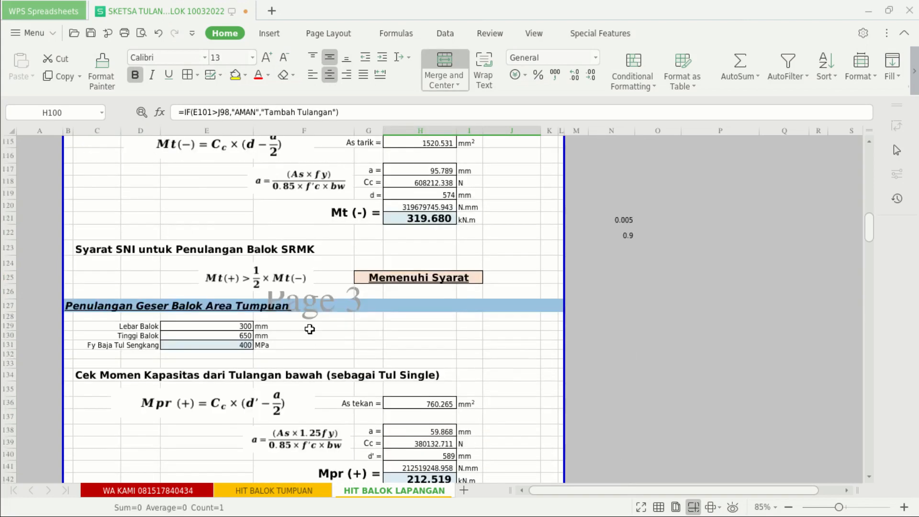
{"action": "left_click", "coordinate": [77, 249]}
{"action": "left_click", "coordinate": [328, 109]}
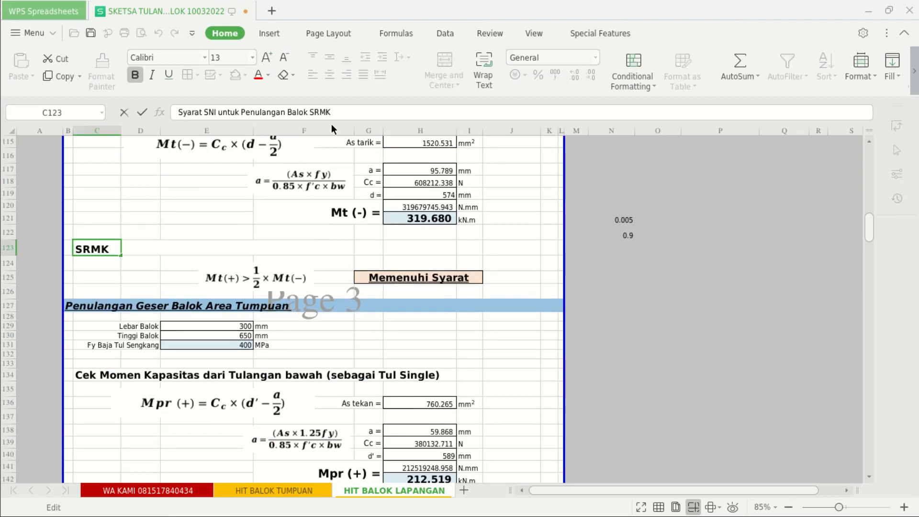
{"action": "type", "text": "P"}
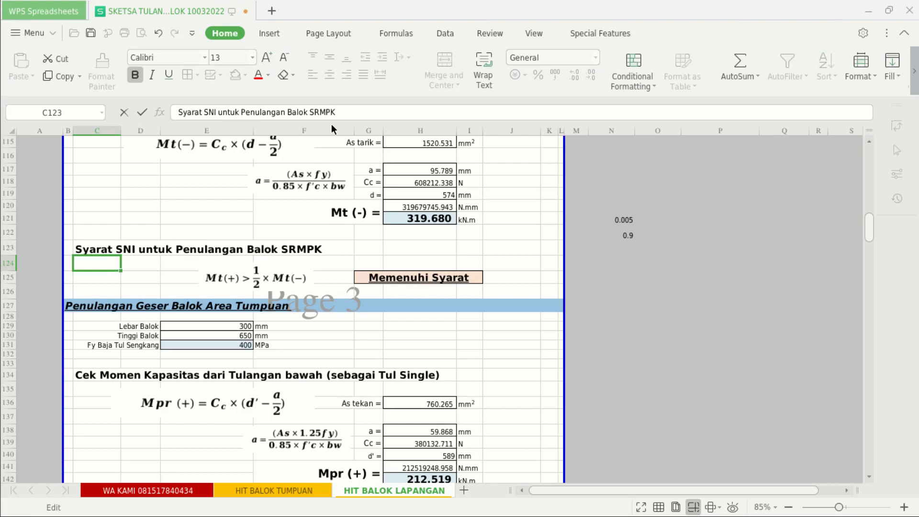
{"action": "key", "text": "Return"}
Step: Review the Lapangan Mpr and Vu - calculations and inspect the formula behind the Cek Nilai Tekan result
{"action": "scroll", "coordinate": [372, 247], "scroll_direction": "down", "scroll_amount": 5}
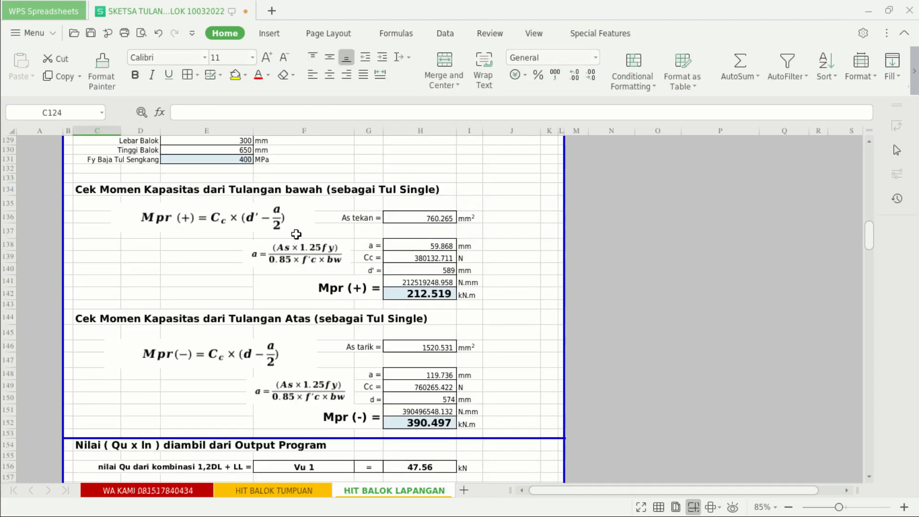
{"action": "scroll", "coordinate": [310, 302], "scroll_direction": "down", "scroll_amount": 3}
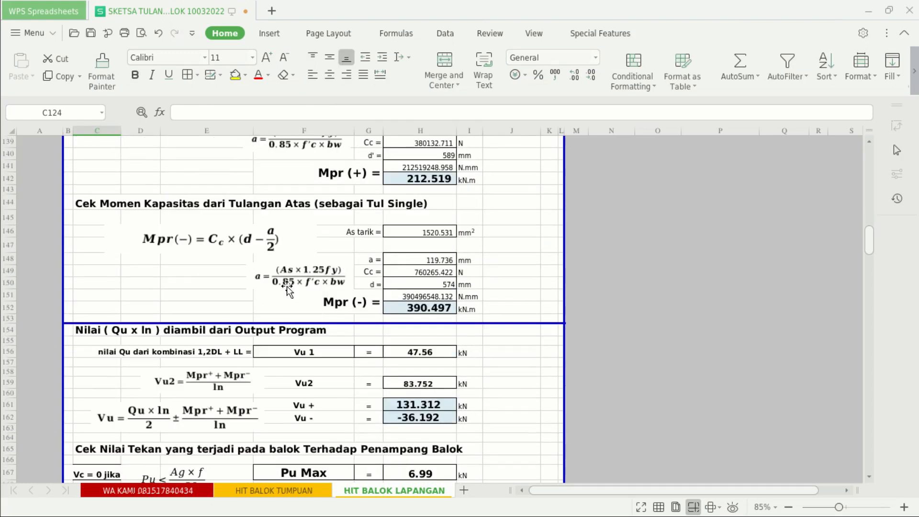
{"action": "scroll", "coordinate": [286, 293], "scroll_direction": "down", "scroll_amount": 2}
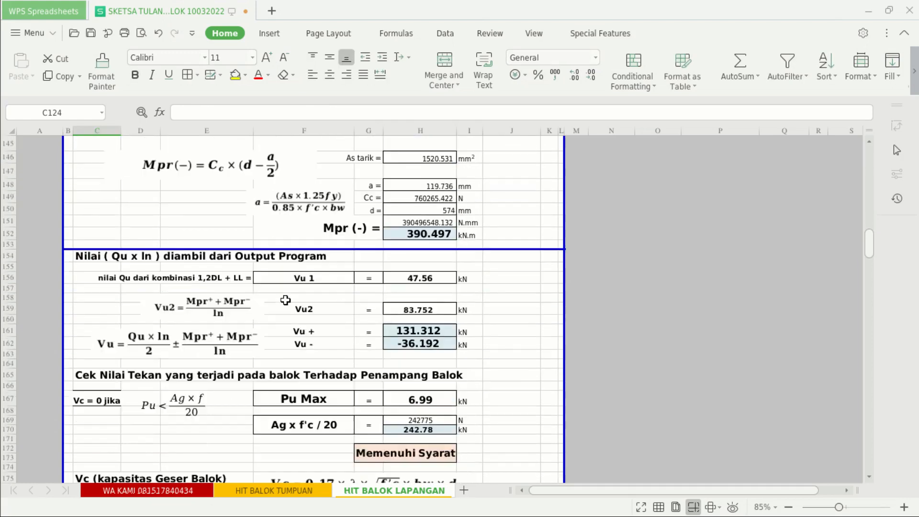
{"action": "left_click", "coordinate": [434, 344]}
{"action": "scroll", "coordinate": [532, 305], "scroll_direction": "down", "scroll_amount": 3}
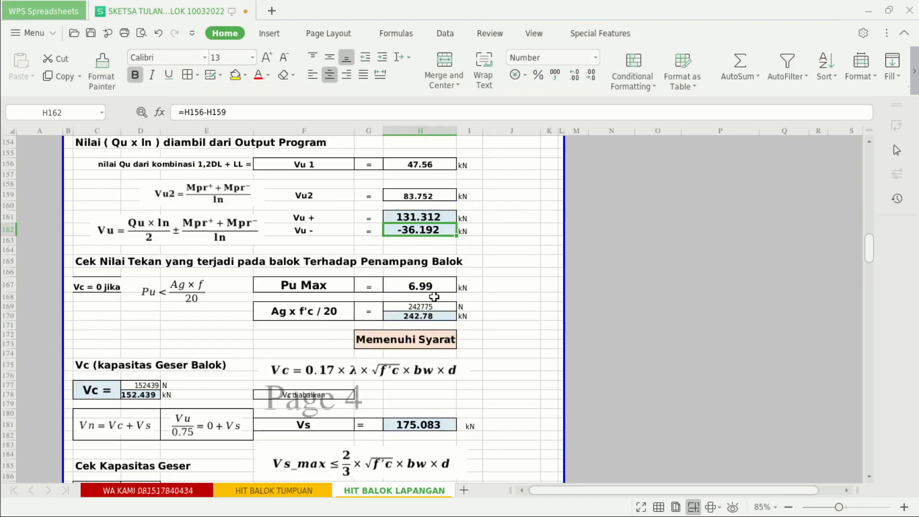
{"action": "left_click", "coordinate": [425, 338]}
{"action": "double_click", "coordinate": [425, 338]}
{"action": "key", "text": "Escape"}
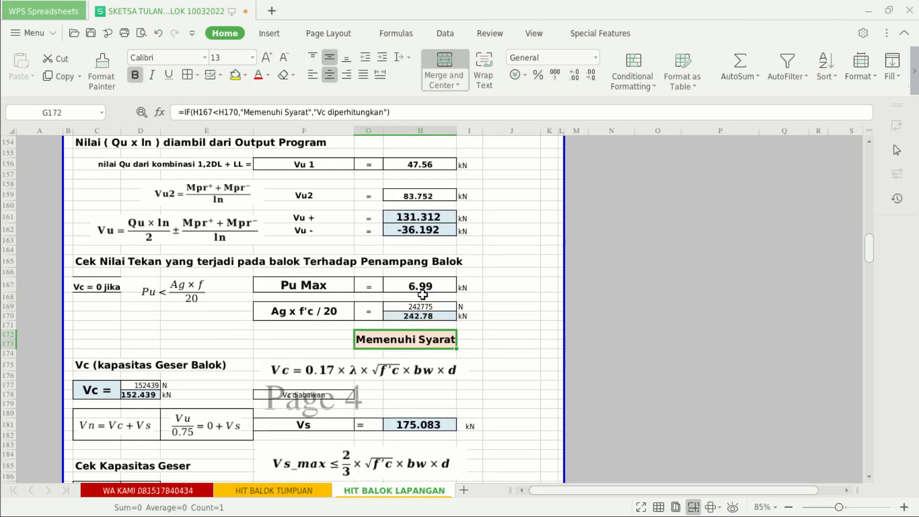
Step: Trace the Lapangan Vs formula to the Vu + and Vu - cells and inspect the Jumlah Kaki Sengkang Perlu formula
{"action": "left_click", "coordinate": [424, 221]}
{"action": "scroll", "coordinate": [421, 340], "scroll_direction": "down", "scroll_amount": 1}
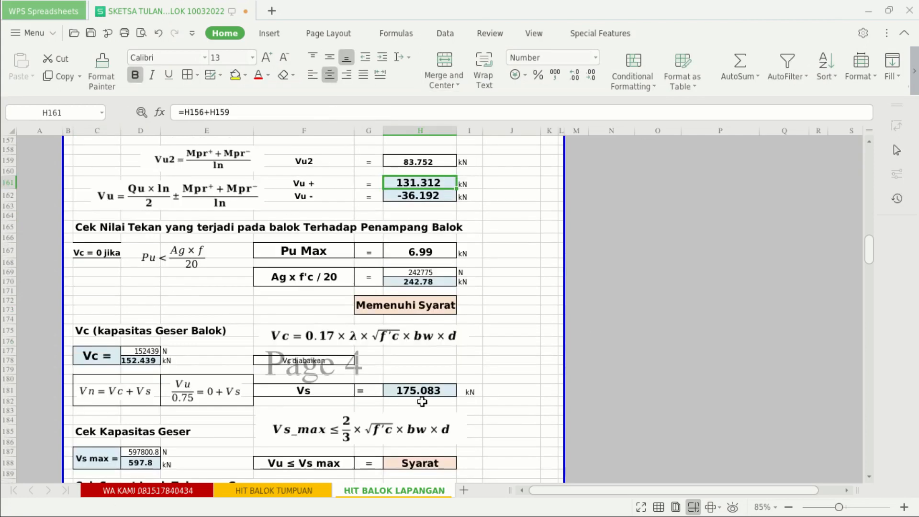
{"action": "double_click", "coordinate": [418, 392]}
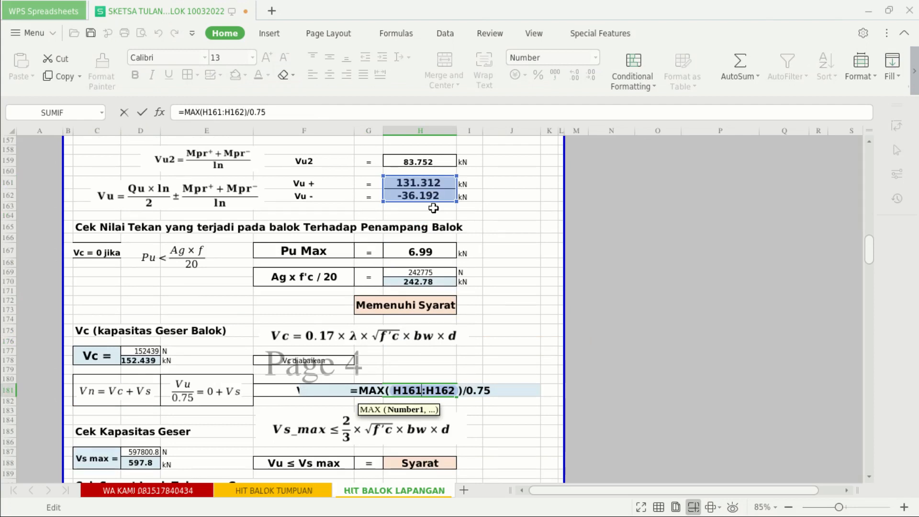
{"action": "key", "text": "Escape"}
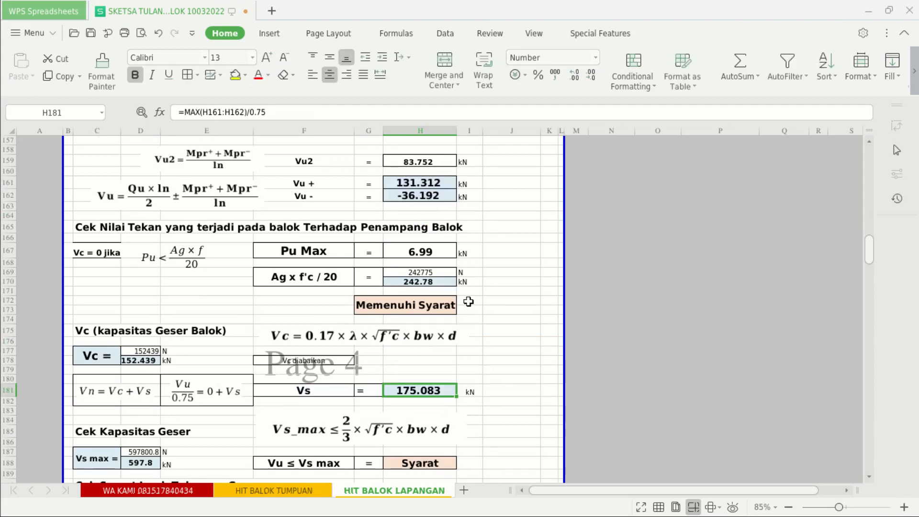
{"action": "scroll", "coordinate": [468, 301], "scroll_direction": "down", "scroll_amount": 6}
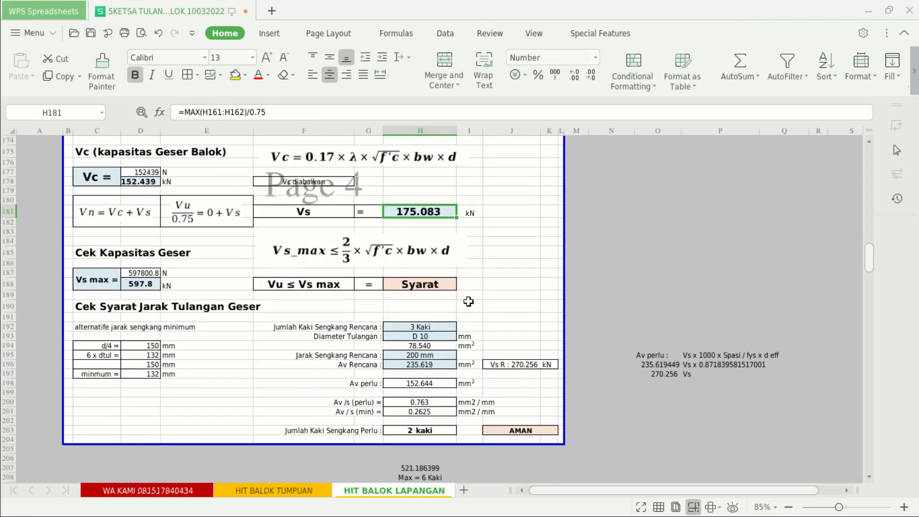
{"action": "left_click", "coordinate": [440, 429]}
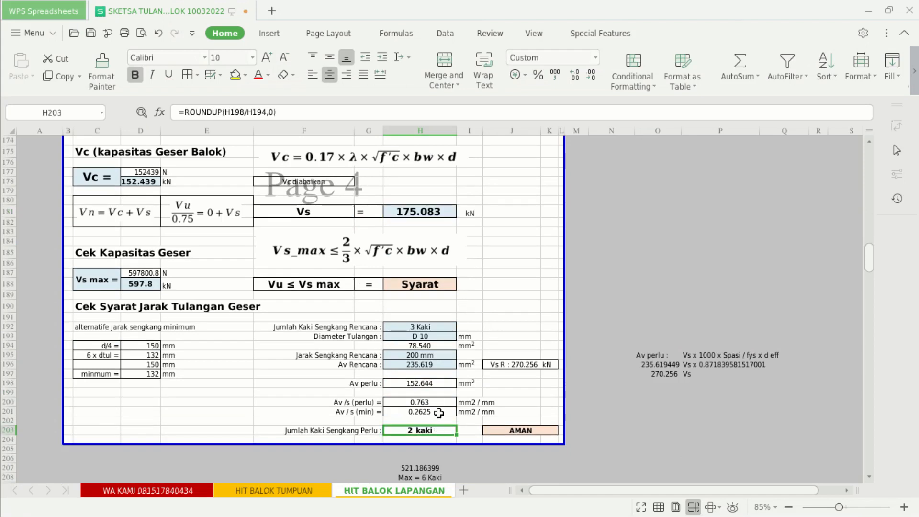
Step: Set the planned Lapangan stirrup spacing to 250 mm in the Rencana Penulangan inputs of the summary sheet
{"action": "left_click", "coordinate": [432, 327]}
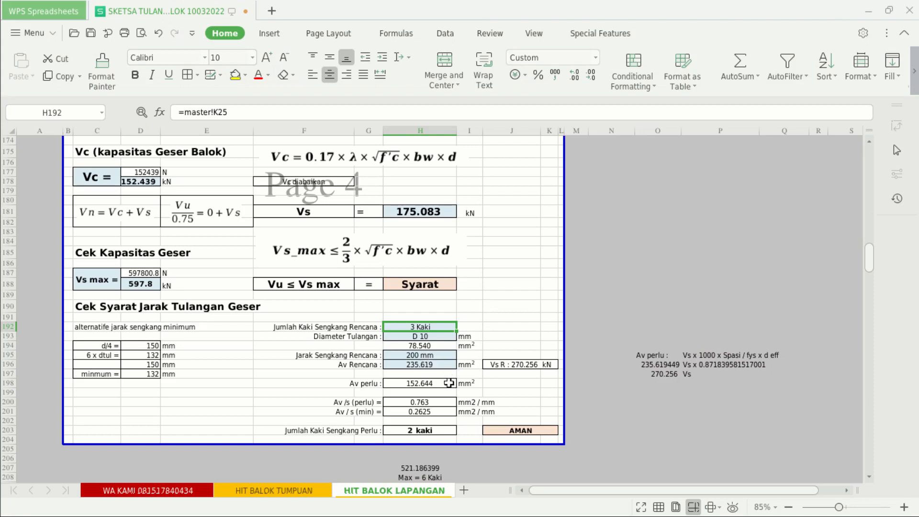
{"action": "left_click", "coordinate": [185, 491]}
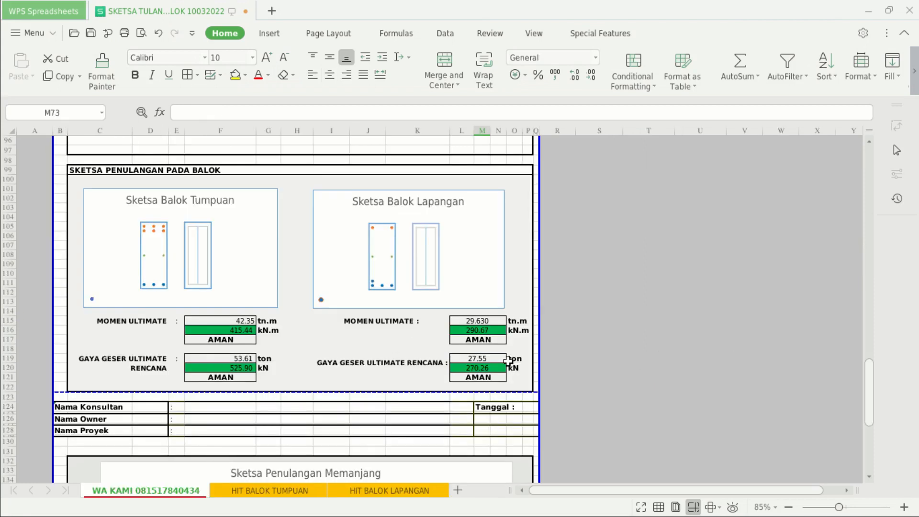
{"action": "scroll", "coordinate": [557, 349], "scroll_direction": "up", "scroll_amount": 13}
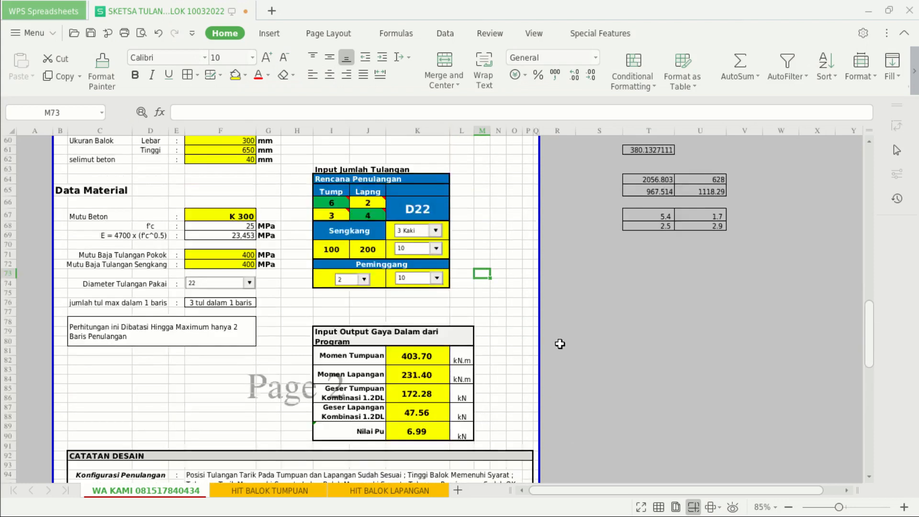
{"action": "left_click", "coordinate": [373, 277]}
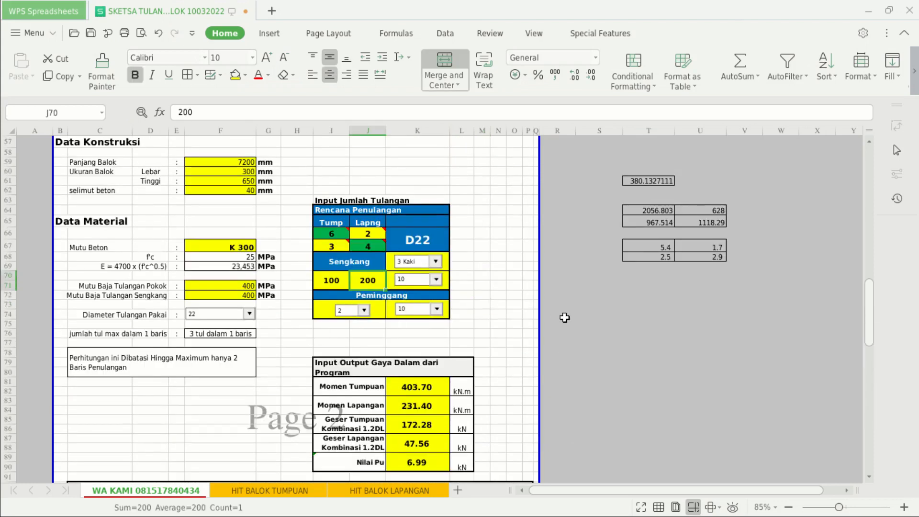
{"action": "type", "text": "2"}
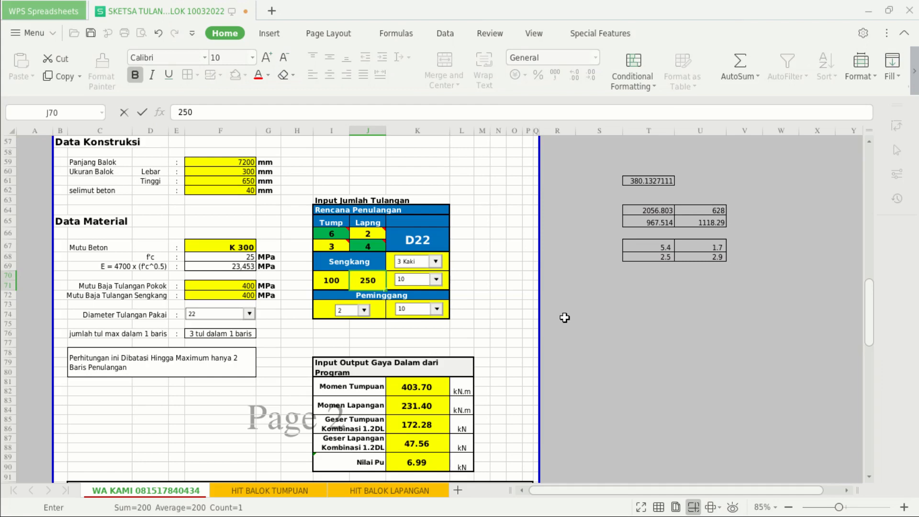
{"action": "key", "text": "Return"}
Step: Check the Lapangan planned ultimate shear in the summary and the Jumlah Kaki Sengkang Perlu formula in the Lapangan calculation
{"action": "scroll", "coordinate": [565, 317], "scroll_direction": "down", "scroll_amount": 14}
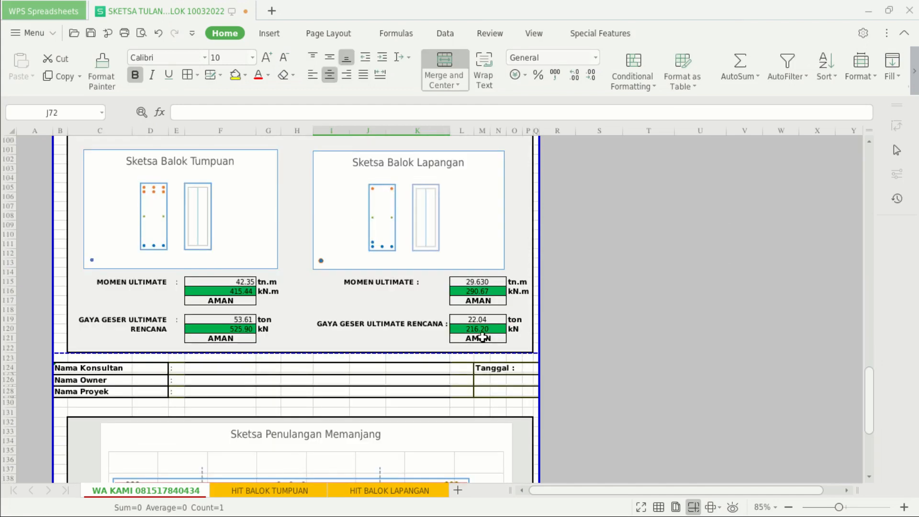
{"action": "left_click", "coordinate": [357, 492]}
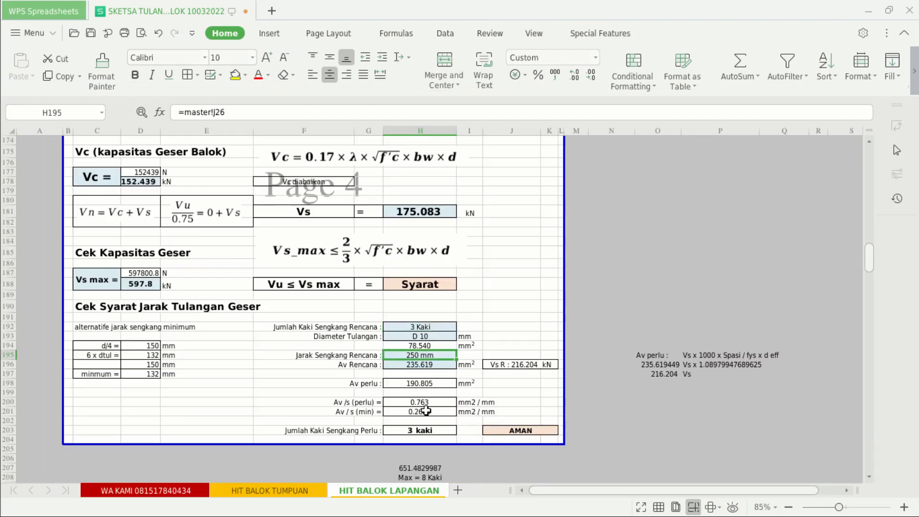
{"action": "left_click", "coordinate": [420, 430]}
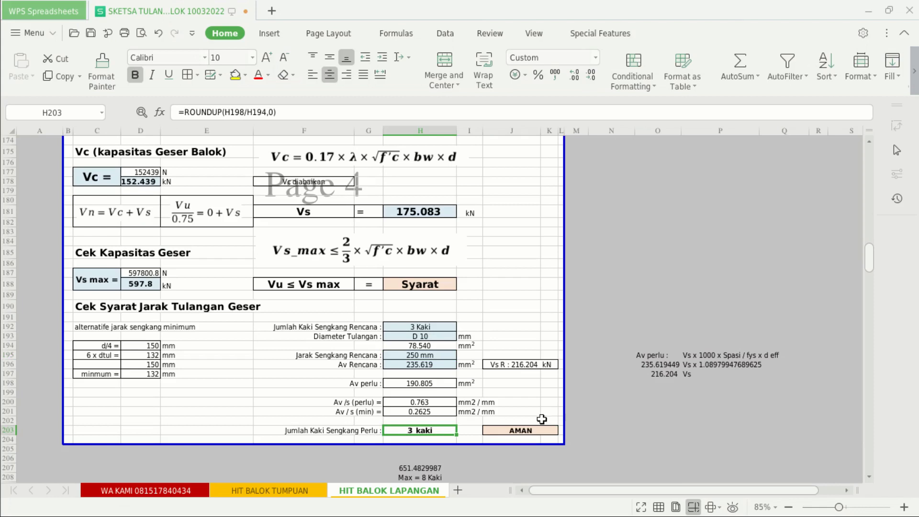
Step: Return to the summary report and review the beam sketches, design notes and planned reinforcement inputs
{"action": "left_click", "coordinate": [191, 490]}
{"action": "left_click", "coordinate": [640, 284]}
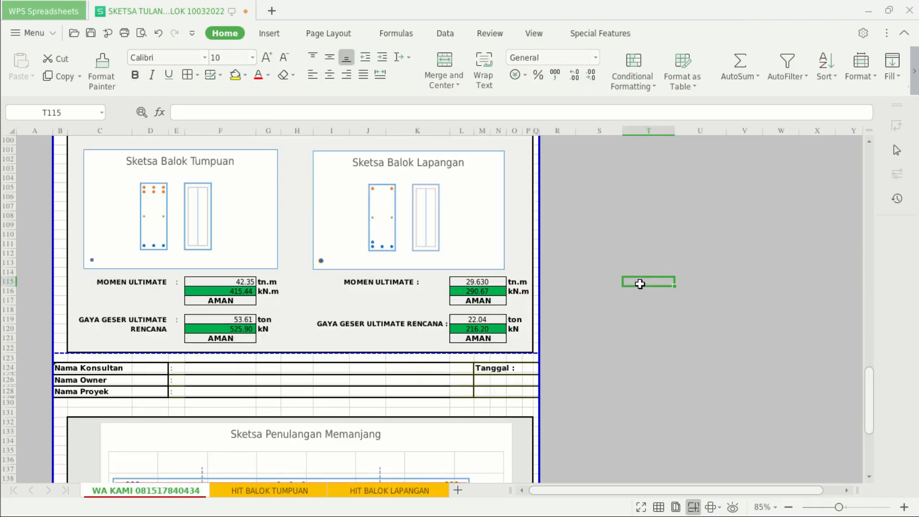
{"action": "scroll", "coordinate": [589, 300], "scroll_direction": "up", "scroll_amount": 18}
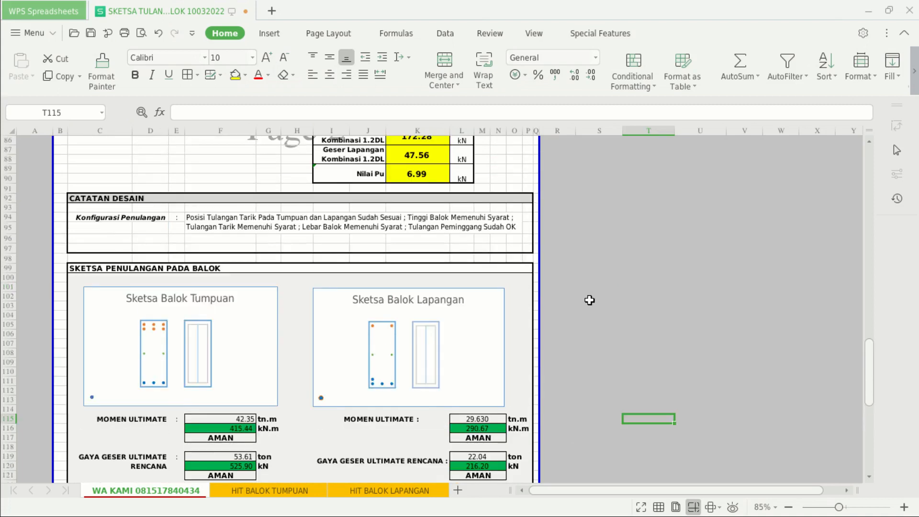
{"action": "scroll", "coordinate": [589, 300], "scroll_direction": "up", "scroll_amount": 15}
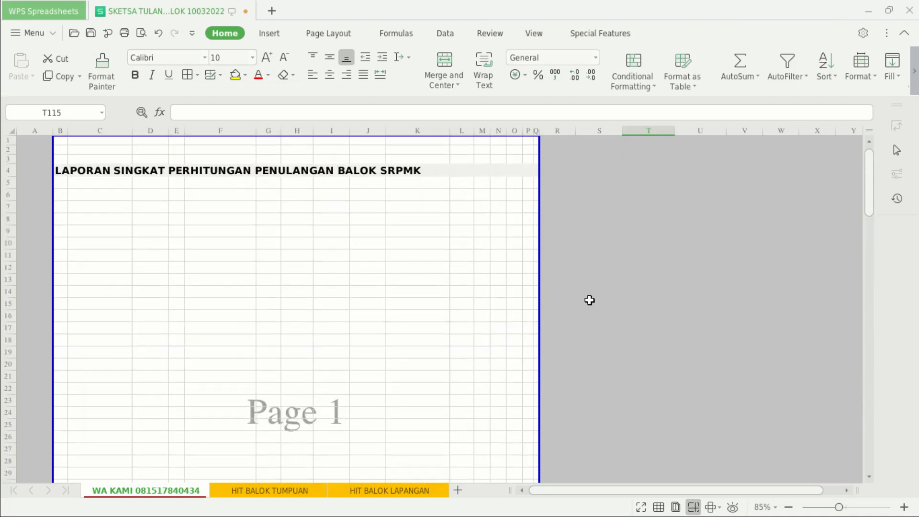
{"action": "scroll", "coordinate": [589, 301], "scroll_direction": "down", "scroll_amount": 18}
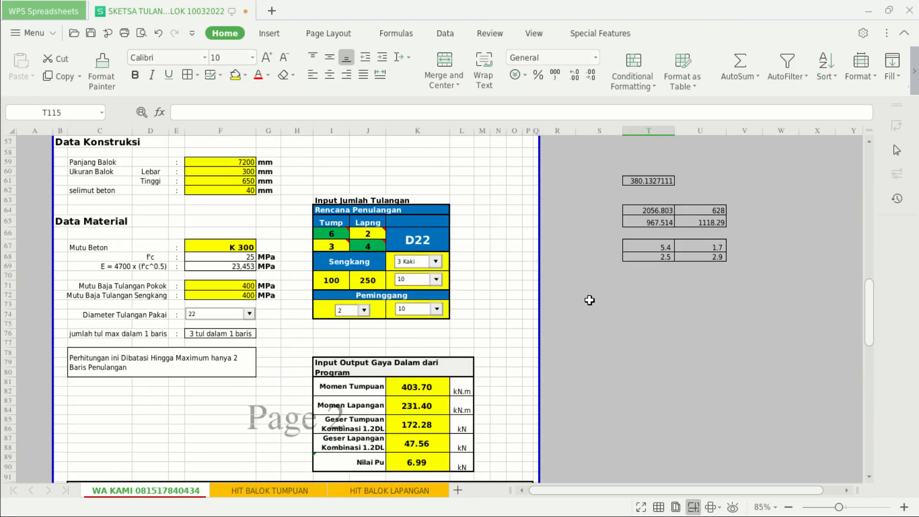